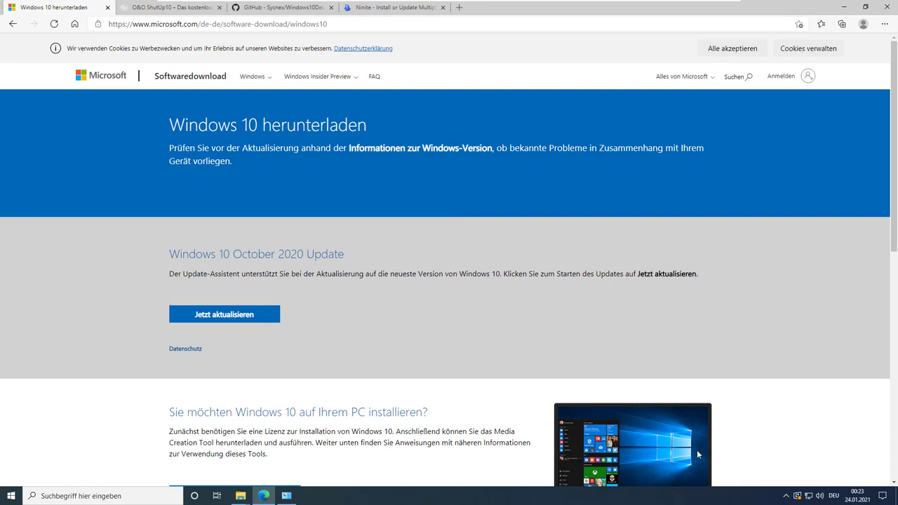
Download the Windows 10 Media Creation Tool from the Microsoft page and launch it, allowing it to make changes to the device
scroll(395, 357, "down", 4)
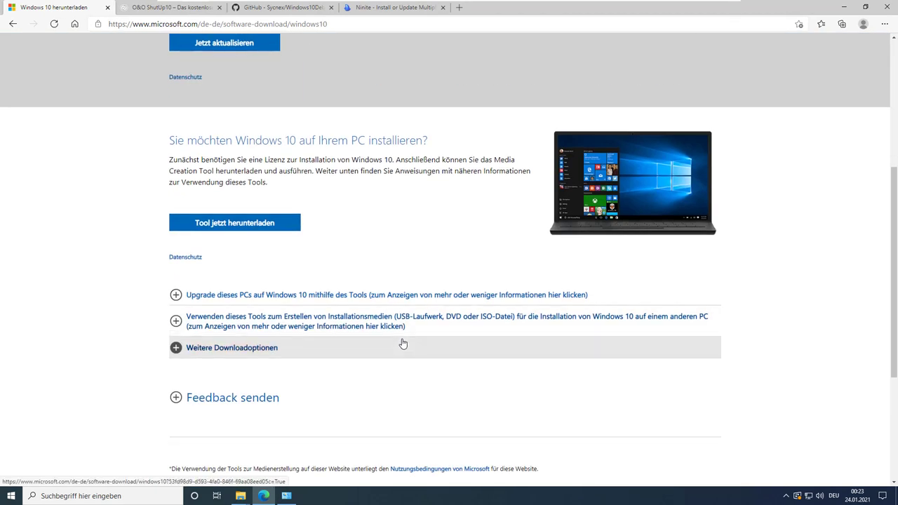
left_click(271, 230)
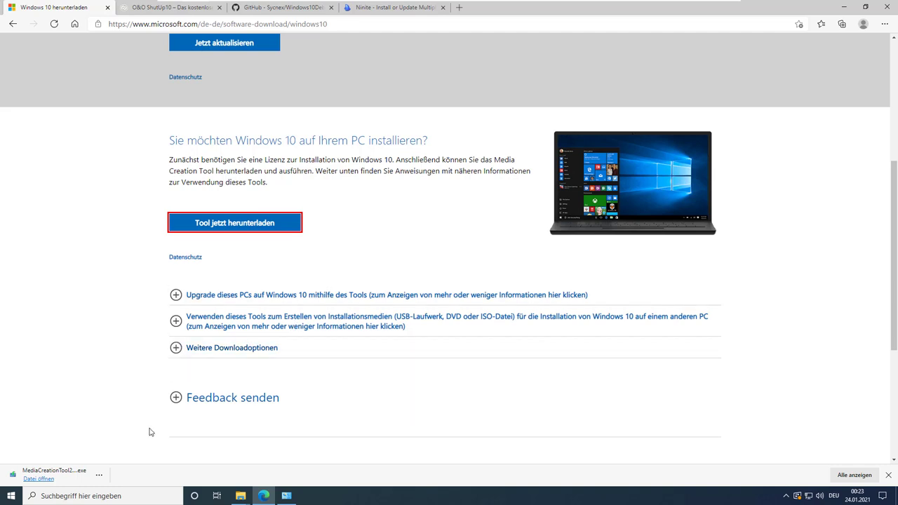
left_click(70, 476)
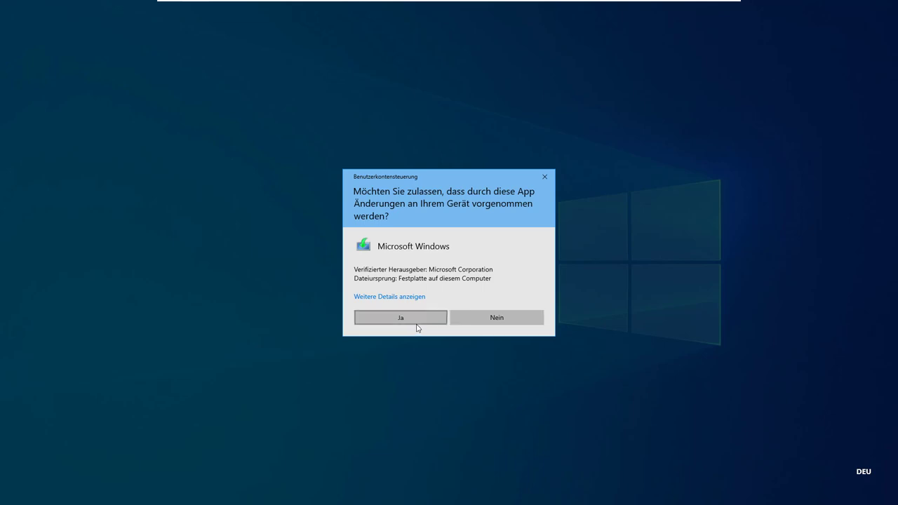
left_click(416, 323)
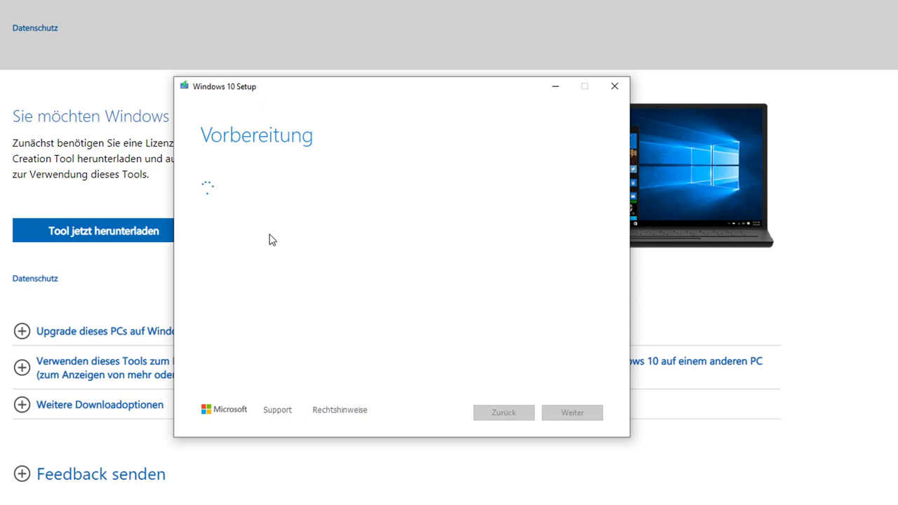
Advance the Windows 10 Setup and choose to create installation media (USB-Speicherstick, DVD oder ISO-Datei) for another PC
left_click(579, 417)
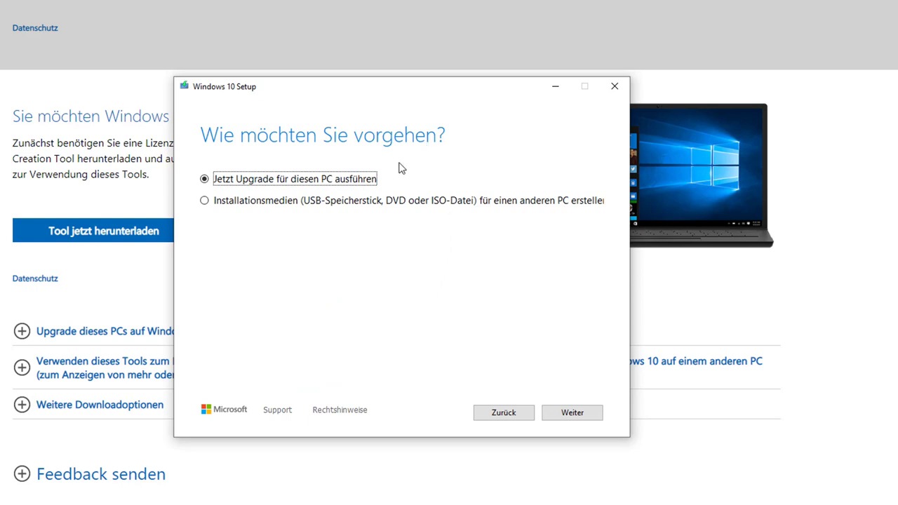
left_click(305, 205)
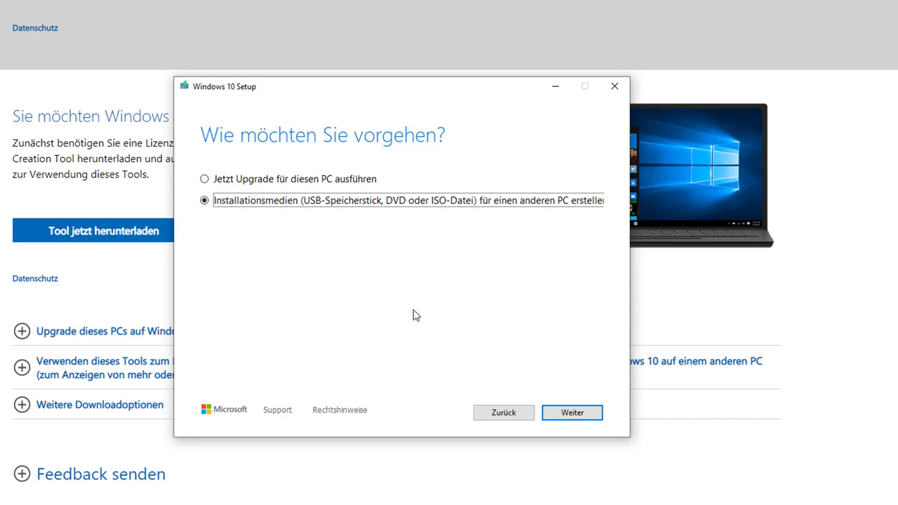
left_click(572, 413)
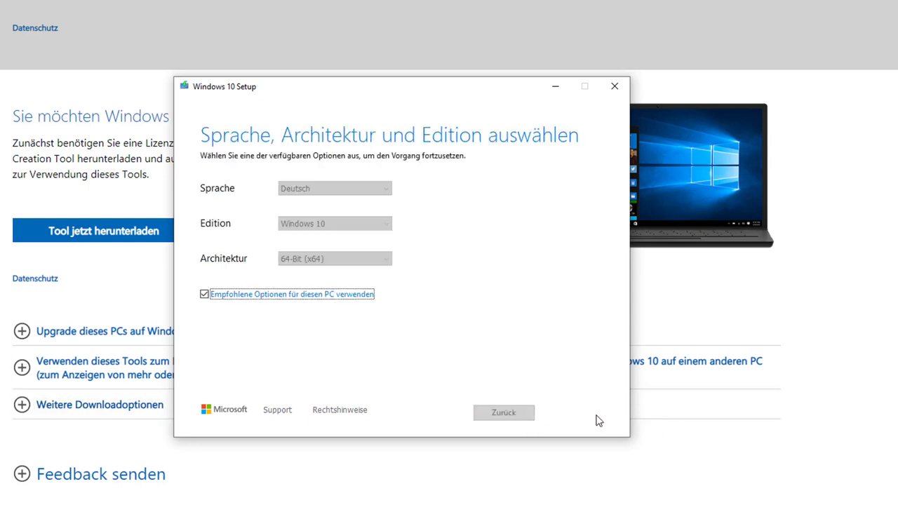
Disable the recommended options, review the architecture, edition and language choices, and continue with Deutsch, Windows 10 and 64-Bit (x64)
left_click(349, 294)
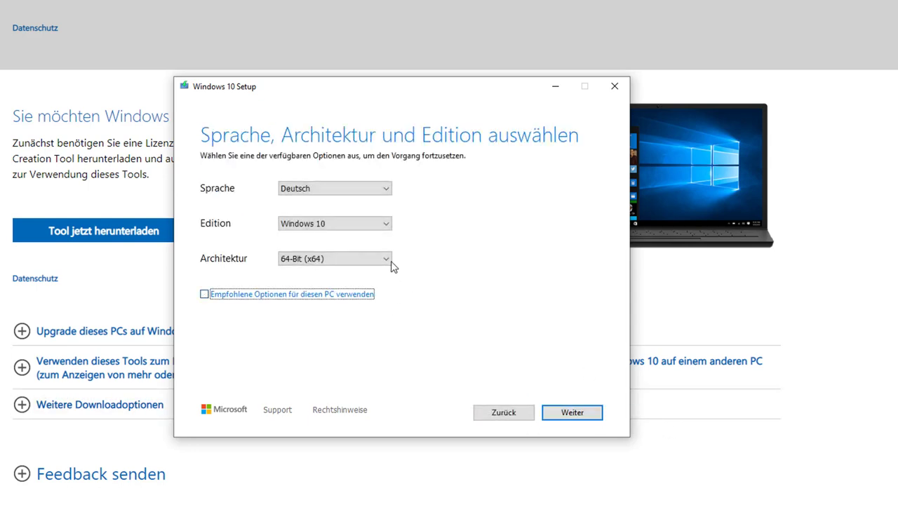
left_click(389, 261)
left_click(390, 261)
left_click(376, 225)
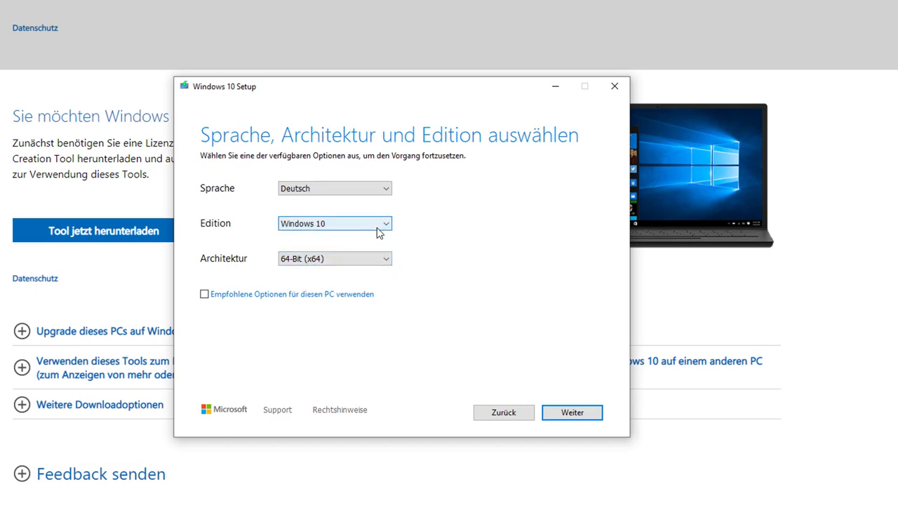
left_click(376, 227)
left_click(384, 188)
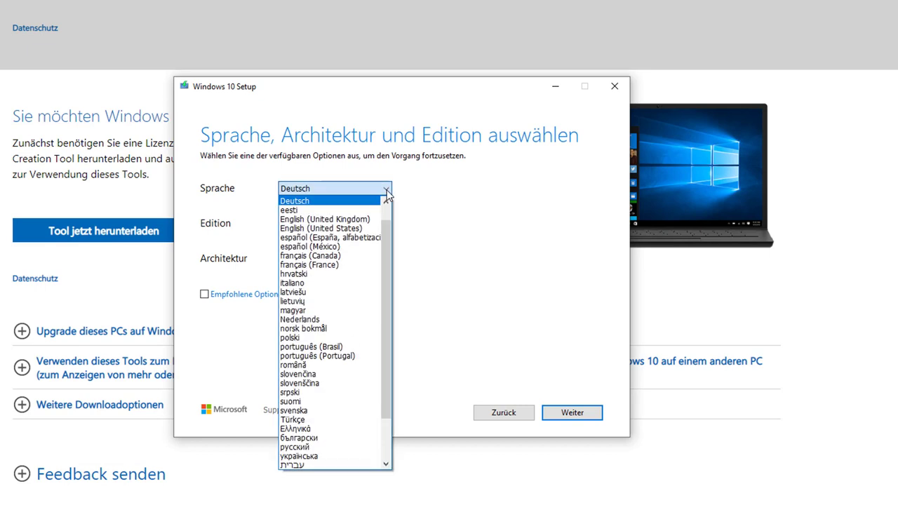
left_click(388, 190)
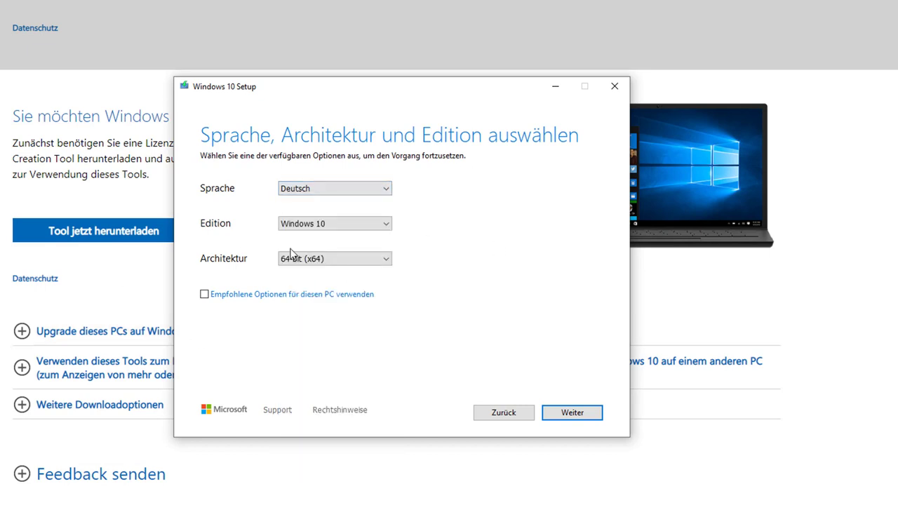
left_click(572, 413)
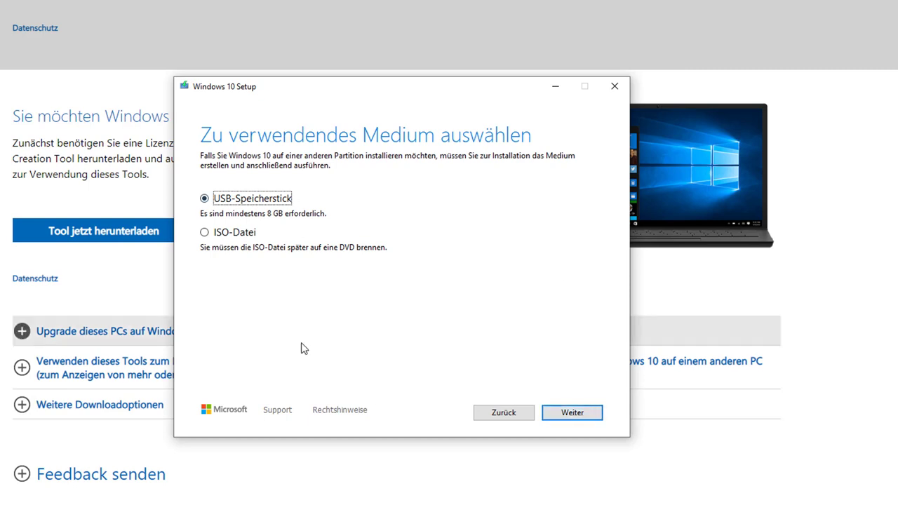
Choose USB-Speicherstick as the medium and select the removable drive F: (VOLUME) as the target
left_click(230, 235)
left_click(264, 203)
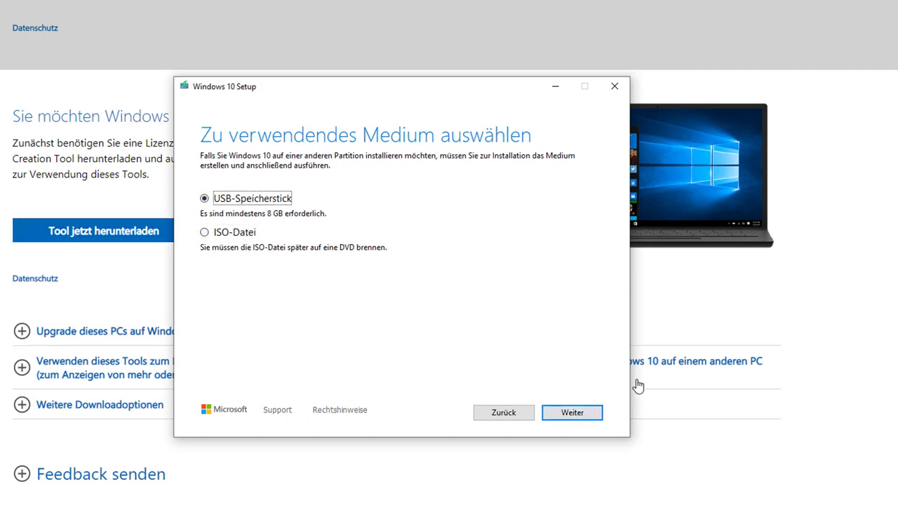
left_click(570, 412)
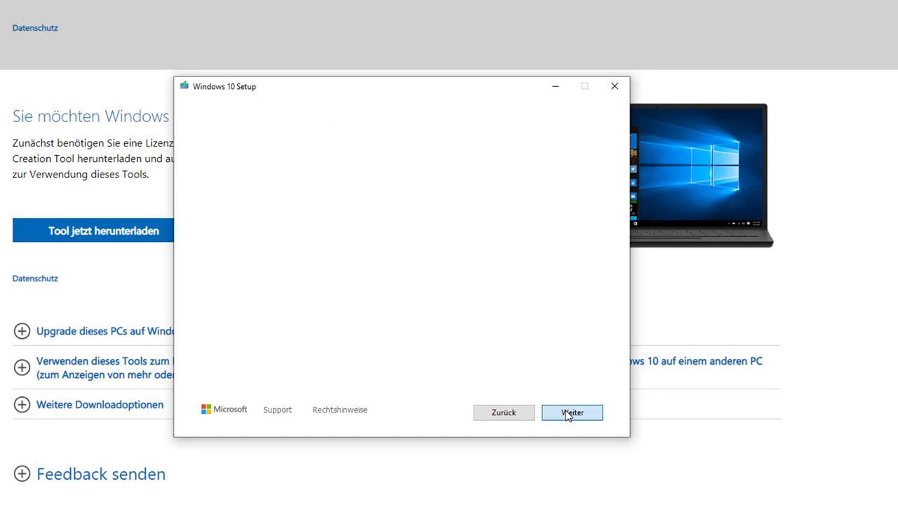
left_click(250, 235)
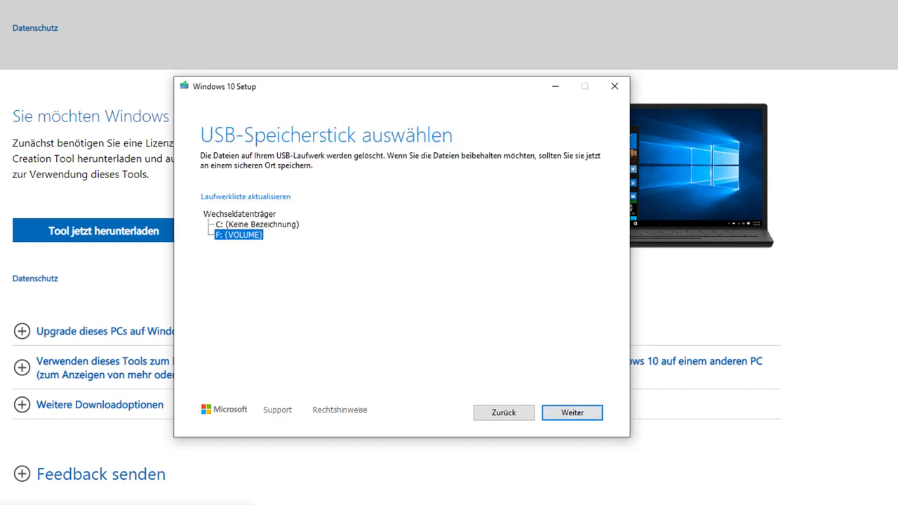
Check the drives under Dieser PC in File Explorer and start creating the installation stick on F: (VOLUME)
left_click(193, 502)
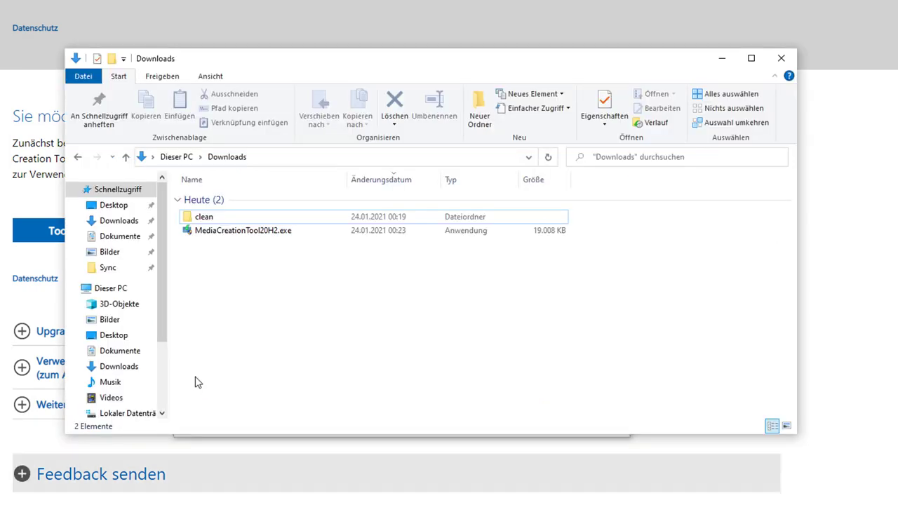
left_click(110, 288)
left_click(259, 337)
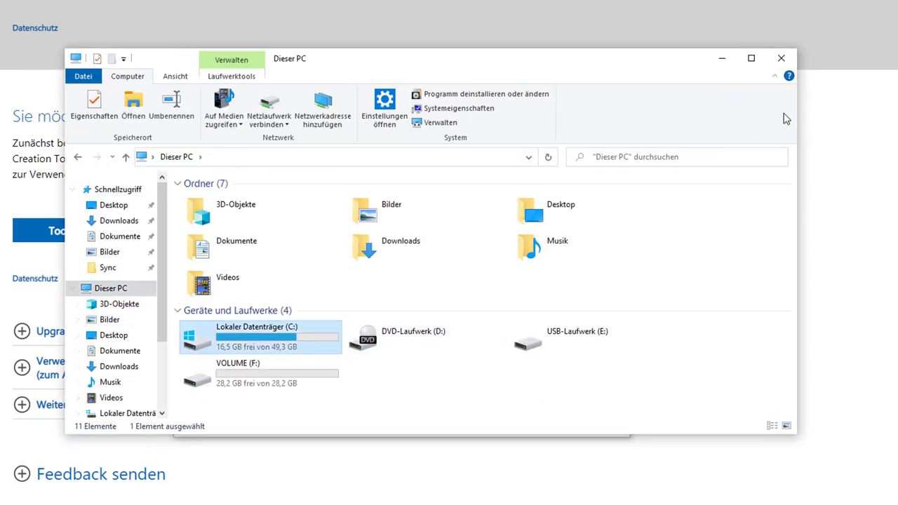
left_click(722, 58)
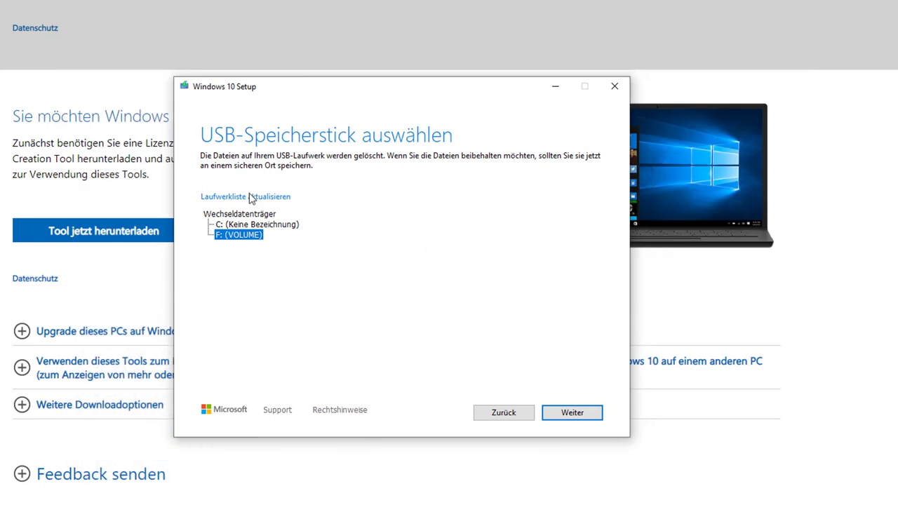
left_click(571, 412)
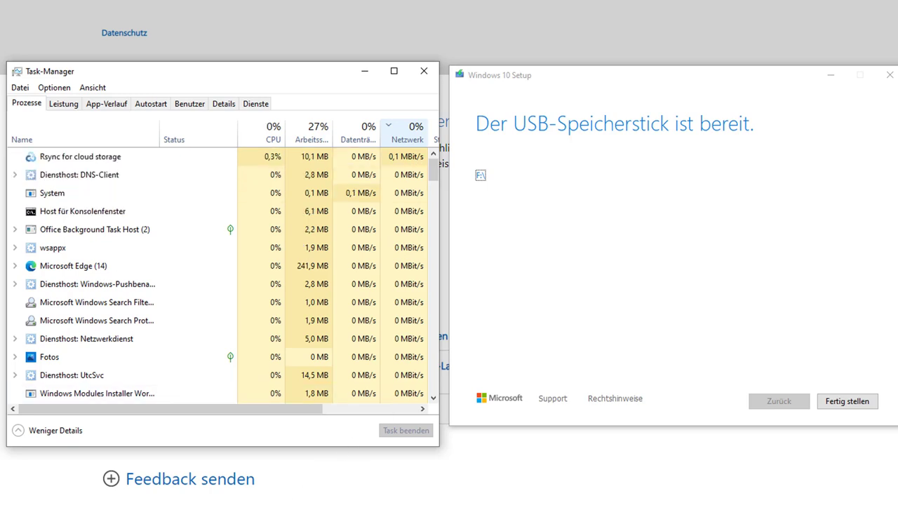
Examine the clean folder in Downloads, including AdditionalSoftware, Graphics, SoftwareToInstall and the WinCleanInstall.ps1 script
left_click(643, 184)
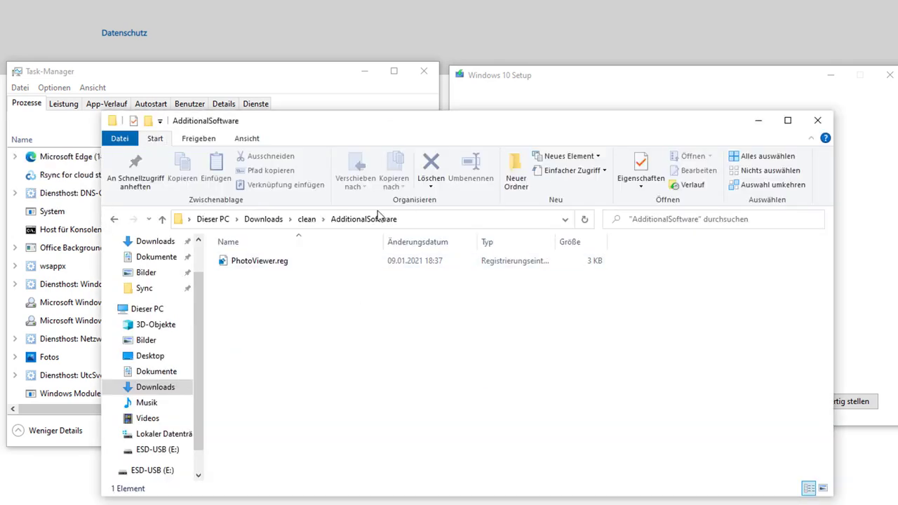
left_click(306, 219)
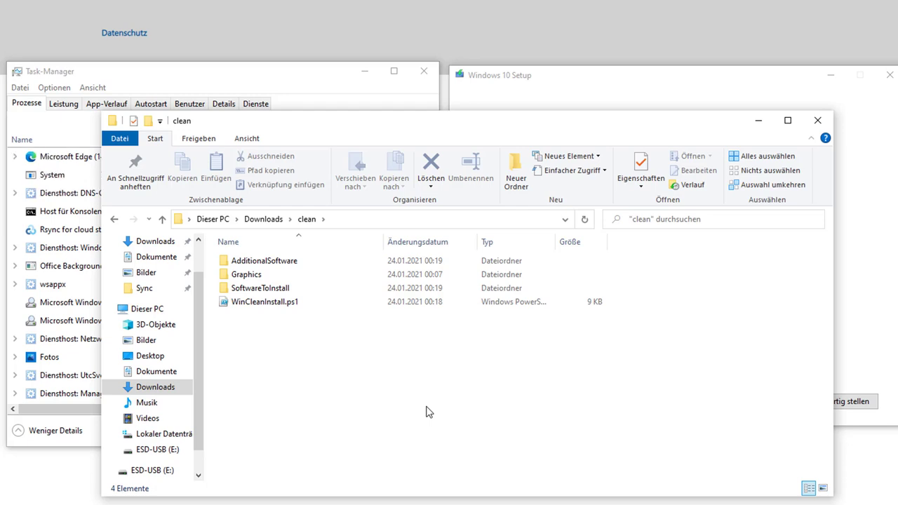
double_click(287, 264)
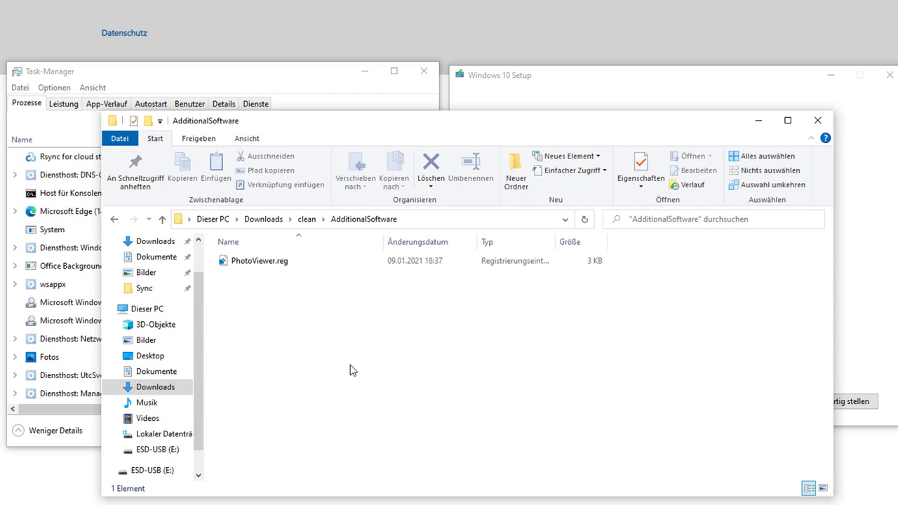
left_click(309, 218)
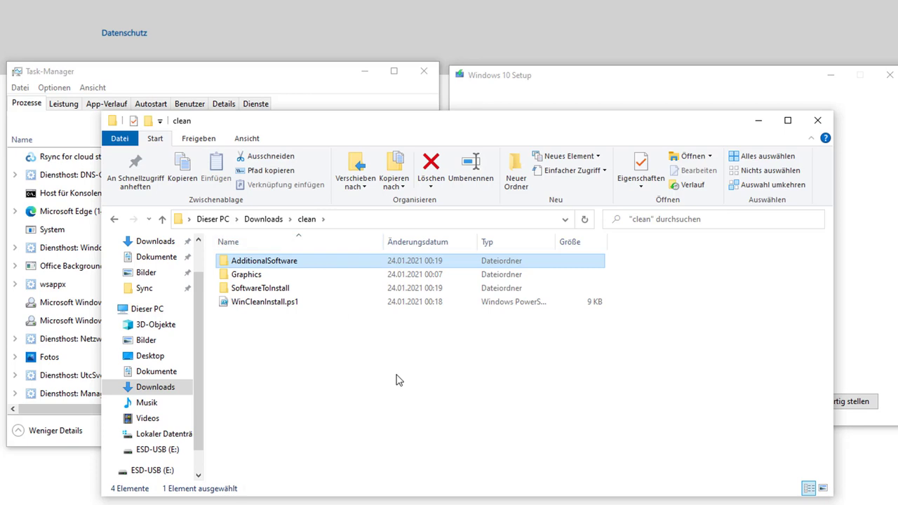
double_click(291, 276)
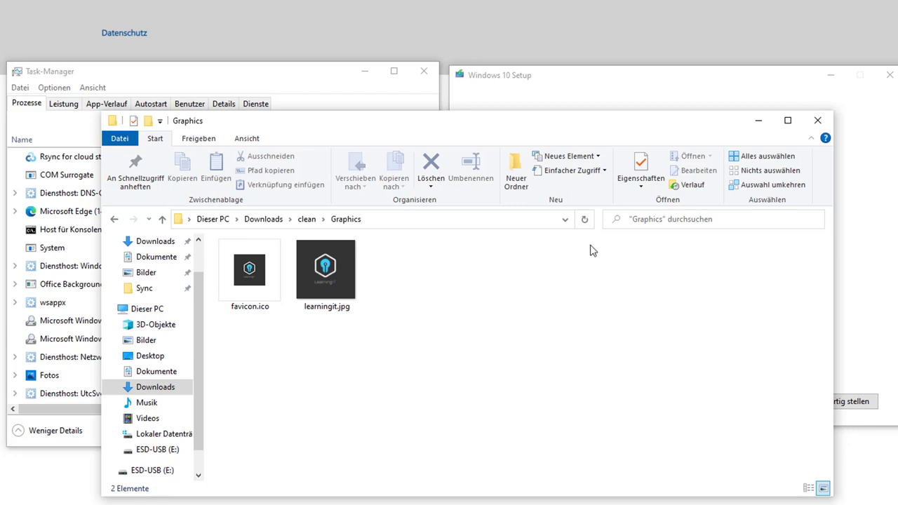
left_click(307, 219)
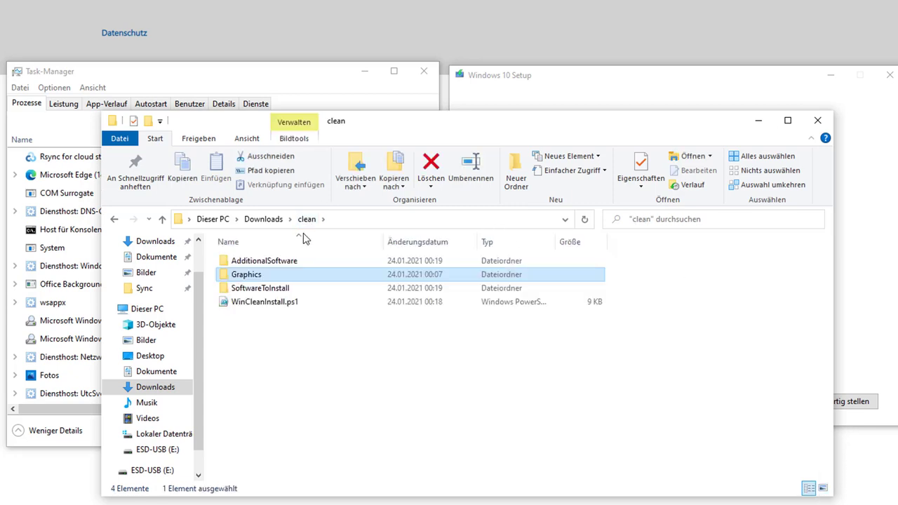
left_click(249, 288)
double_click(275, 291)
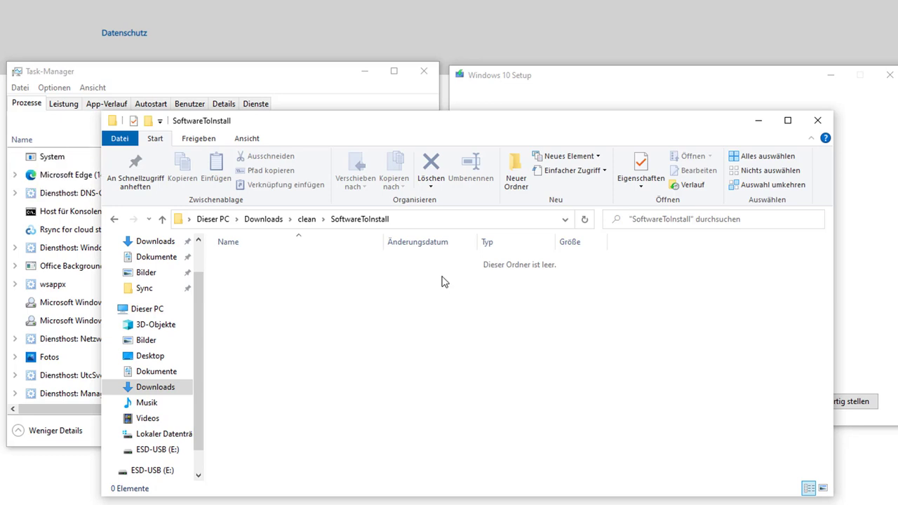
left_click(309, 220)
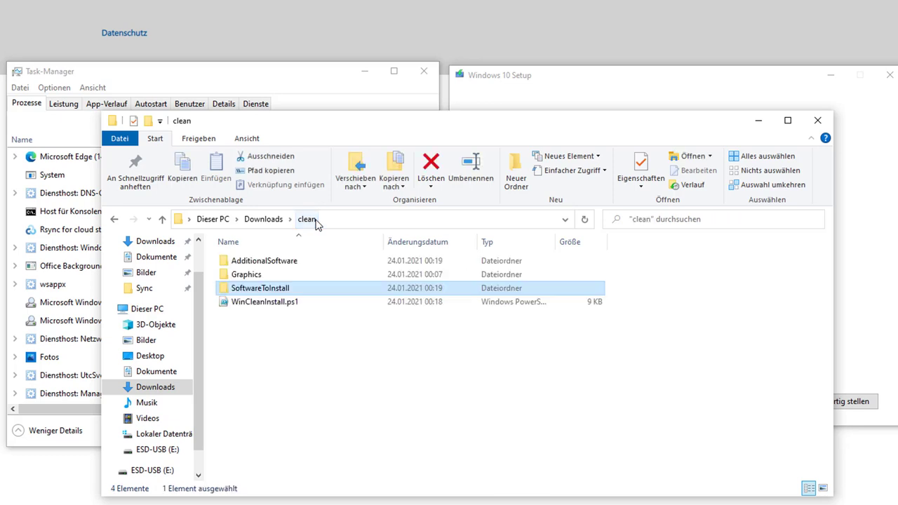
left_click(295, 303)
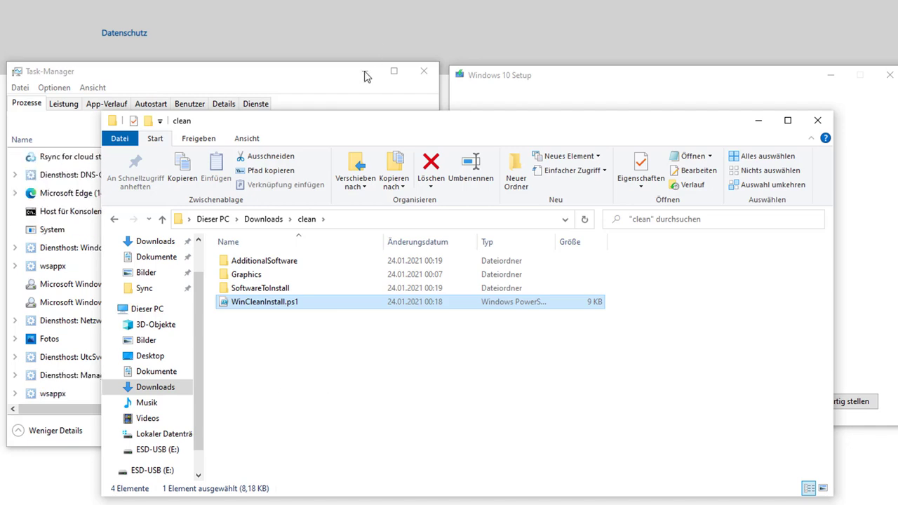
double_click(284, 263)
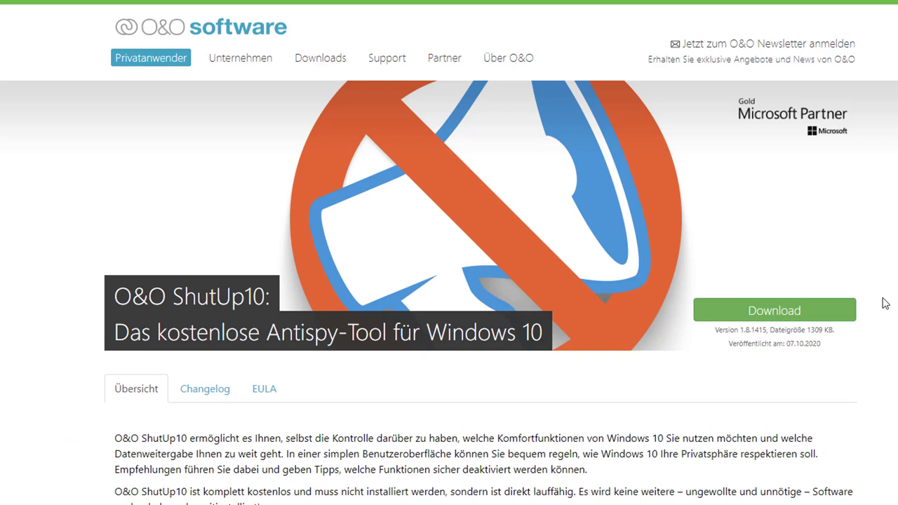
Download O&O ShutUp10 from its web page and place OOSU10.exe in the AdditionalSoftware folder inside Downloads\clean
left_click(796, 316)
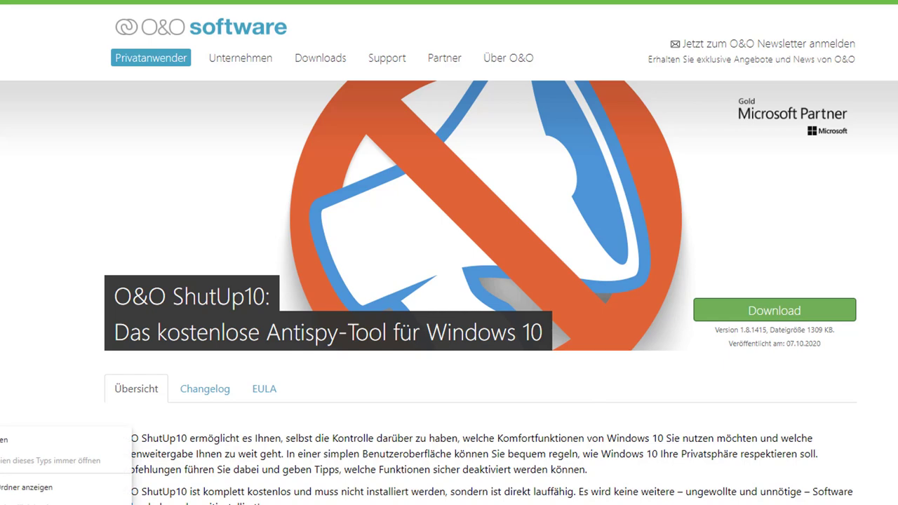
left_click(28, 486)
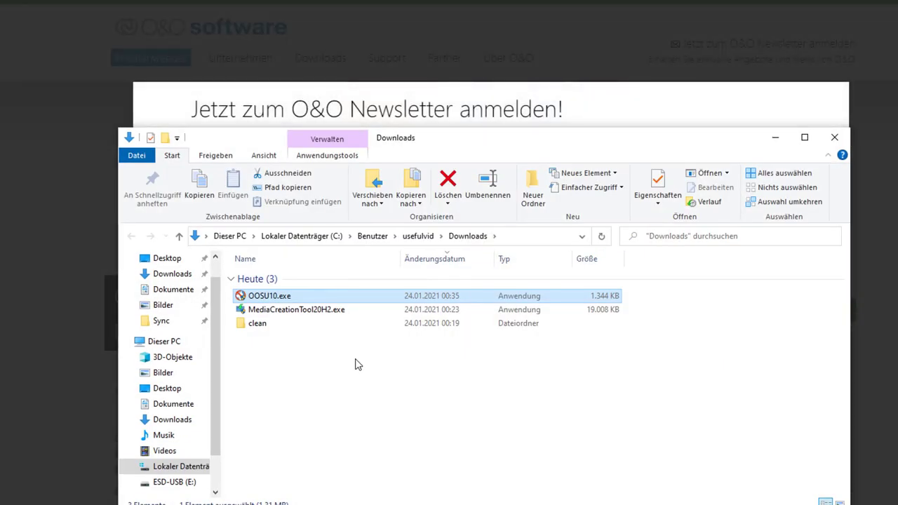
double_click(282, 325)
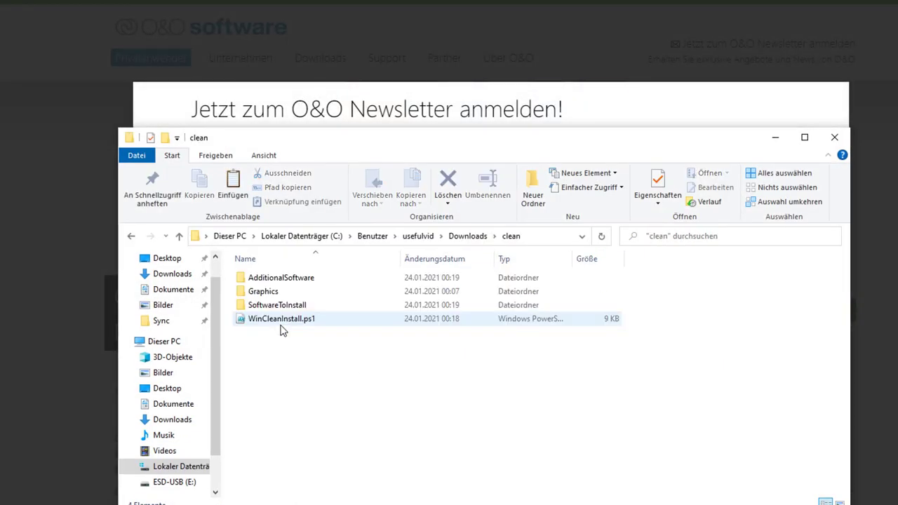
double_click(319, 279)
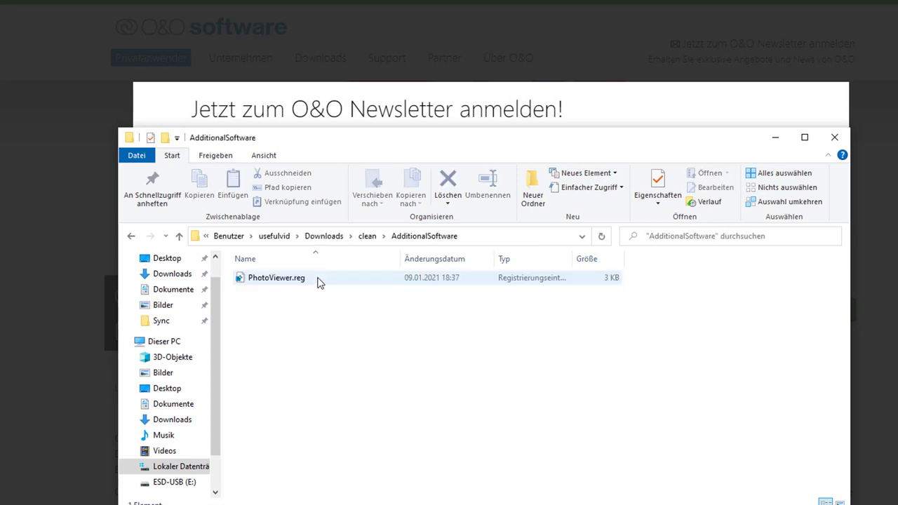
key("ctrl+v")
left_click(353, 377)
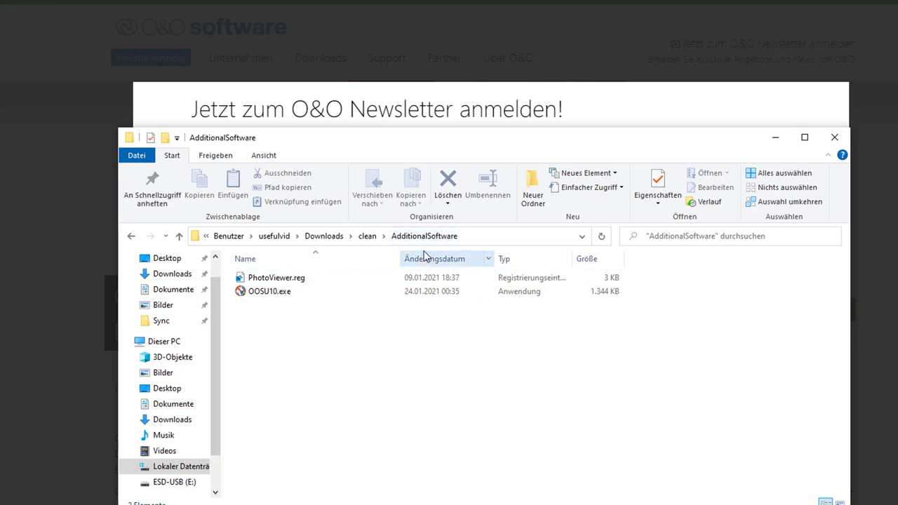
left_click(366, 240)
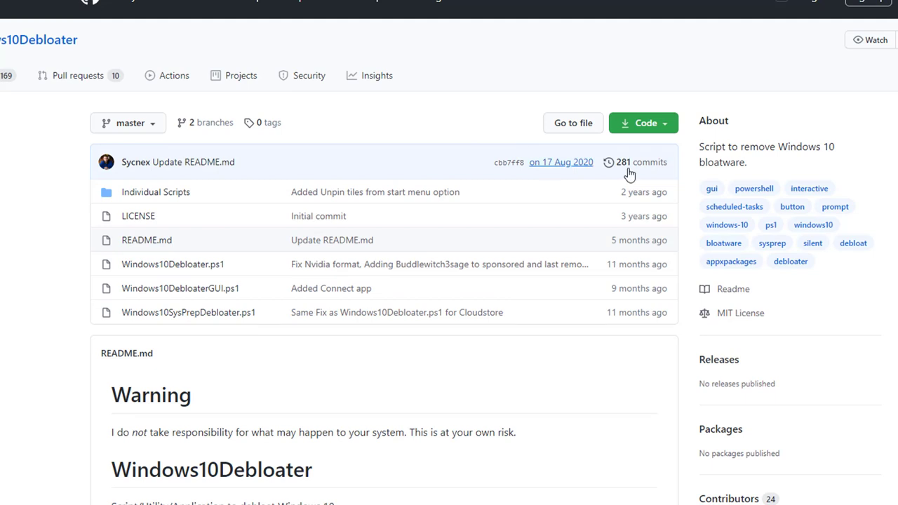
Download the Windows10Debloater repository as a ZIP and open the downloaded archive from the Downloads folder
left_click(668, 134)
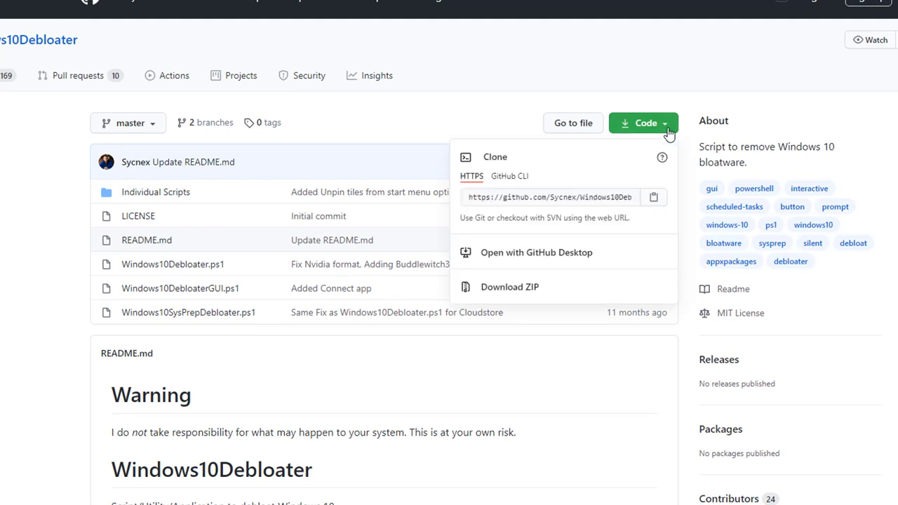
left_click(668, 134)
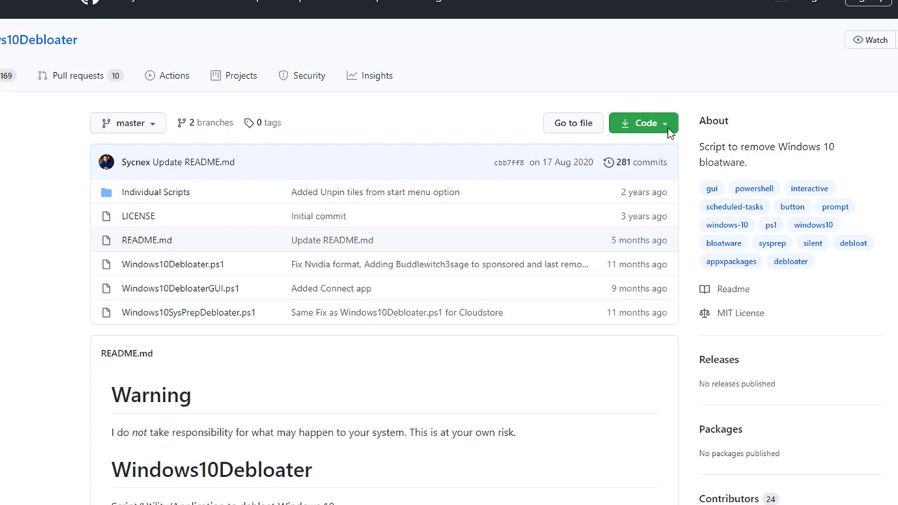
left_click(668, 132)
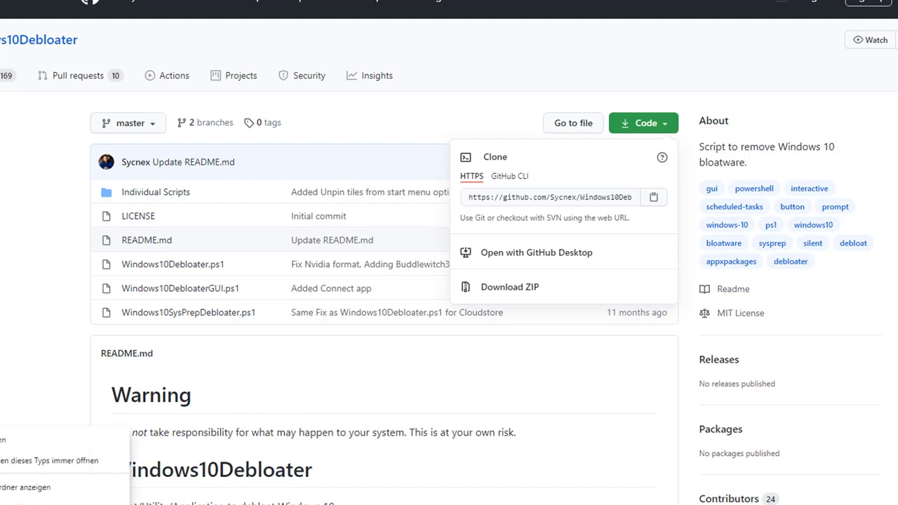
left_click(56, 487)
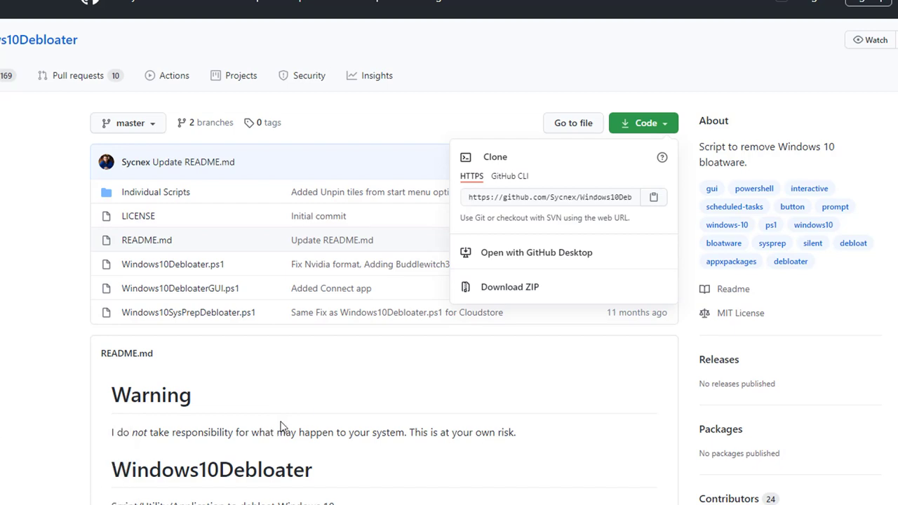
double_click(301, 313)
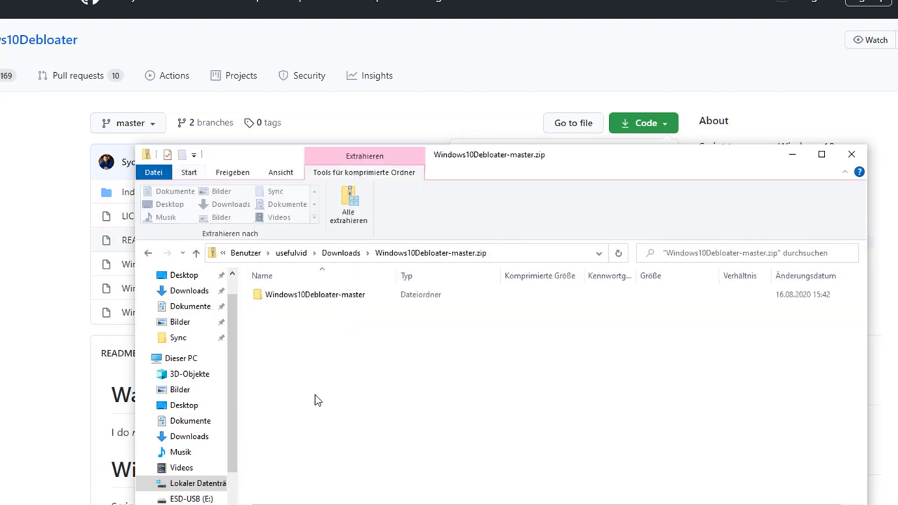
Copy the Windows10Debloater-master folder from the archive into the AdditionalSoftware folder inside Downloads\clean
left_click(348, 309)
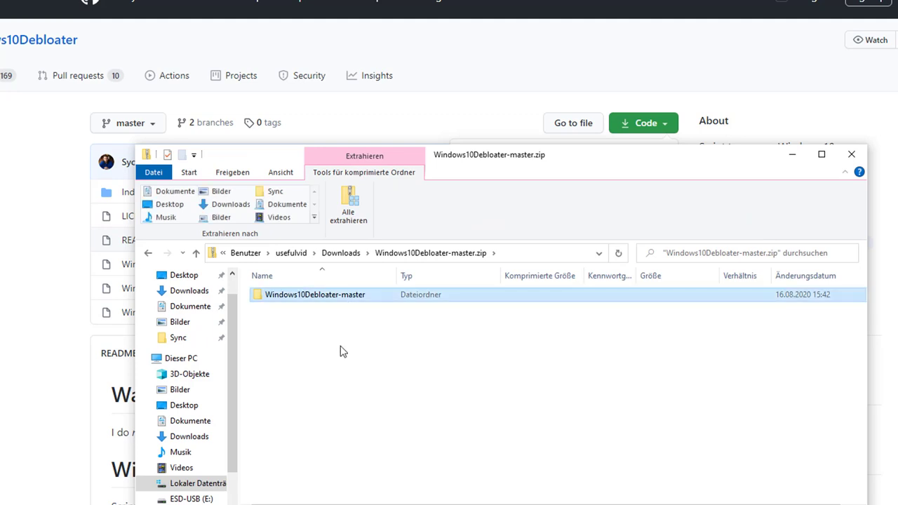
right_click(357, 296)
left_click(382, 351)
left_click(341, 253)
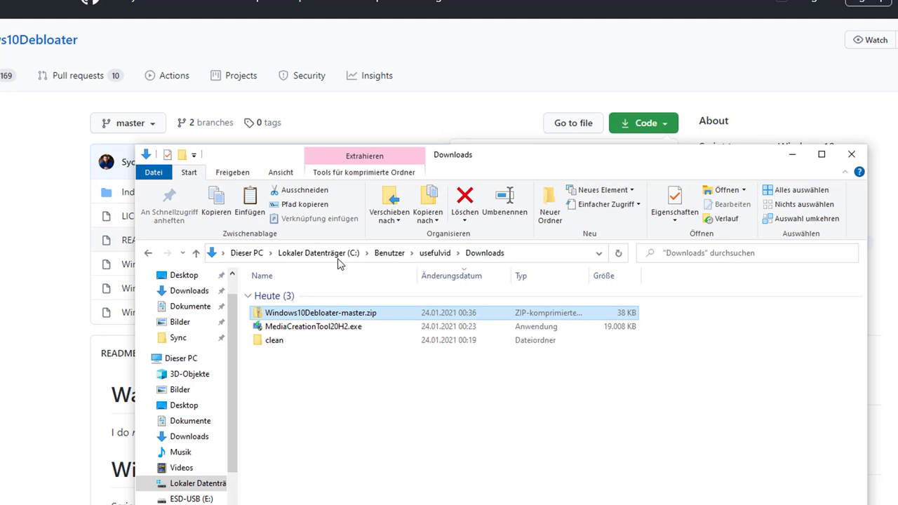
double_click(293, 342)
double_click(306, 300)
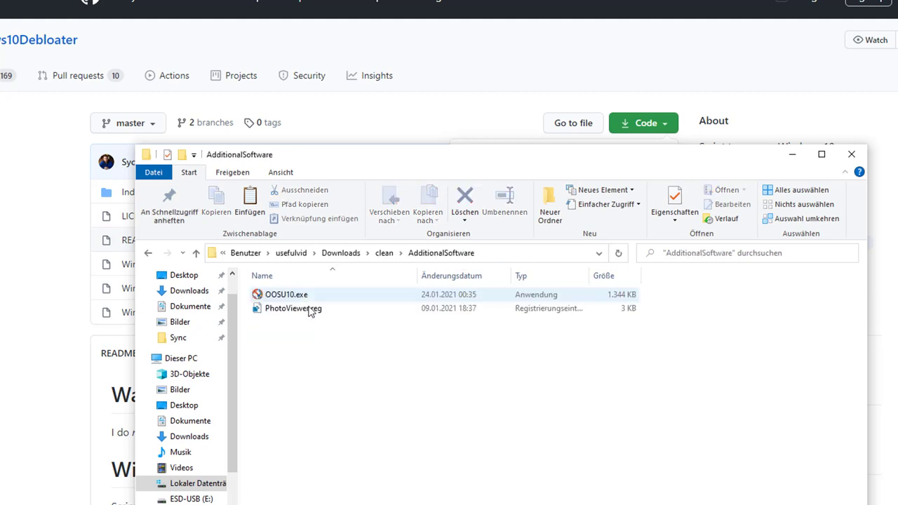
right_click(327, 355)
left_click(362, 439)
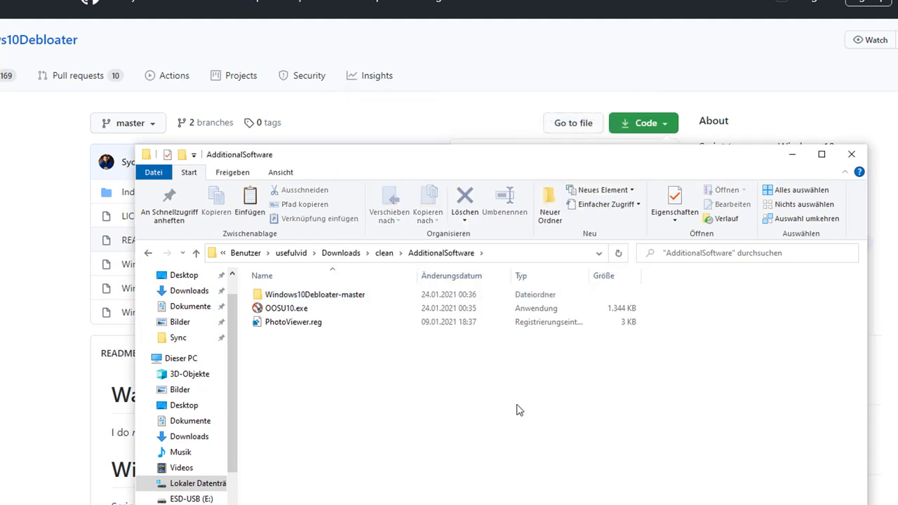
Open the SoftwareToInstall folder in Downloads\clean, and pick Firefox, Discord and VLC on the Ninite web page
left_click(342, 253)
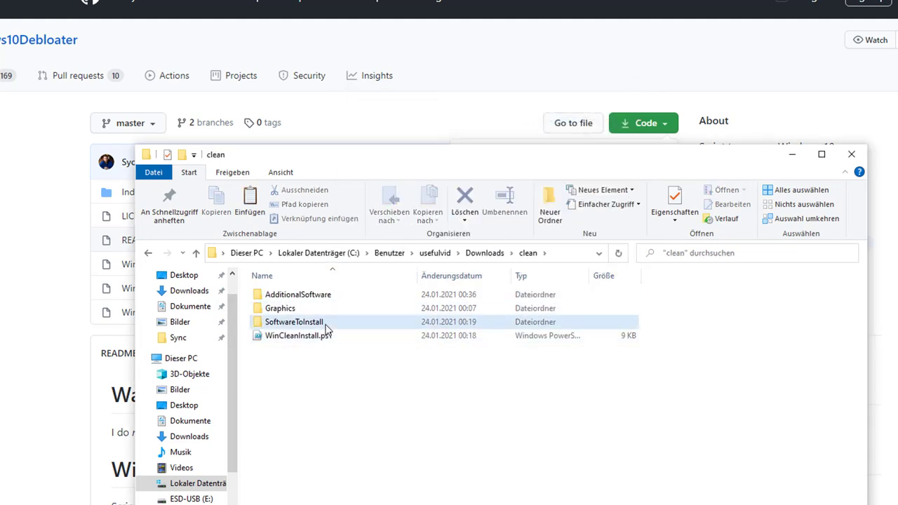
double_click(325, 326)
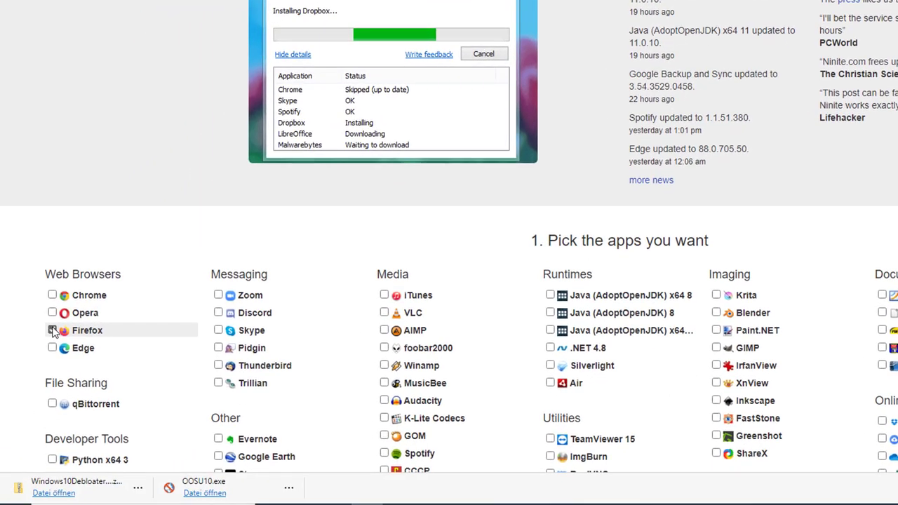
left_click(53, 330)
scroll(151, 315, "down", 3)
left_click(218, 134)
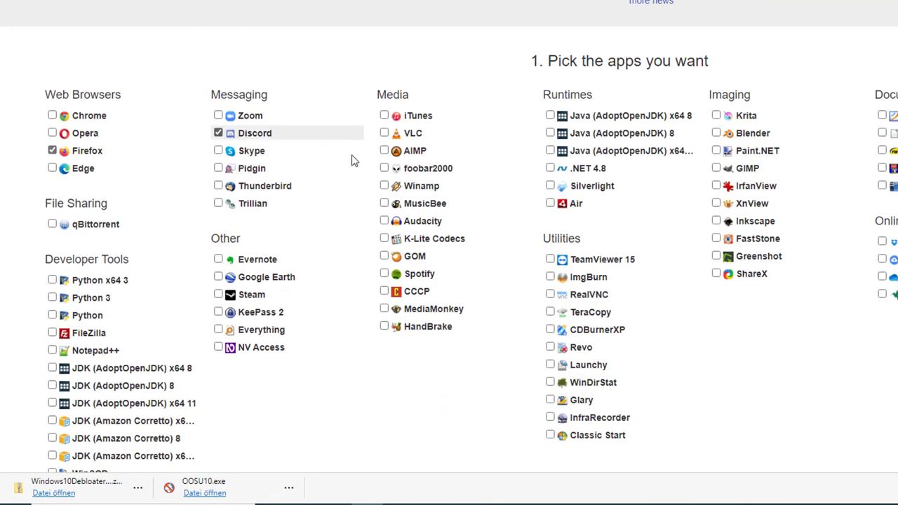
left_click(384, 134)
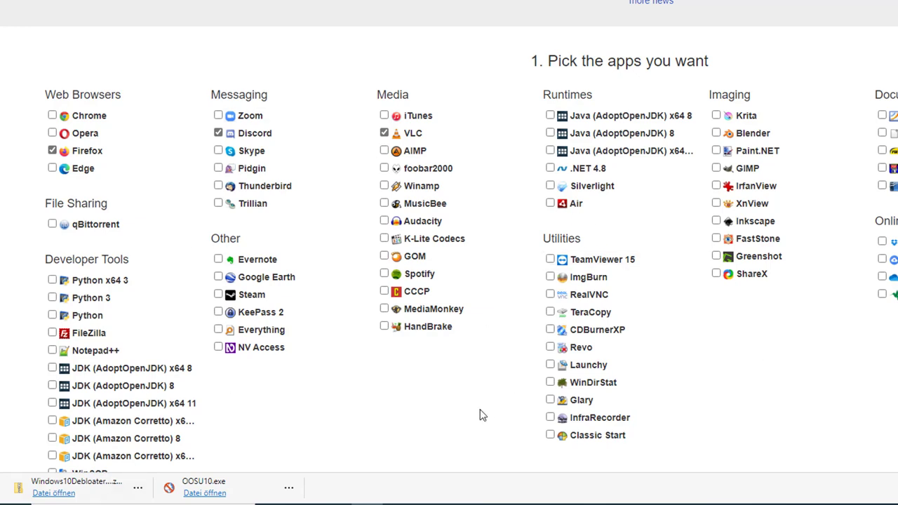
Add Notepad++, ShareX, KeePass 2 and 7-Zip to the Ninite app selection
scroll(480, 415, "down", 3)
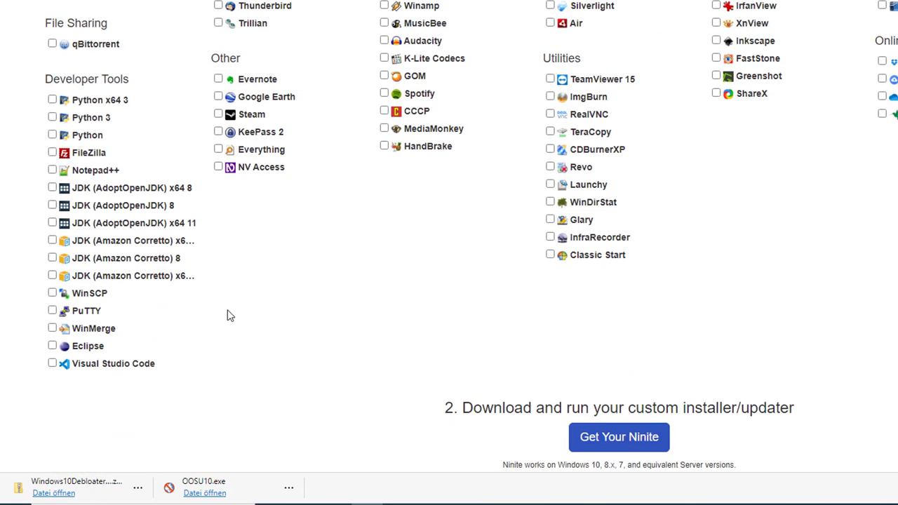
left_click(52, 171)
scroll(414, 335, "up", 5)
scroll(414, 334, "down", 5)
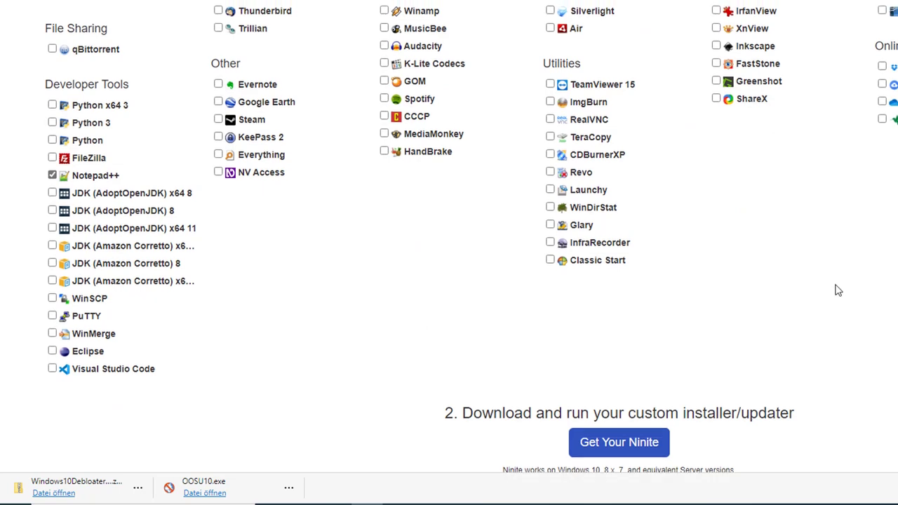
scroll(834, 291, "up", 3)
left_click(716, 274)
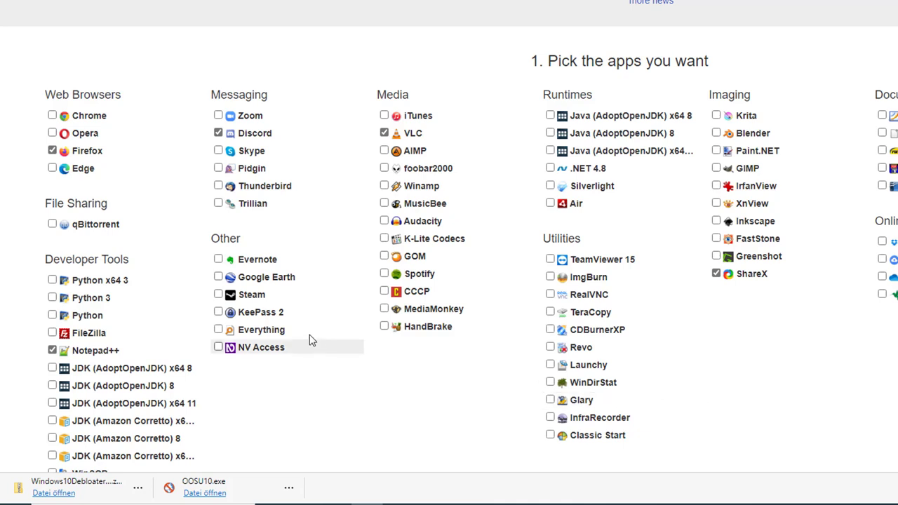
left_click(218, 312)
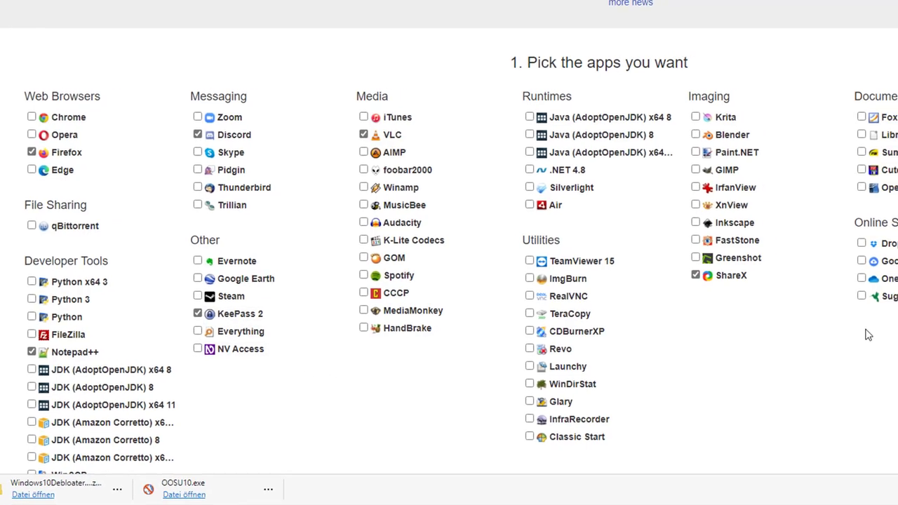
left_click(795, 298)
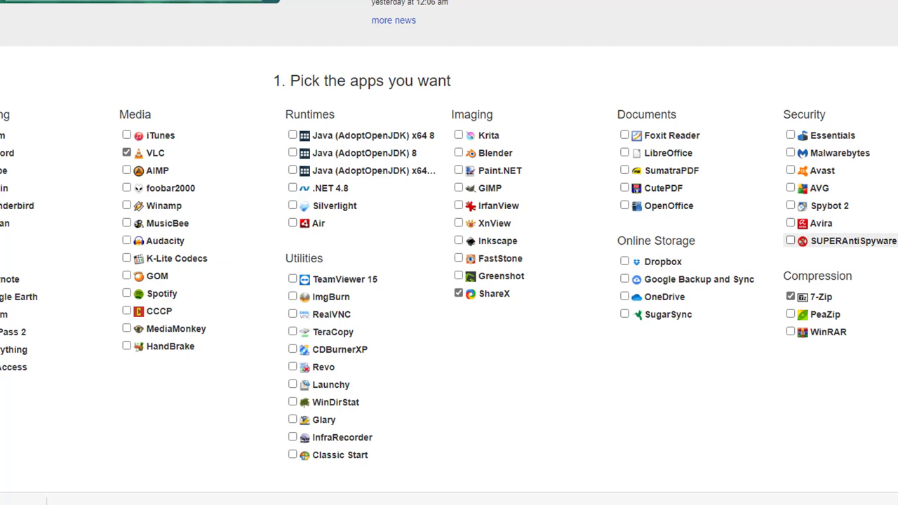
Look over the Ninite app categories, including Runtimes, Utilities, Documents, Online Storage and Security
left_click_drag(894, 241, 822, 114)
left_click(709, 478)
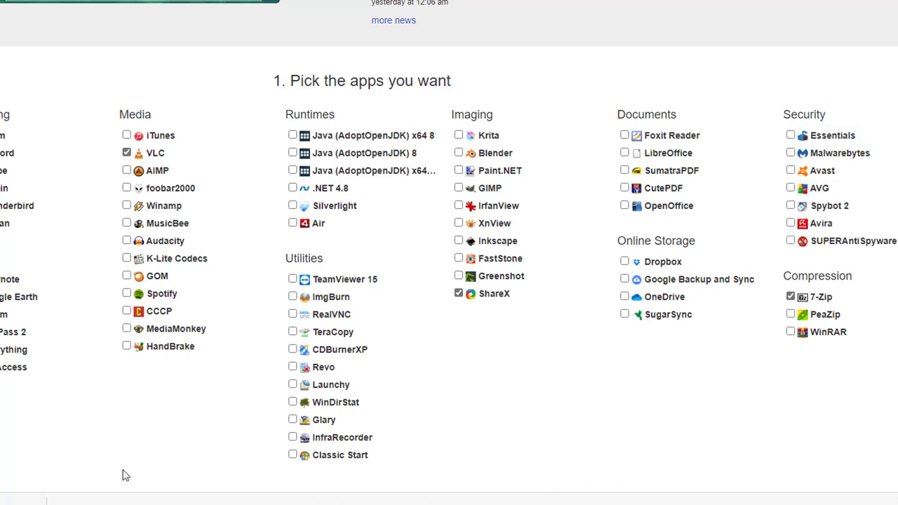
scroll(123, 476, "down", 2)
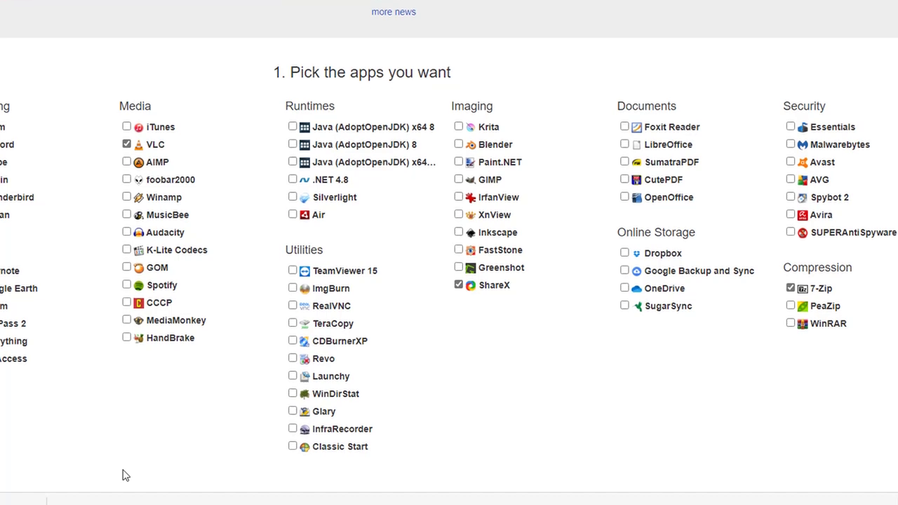
scroll(123, 475, "down", 2)
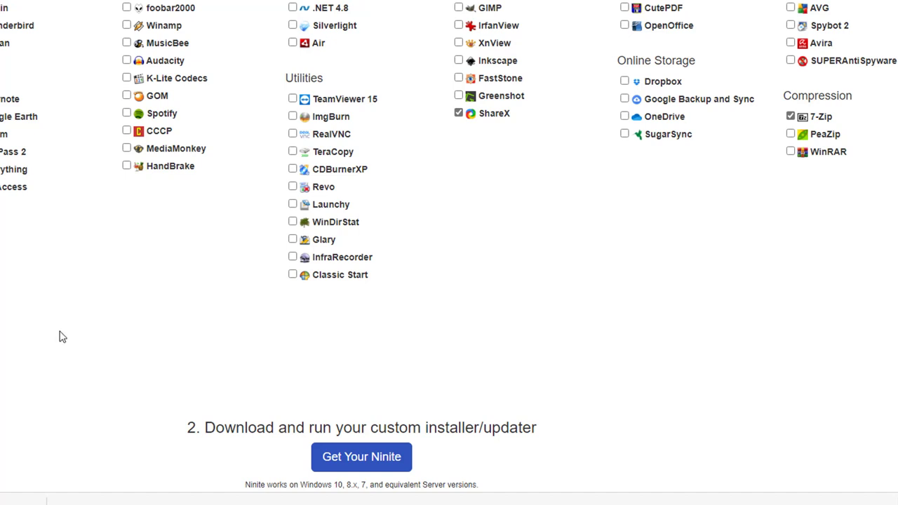
scroll(60, 337, "up", 3)
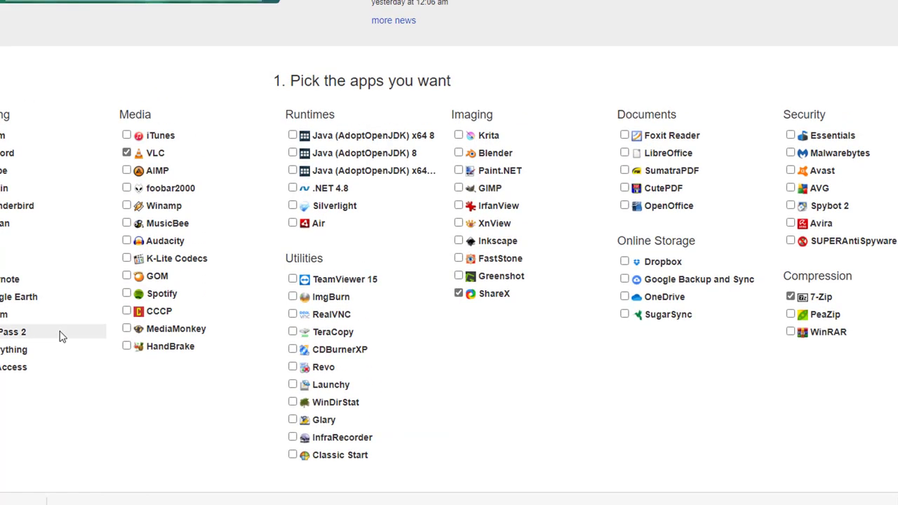
scroll(60, 337, "down", 2)
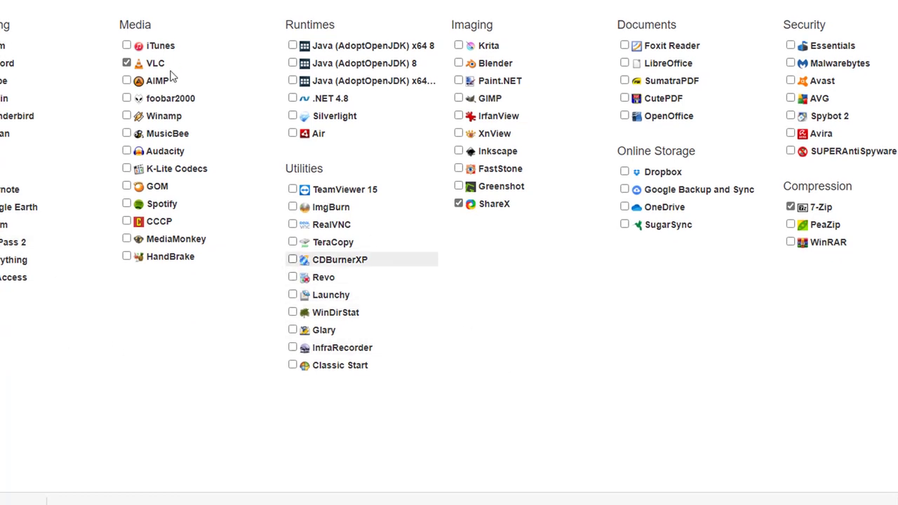
Download the custom Ninite installer for the selected apps and show the file in the Downloads folder
scroll(382, 287, "down", 7)
scroll(382, 283, "up", 3)
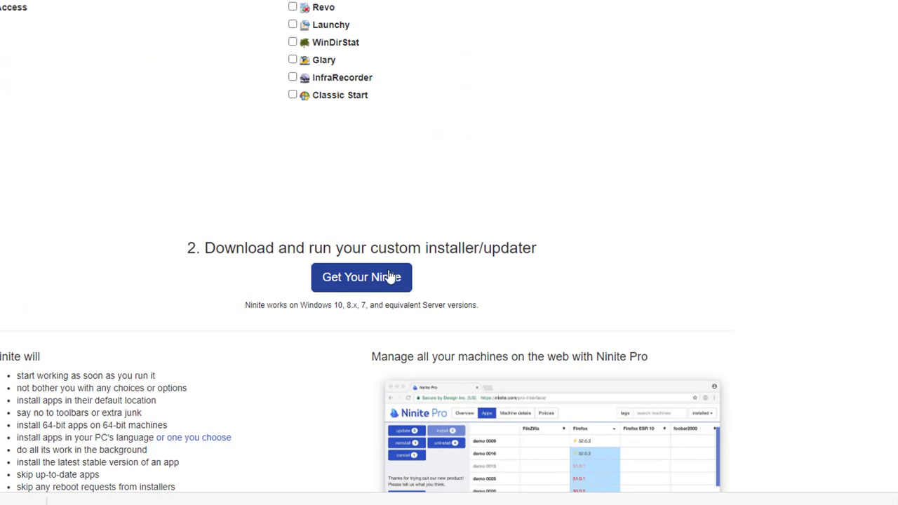
left_click(386, 277)
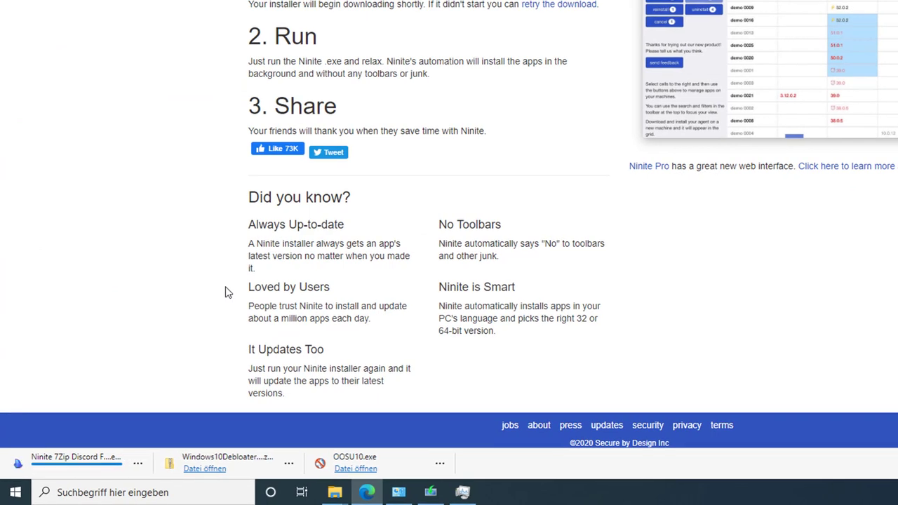
right_click(76, 461)
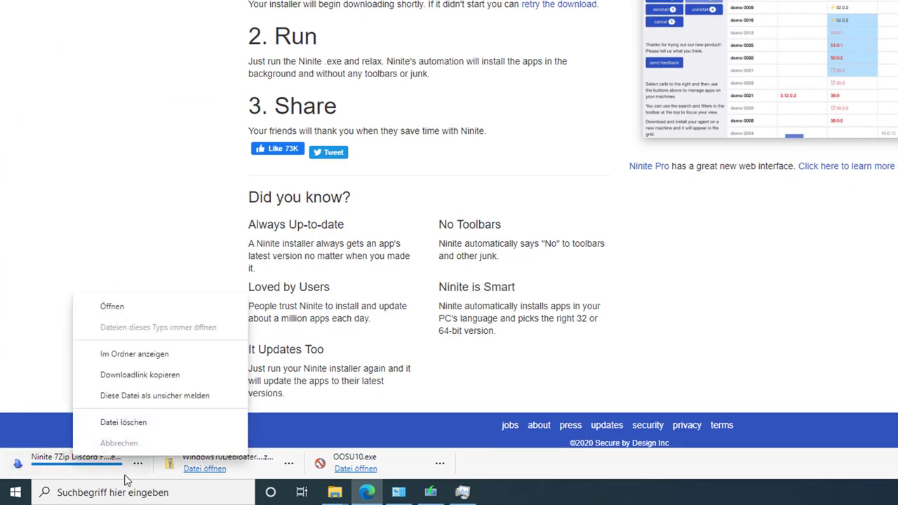
left_click(174, 356)
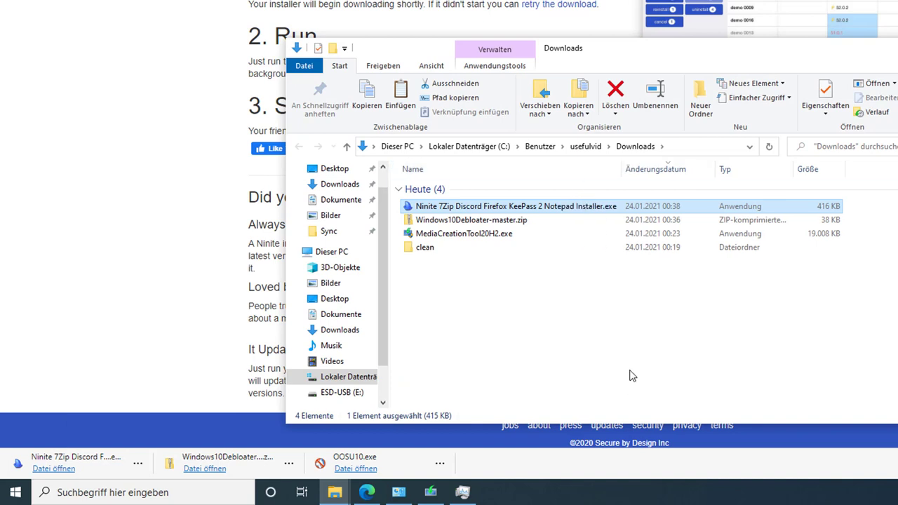
Move the Ninite installer from Downloads into the SoftwareToInstall folder inside Downloads\clean
left_click(585, 278)
left_click(597, 209)
double_click(426, 248)
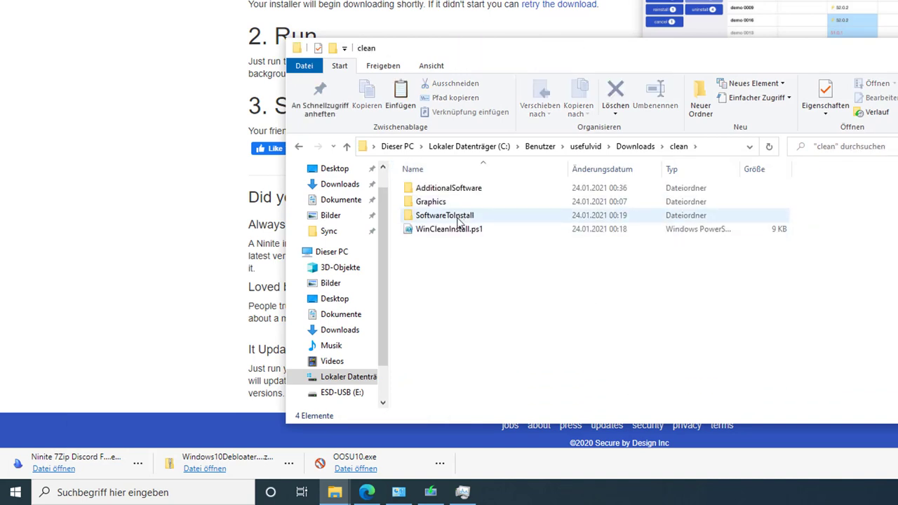
double_click(460, 218)
key("ctrl+v")
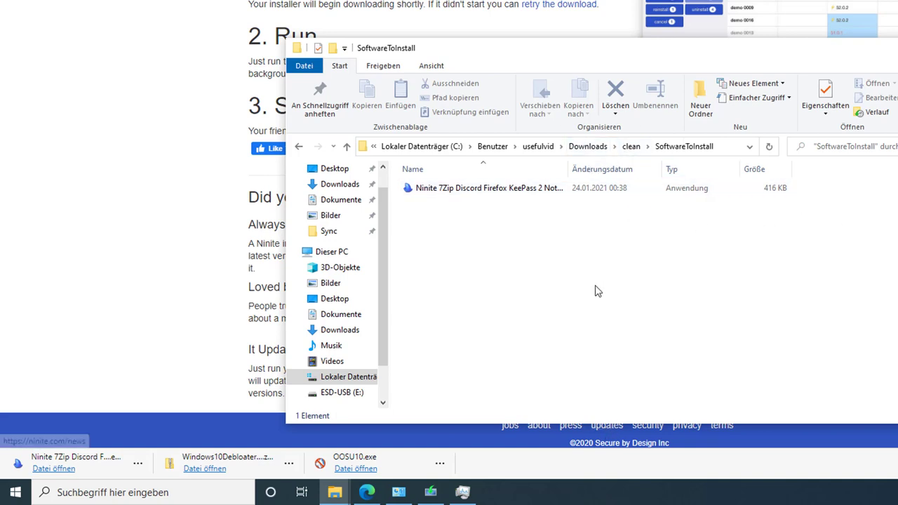
Return to the Downloads folder and copy the entire clean folder
left_click(636, 147)
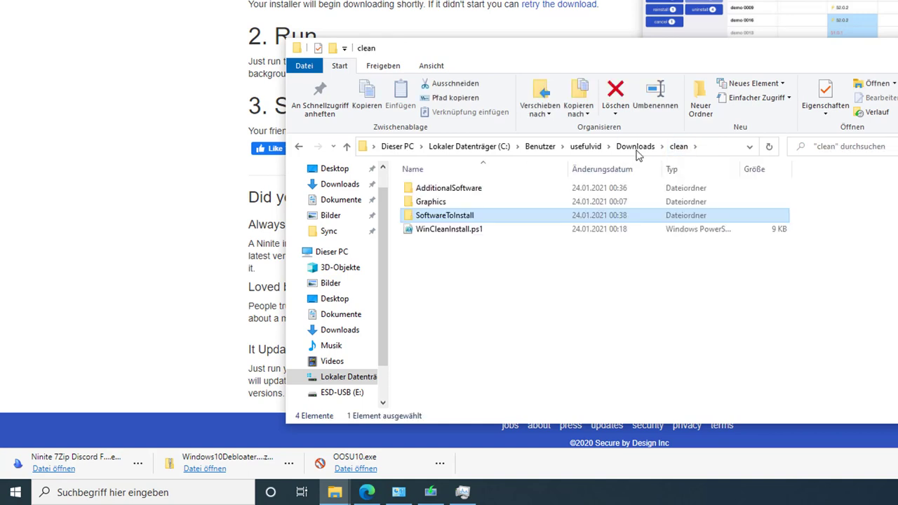
left_click(572, 284)
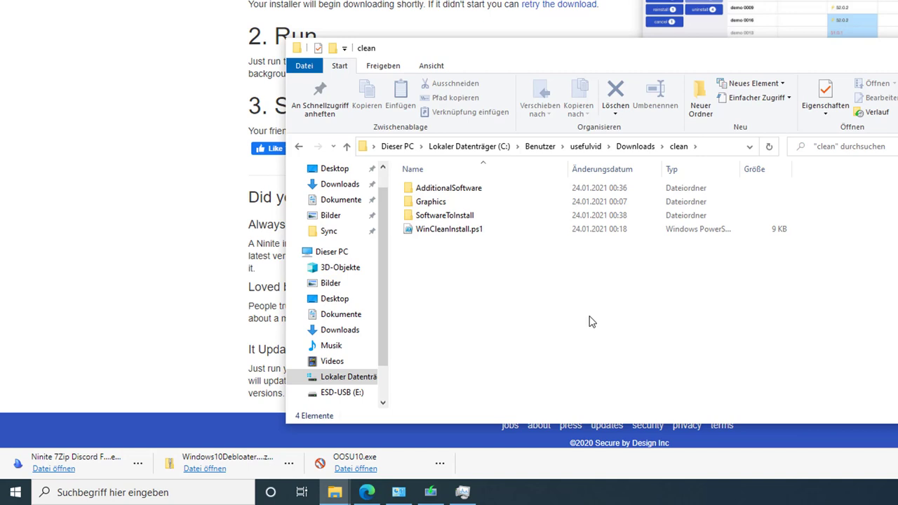
left_click_drag(589, 325, 548, 287)
left_click(635, 147)
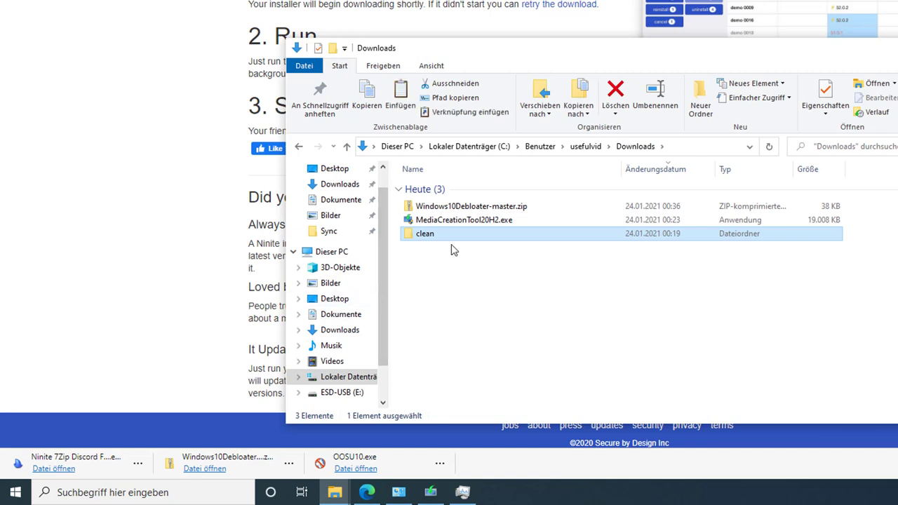
right_click(496, 232)
left_click(540, 140)
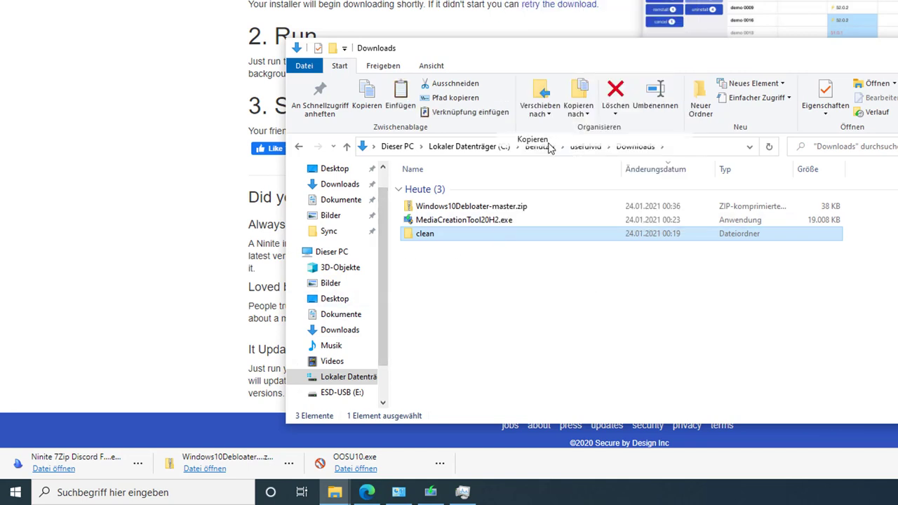
Paste the clean folder onto the ESD-USB (E:) drive, accepting that OOSU10.exe and the Ninite installer are copied without their extra properties
scroll(383, 301, "down", 2)
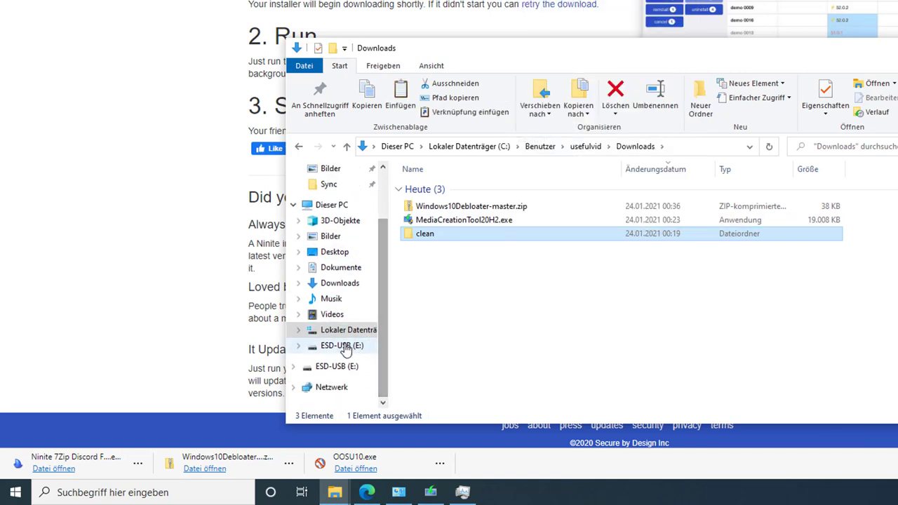
left_click(344, 345)
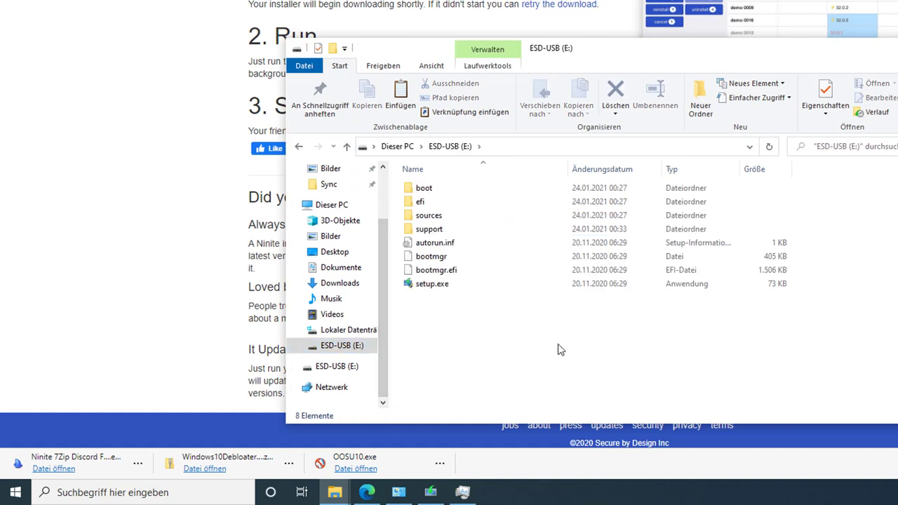
key("ctrl+v")
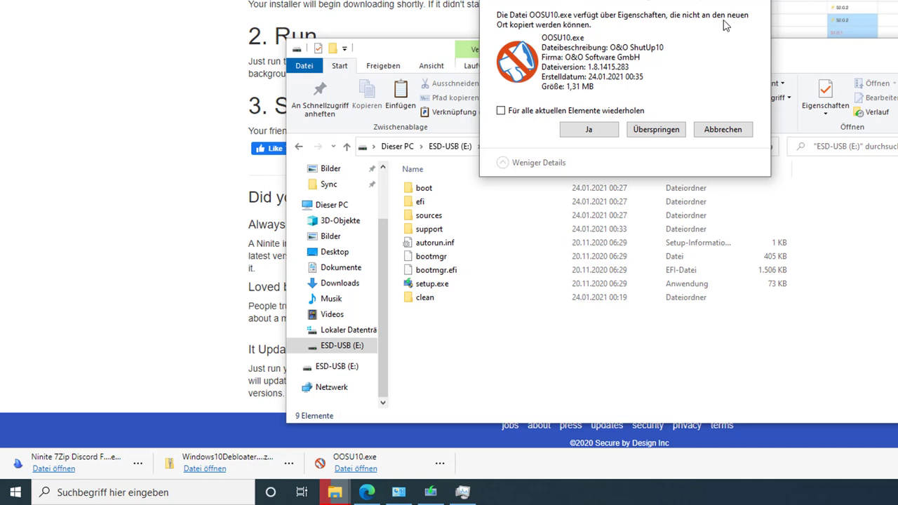
left_click(635, 138)
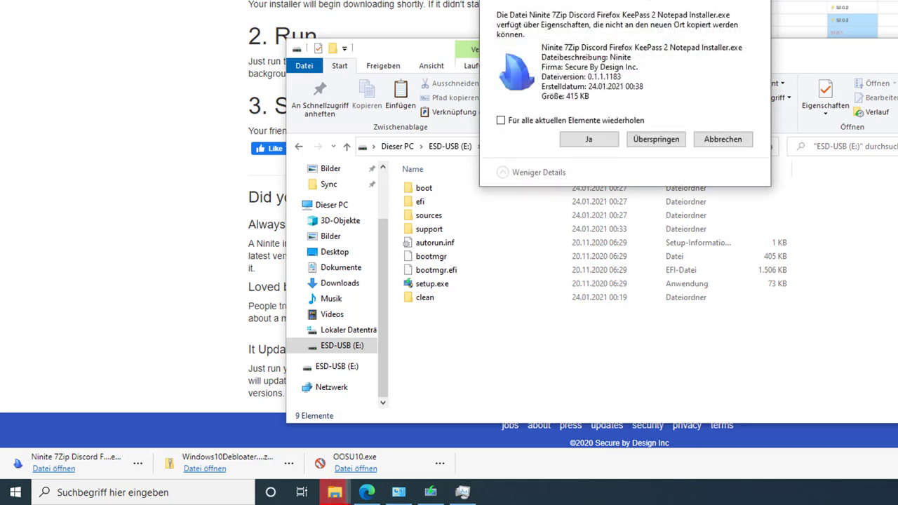
left_click(601, 144)
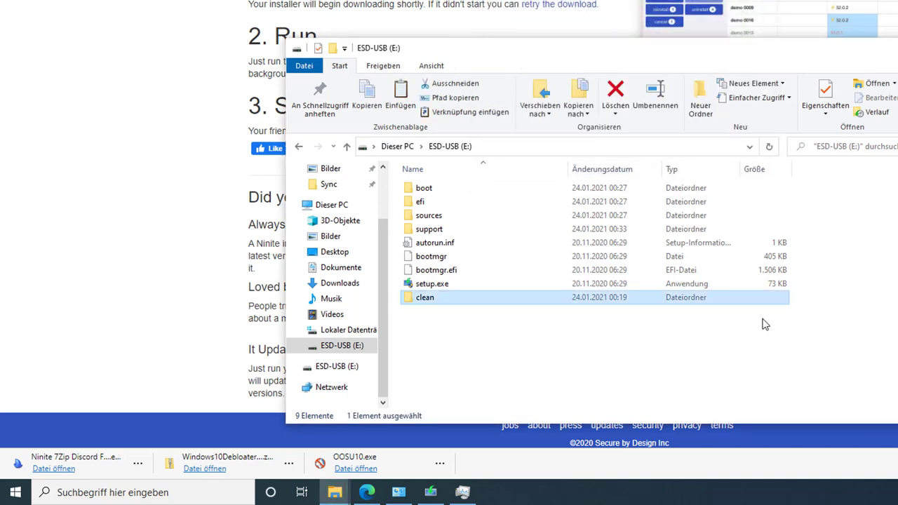
Open the clean folder on the ESD-USB (E:) drive and check its contents
double_click(505, 300)
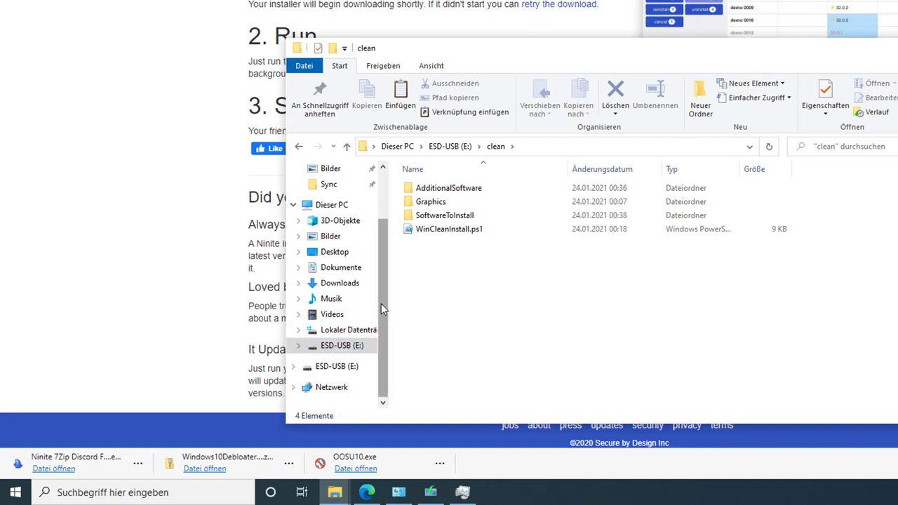
scroll(381, 303, "up", 2)
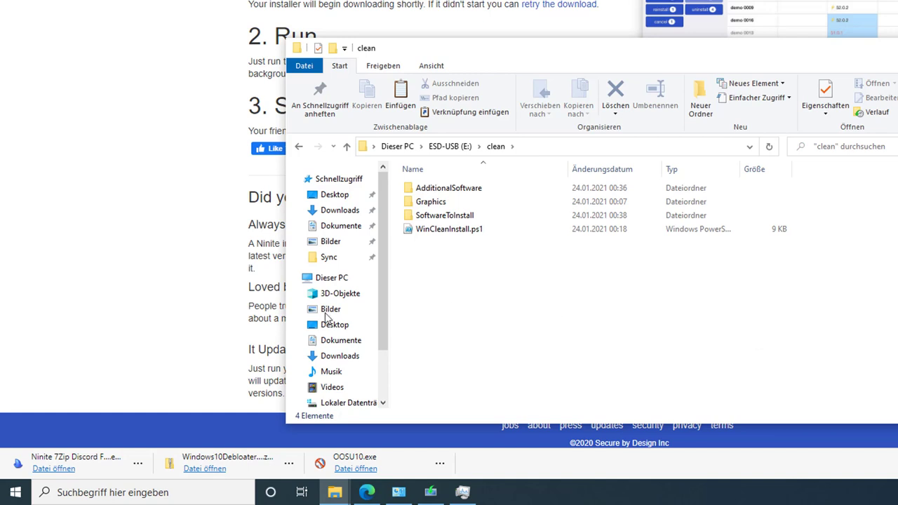
scroll(382, 330, "down", 2)
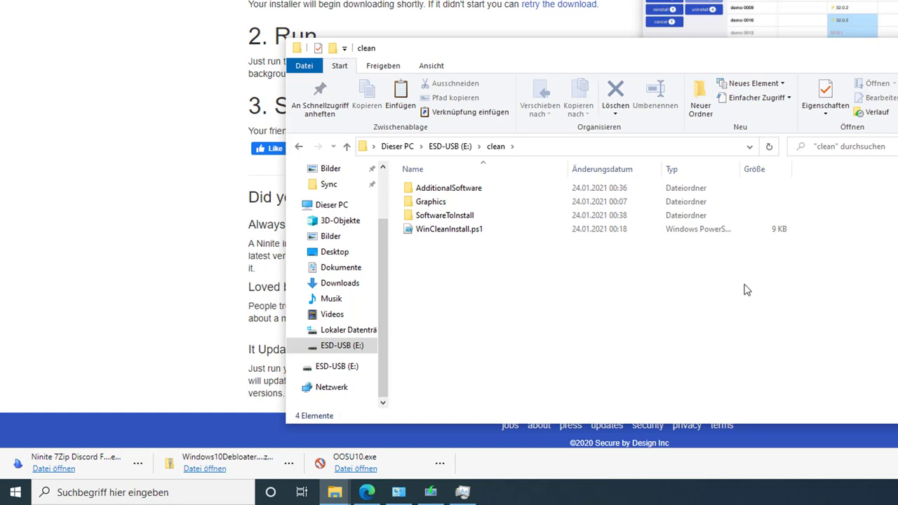
Switch to the virtual machine's Boot Manager and boot from EFI USB Device
key("alt+Tab")
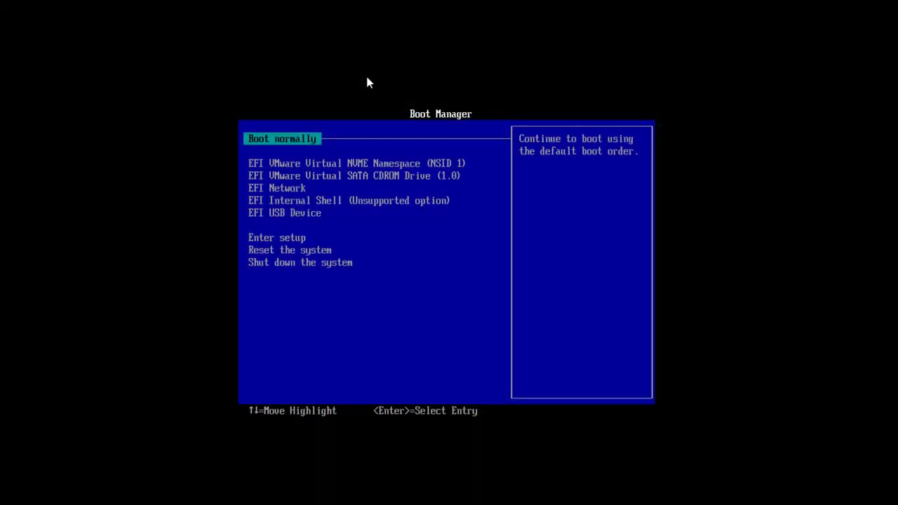
key("Down")
key("Down")
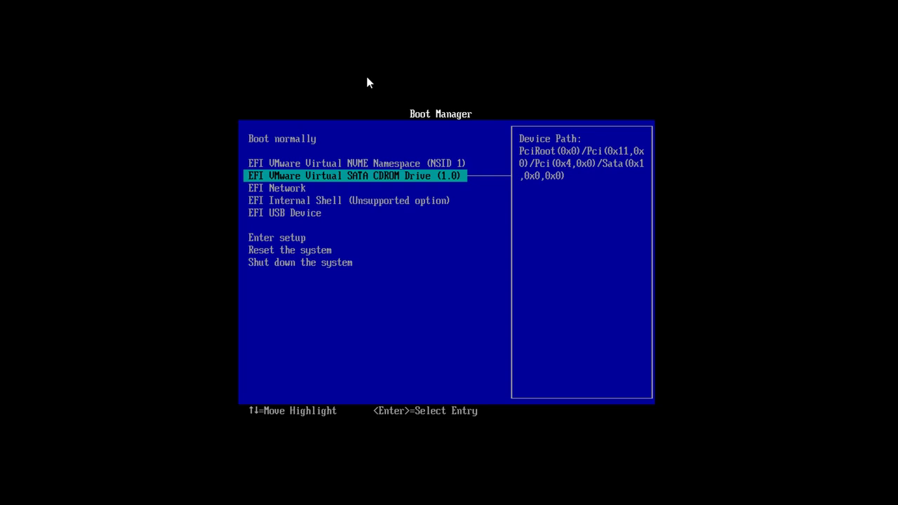
key("Down")
key("Down")
key("Down")
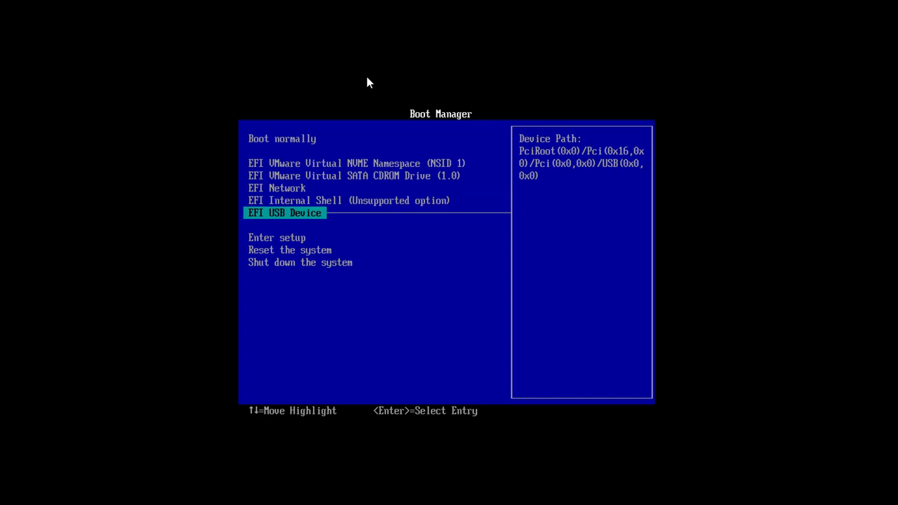
key("Return")
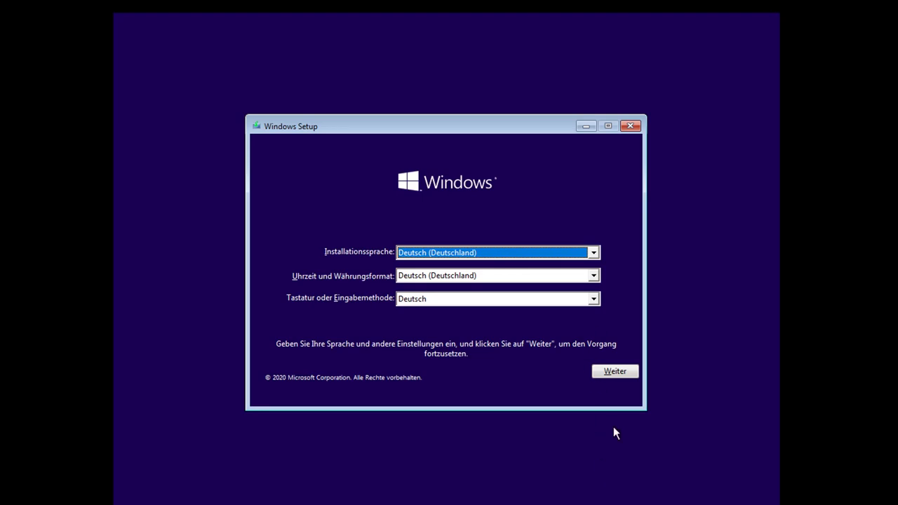
Start the Windows installation with the German language, format and keyboard settings, and continue without a product key
left_click(613, 371)
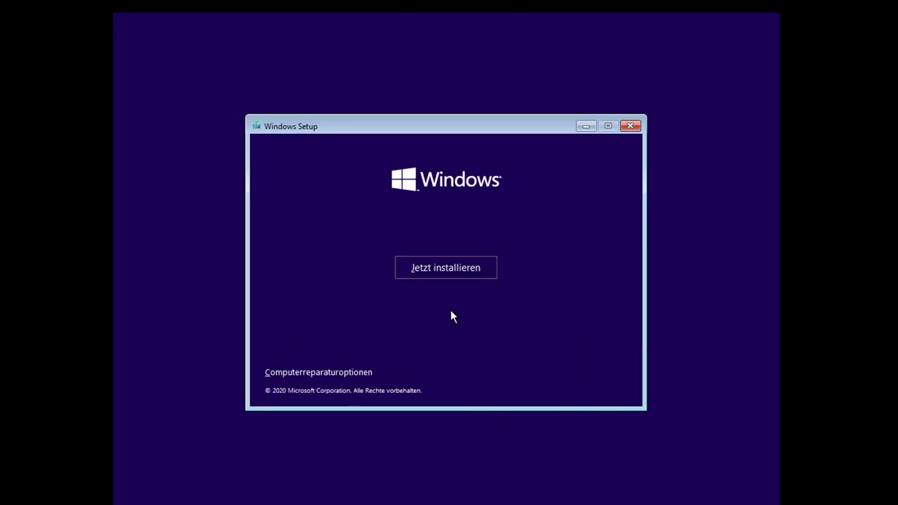
left_click(457, 275)
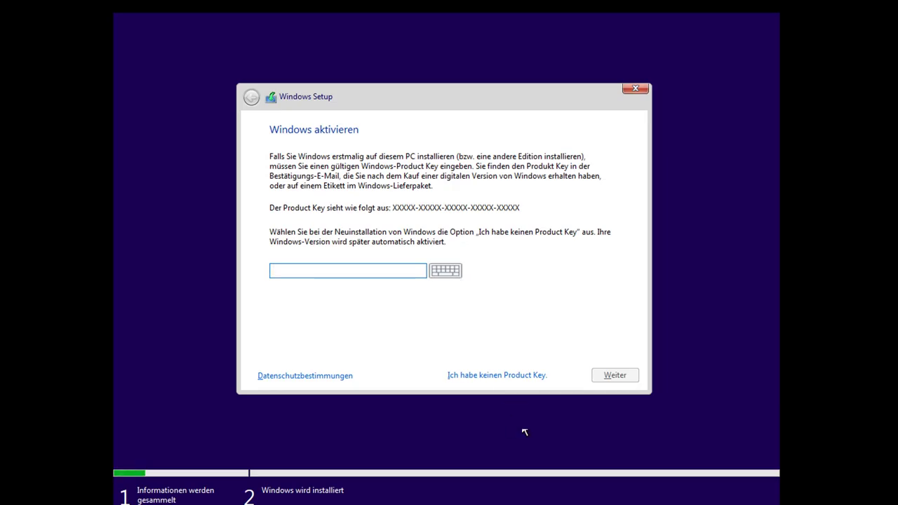
left_click(510, 377)
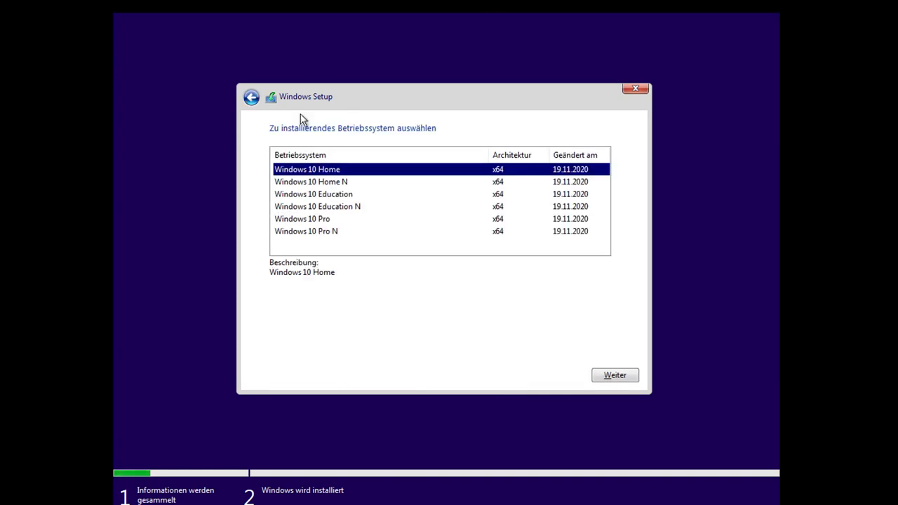
Choose Windows 10 Pro as the edition and accept the licence terms
left_click(304, 220)
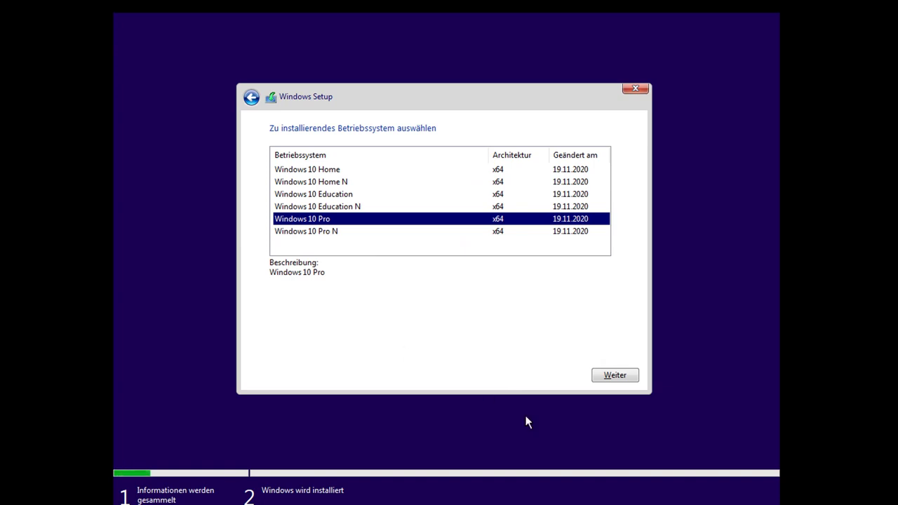
left_click(631, 380)
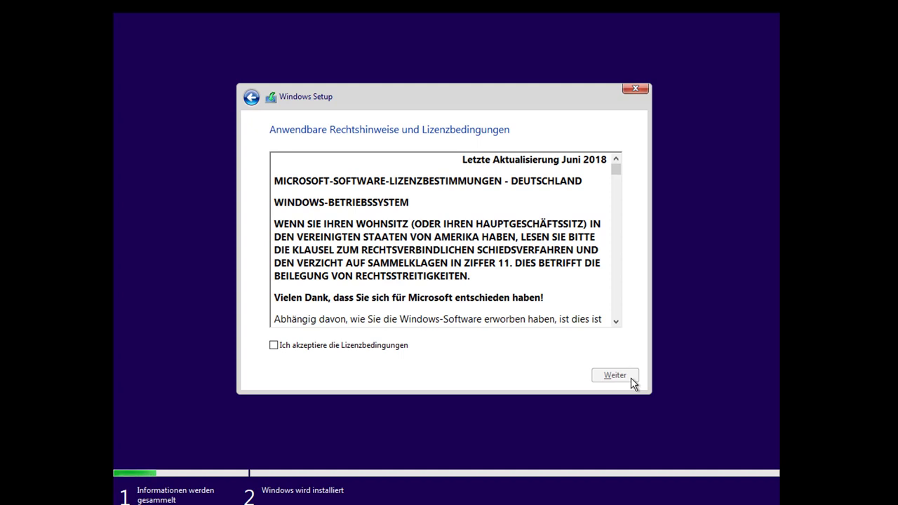
left_click(376, 345)
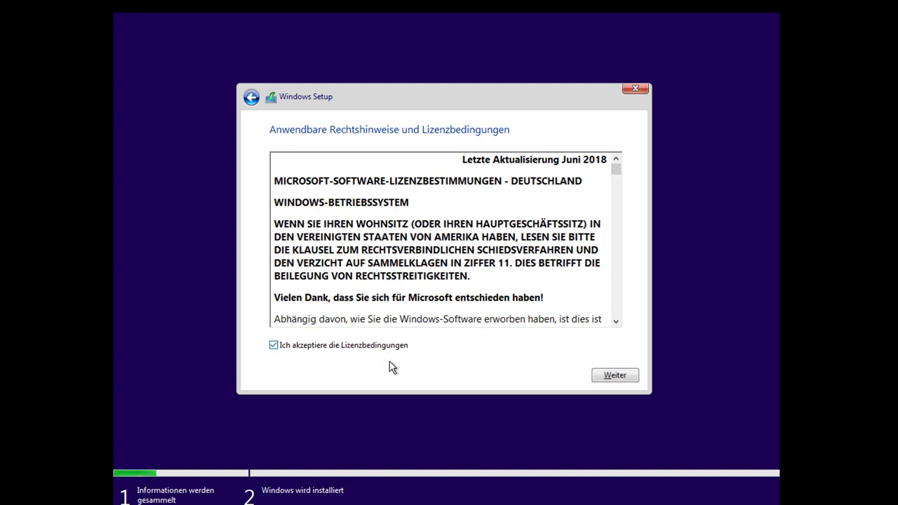
left_click(620, 379)
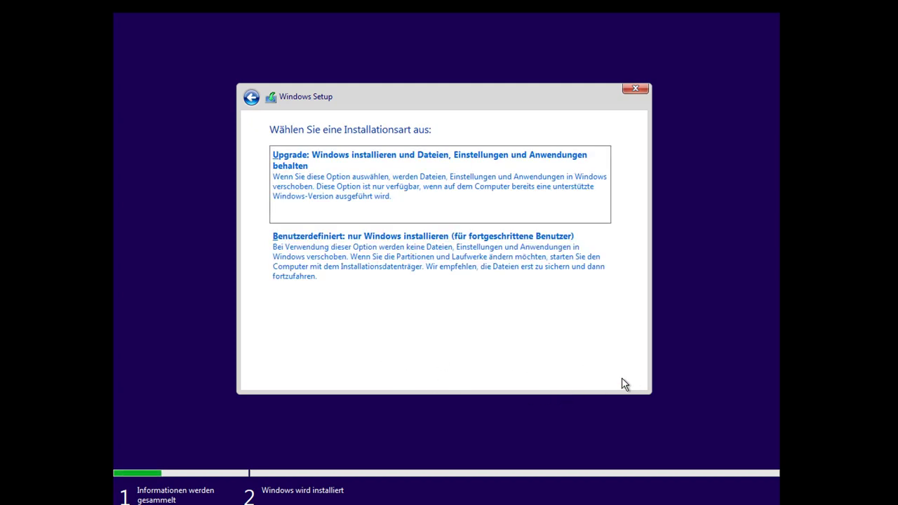
Run a custom installation of Windows on a new 51200 MB partition created from the unallocated drive space, and restart immediately
left_click(498, 272)
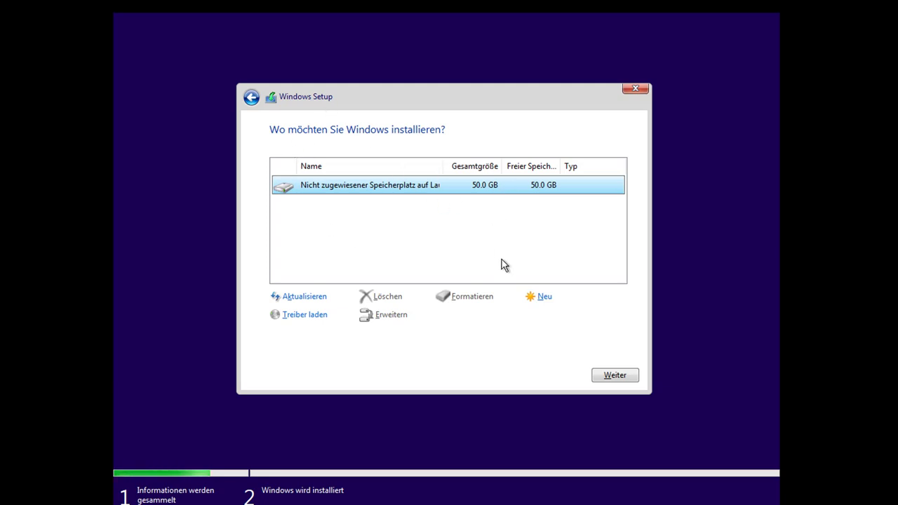
left_click(542, 300)
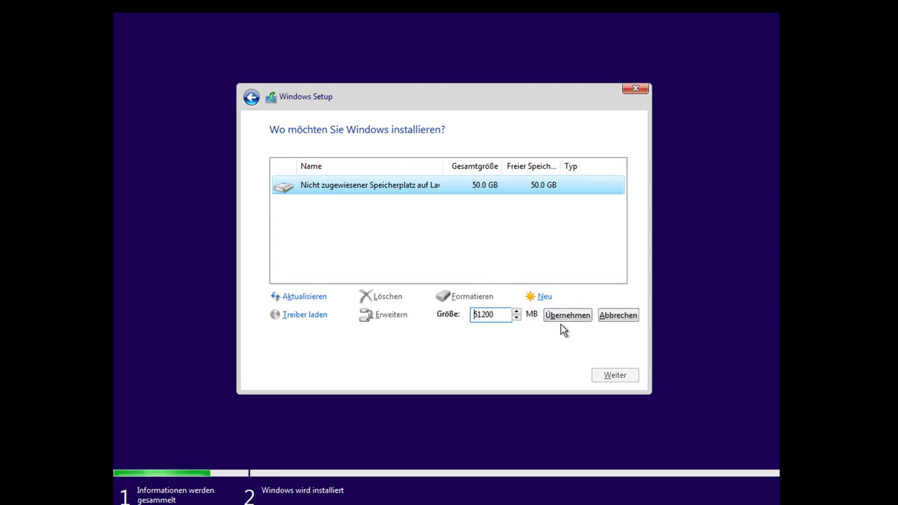
left_click(567, 315)
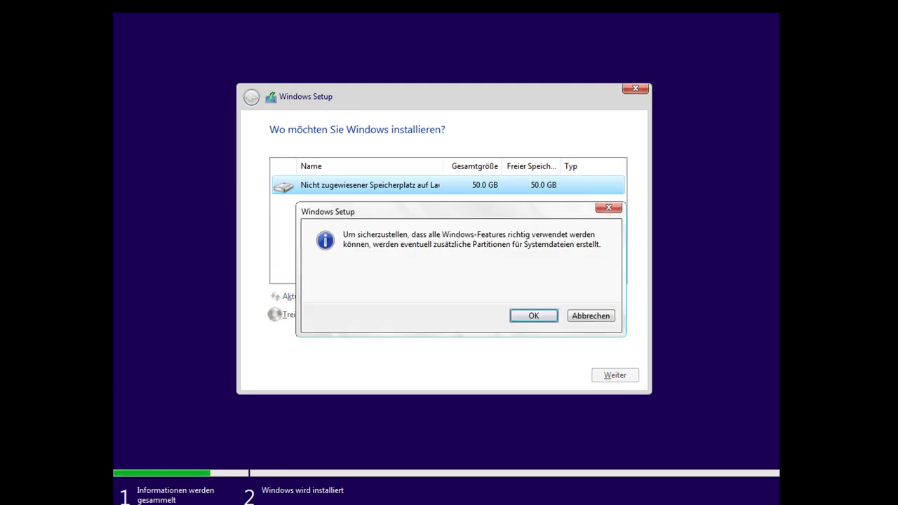
left_click(544, 318)
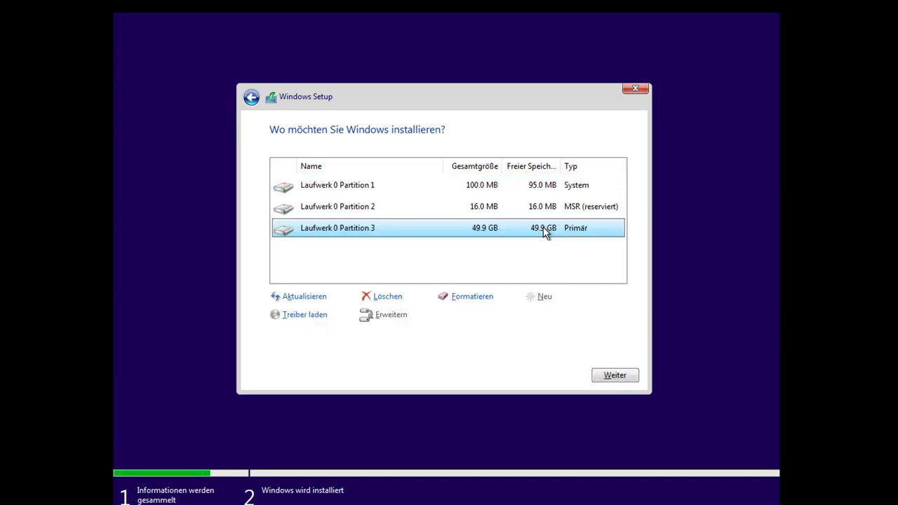
left_click(611, 373)
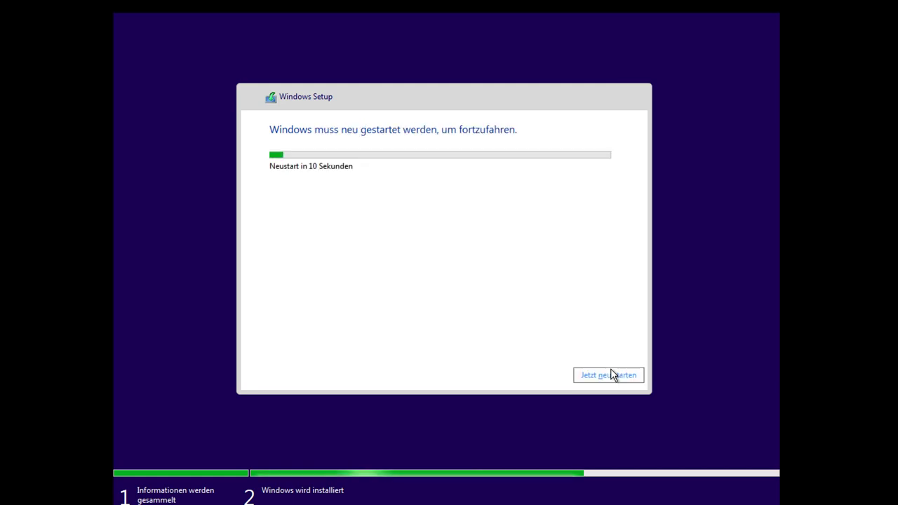
left_click(610, 372)
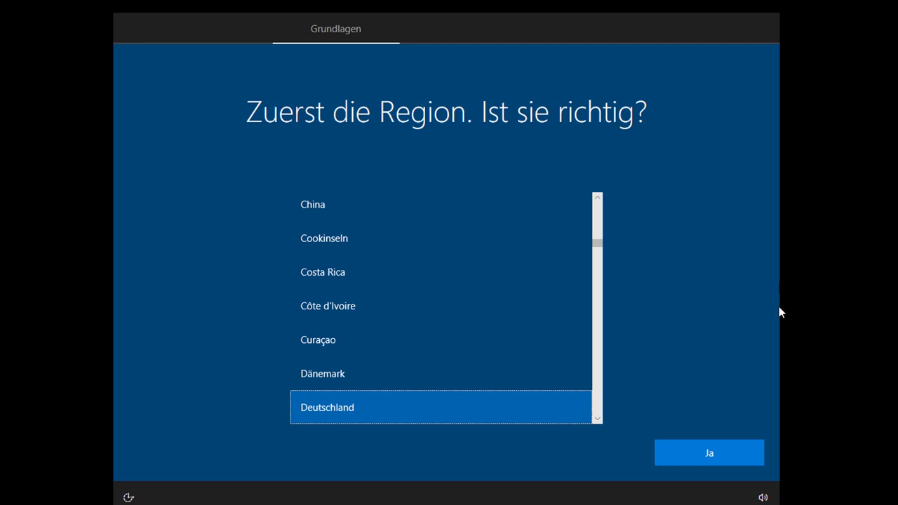
Confirm Deutschland as the region and Deutsch as the keyboard layout, skipping a second layout
left_click(713, 453)
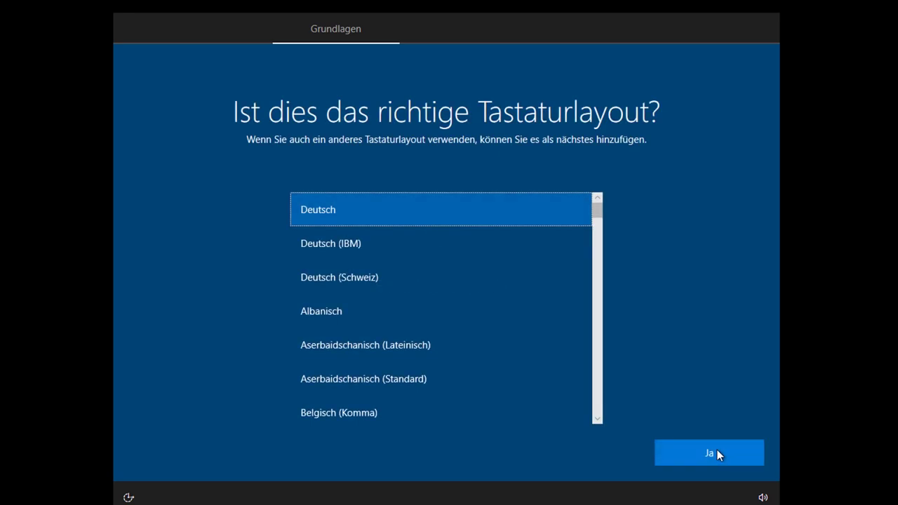
left_click(730, 460)
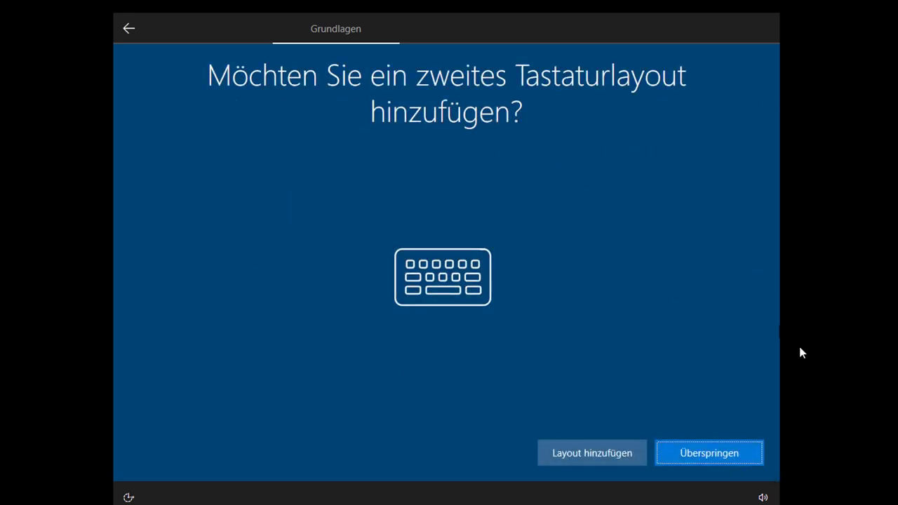
left_click(734, 452)
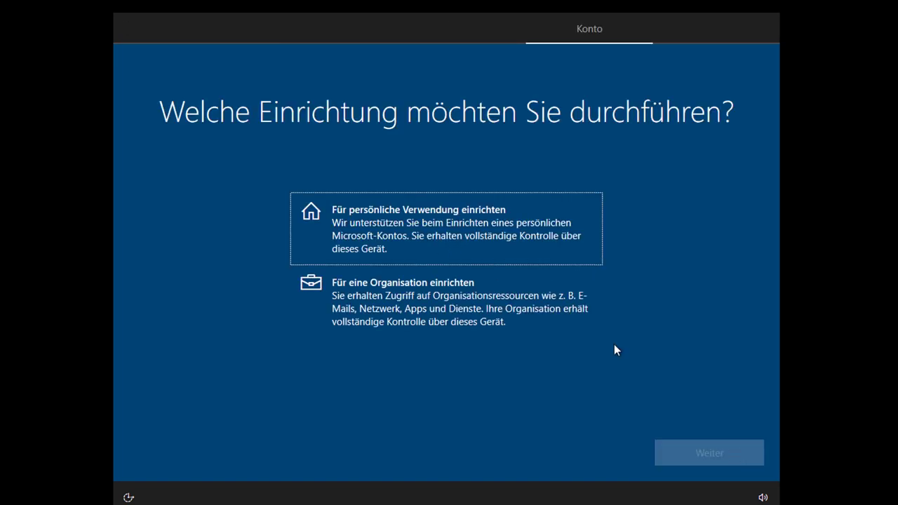
Set up the PC for personal use with an offline account and the limited experience
left_click(555, 227)
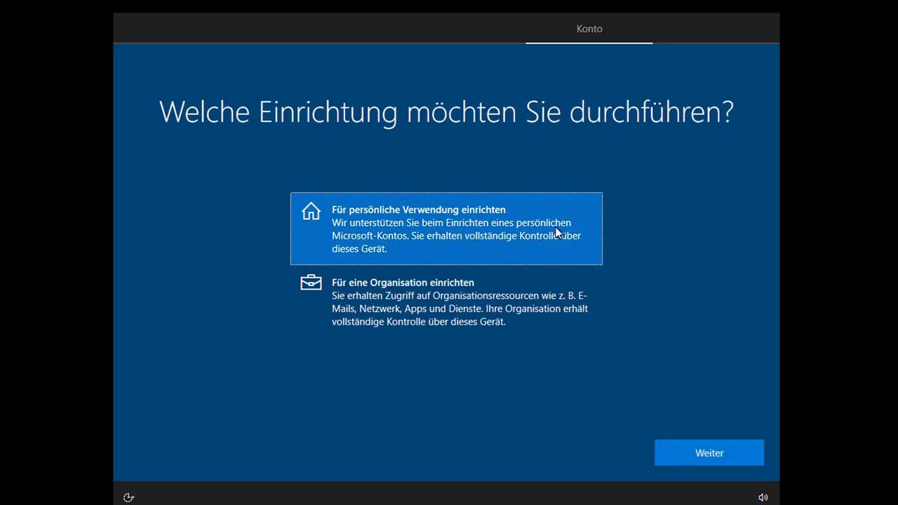
left_click(755, 449)
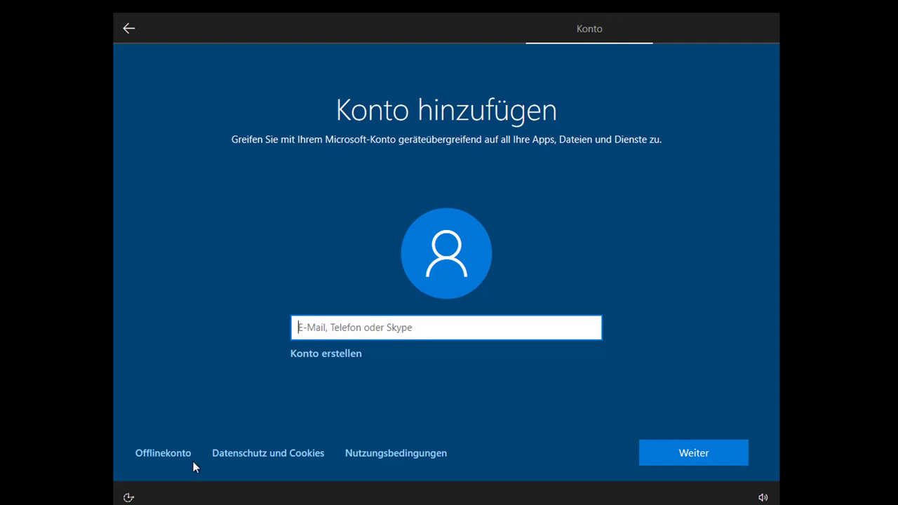
left_click(171, 452)
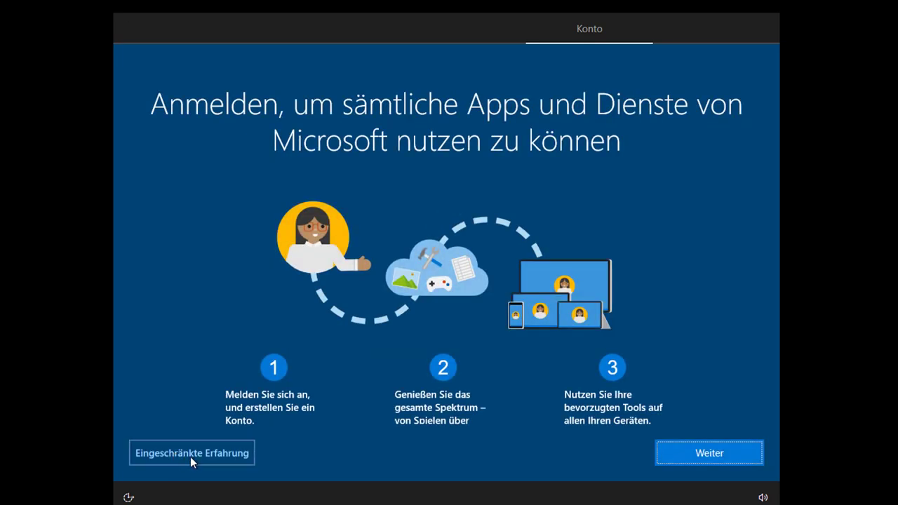
left_click(190, 456)
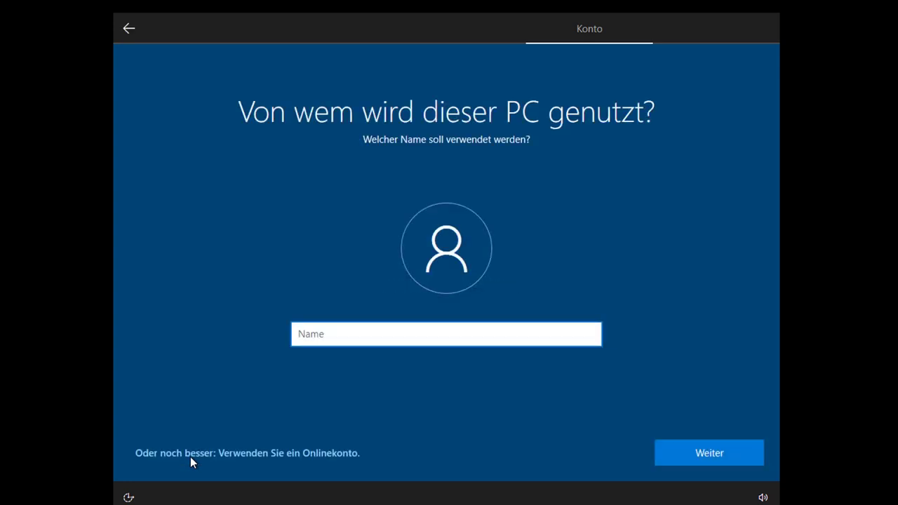
Name the local user account Usefulvid and leave its password blank
type("Usefulvid")
left_click(687, 448)
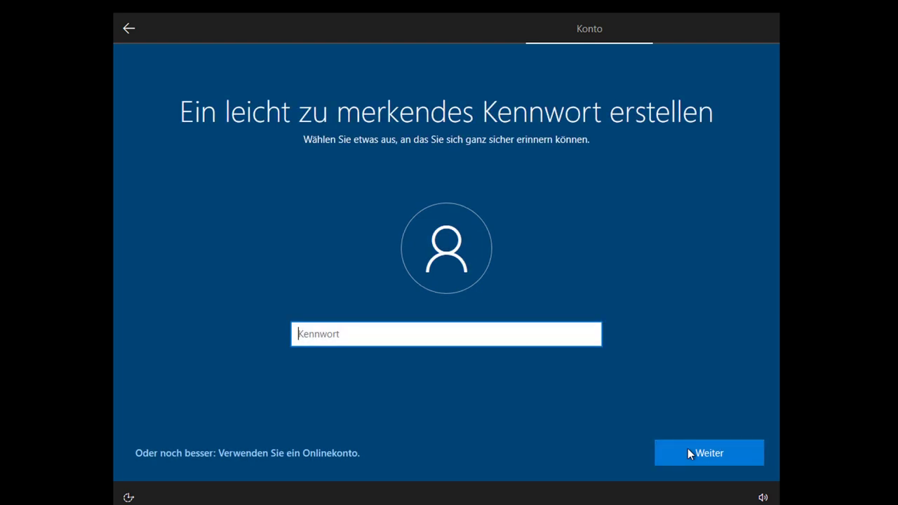
left_click(687, 449)
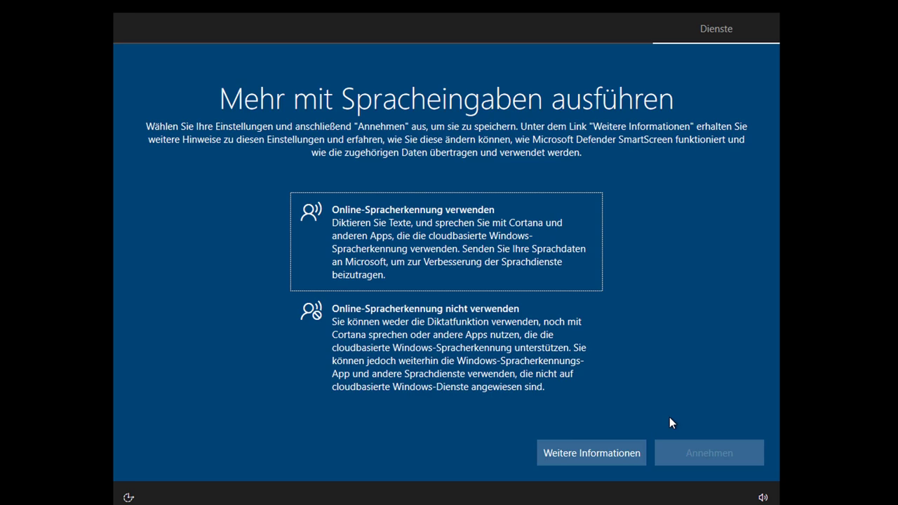
Decline online speech recognition, location access and the Find my device option in the privacy settings
left_click(532, 368)
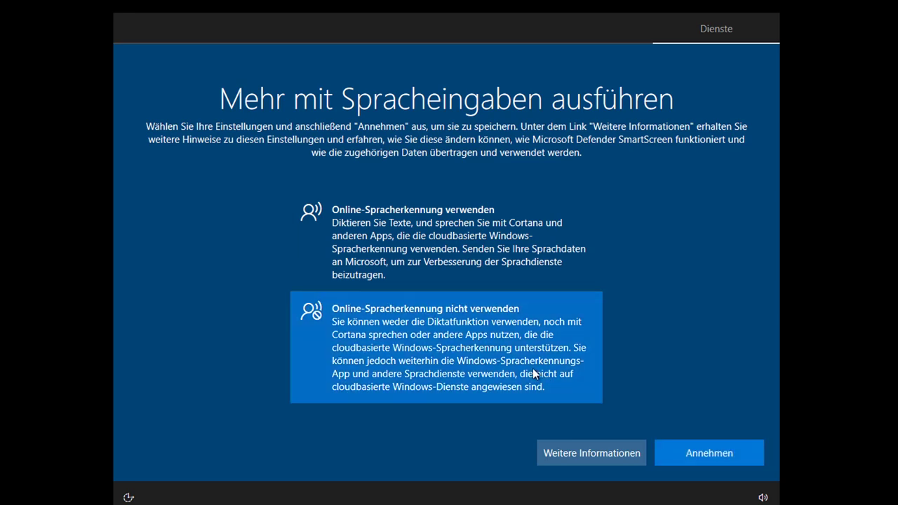
left_click(705, 451)
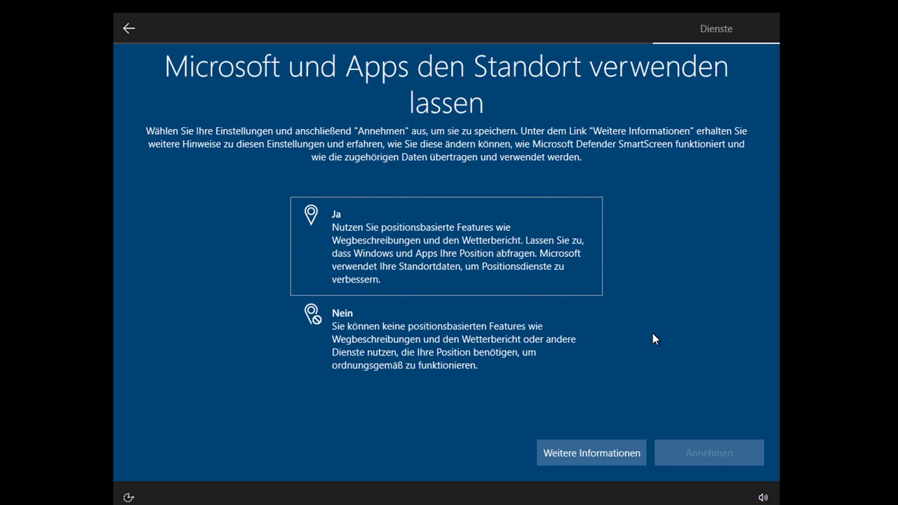
left_click(589, 350)
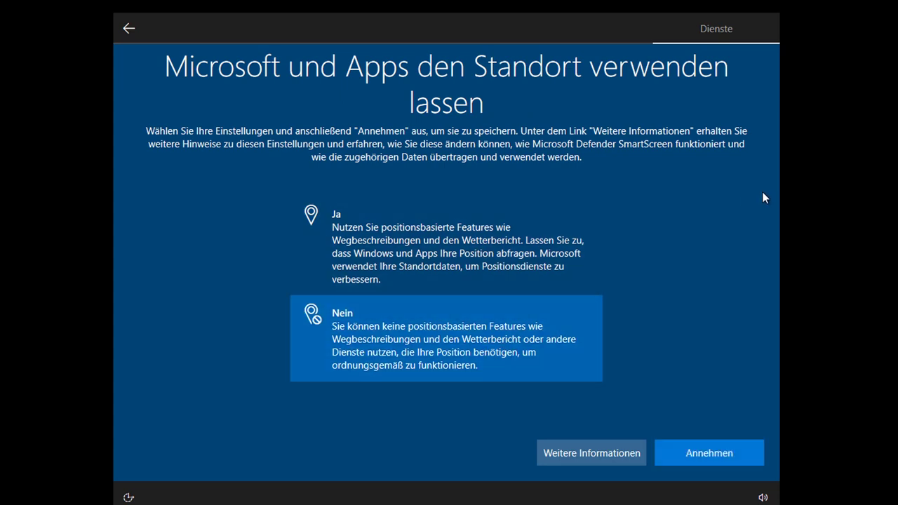
left_click(745, 452)
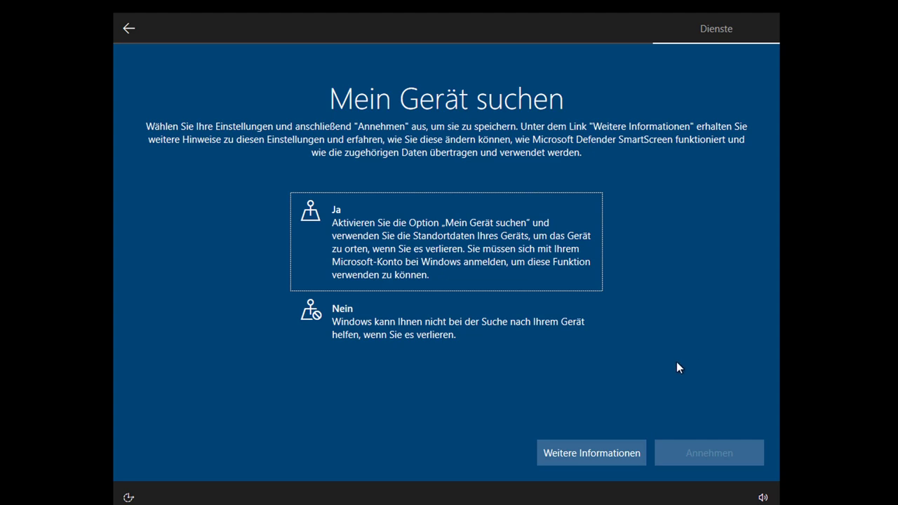
left_click(426, 335)
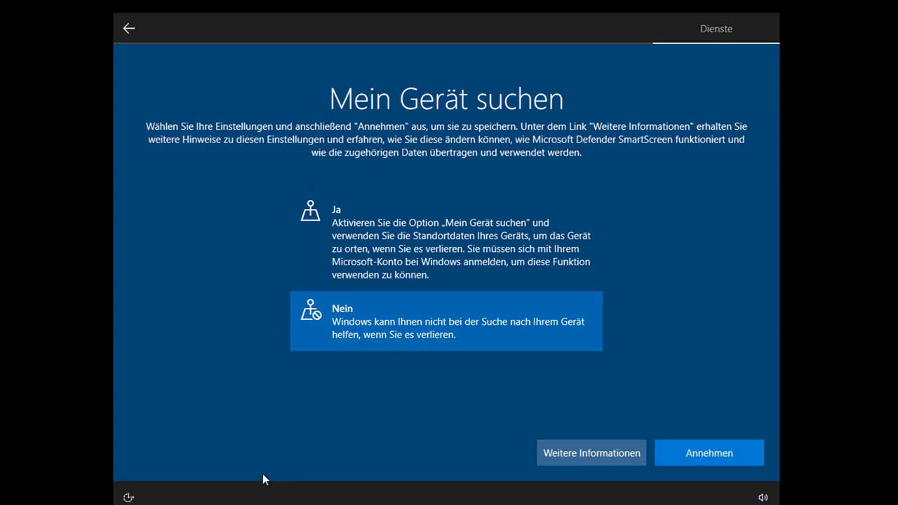
left_click(729, 445)
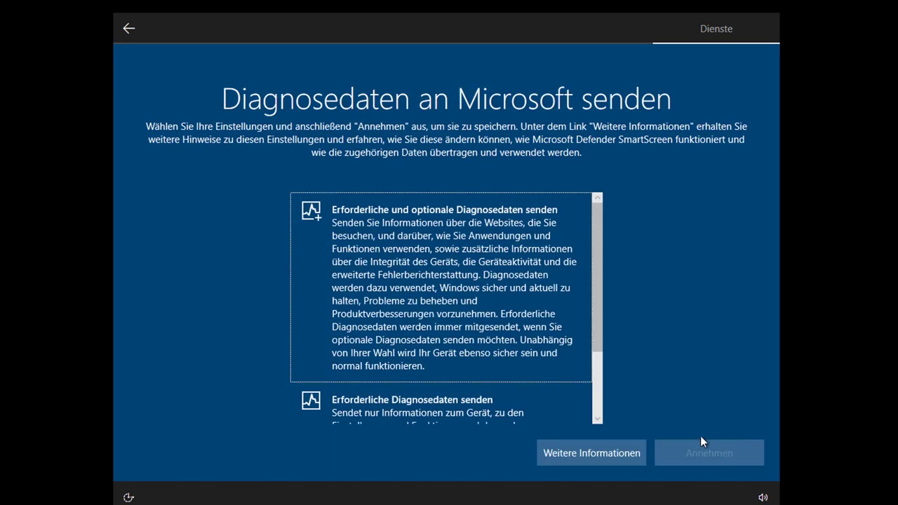
Read both diagnostic data options and accept sending only the required diagnostic data to Microsoft
scroll(475, 333, "down", 3)
left_click(475, 332)
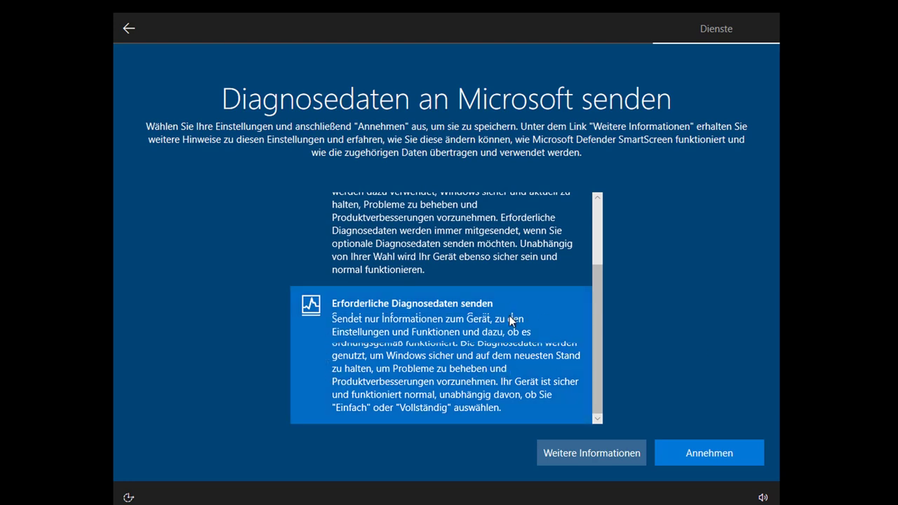
scroll(509, 315, "up", 2)
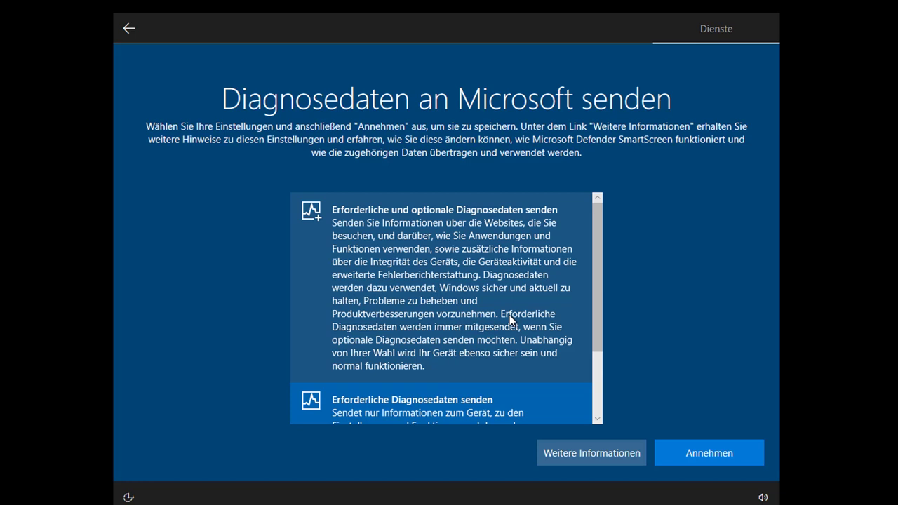
scroll(509, 315, "down", 3)
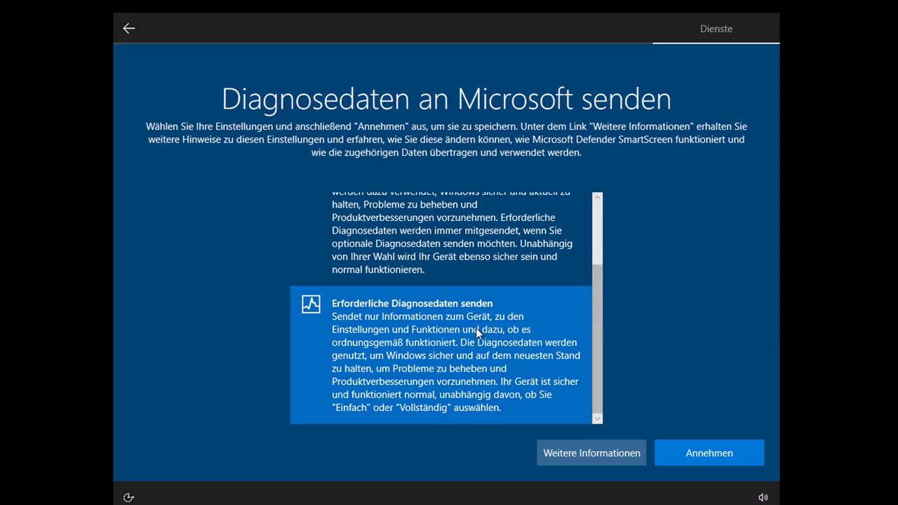
left_click_drag(599, 310, 599, 249)
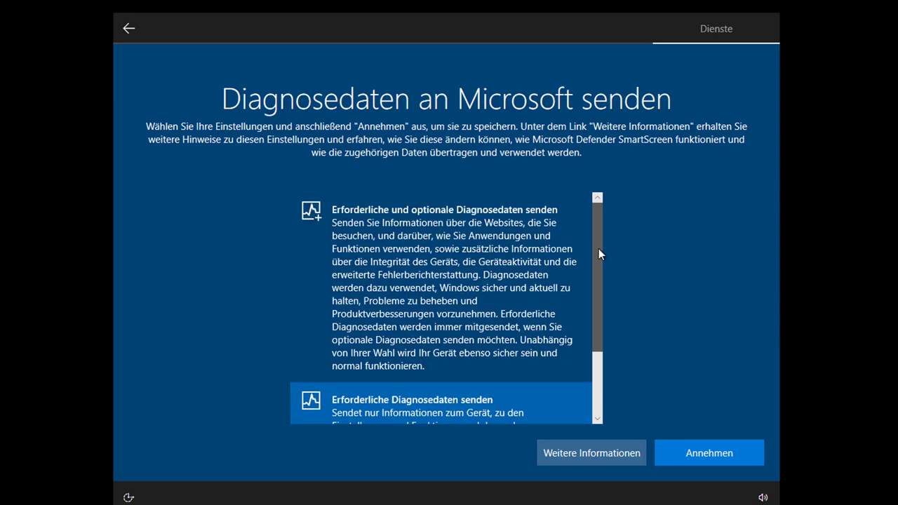
scroll(547, 333, "down", 3)
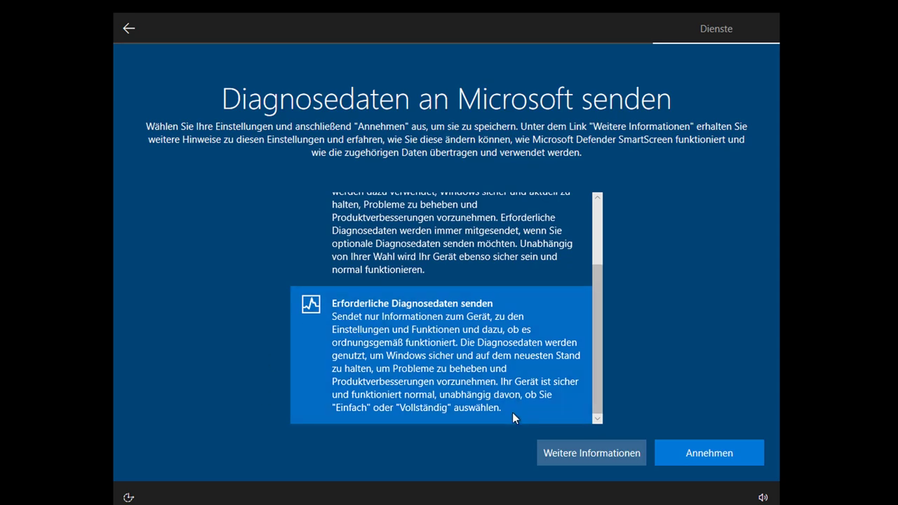
left_click(727, 448)
Decline inking and typing improvement, tailored experiences, the advertising ID and Cortana to finish the setup
left_click(431, 340)
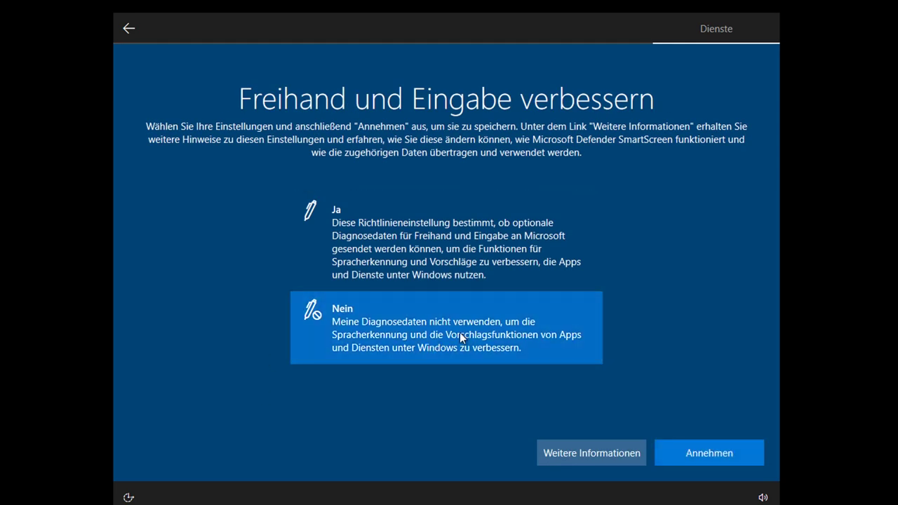
left_click(748, 453)
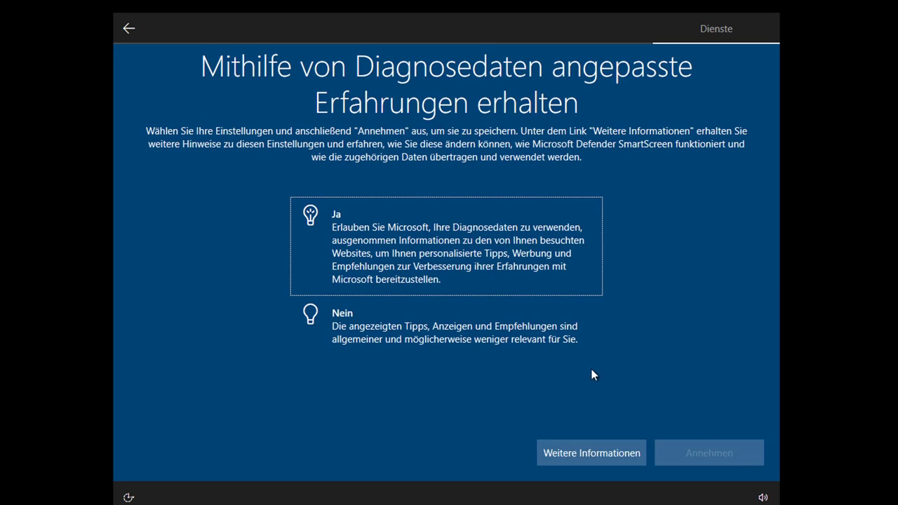
left_click(493, 337)
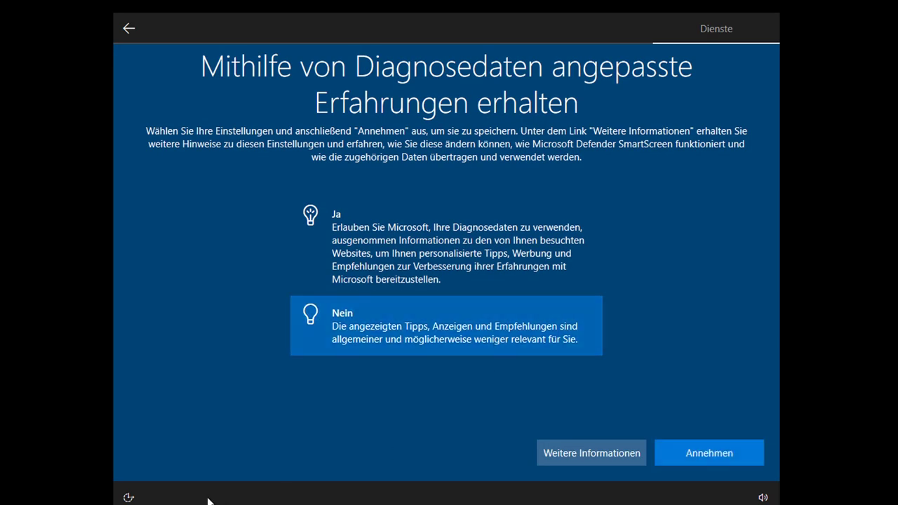
left_click(728, 462)
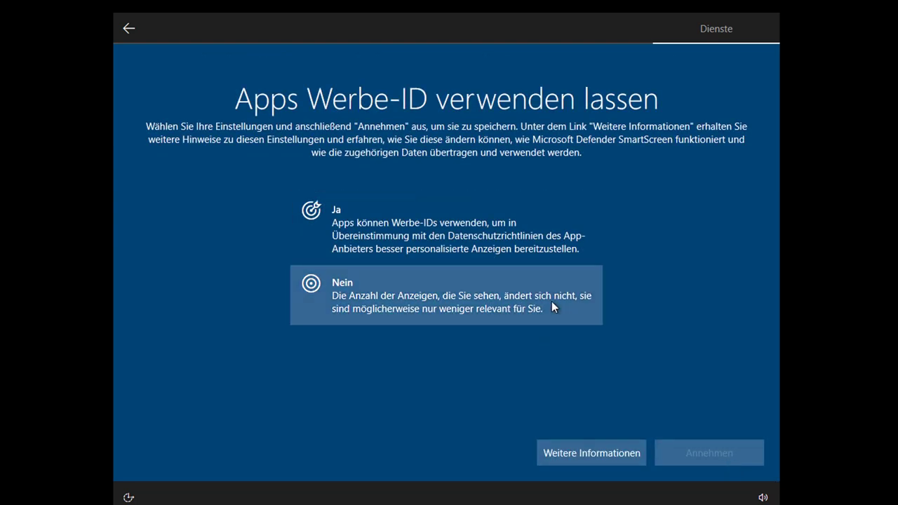
left_click(552, 302)
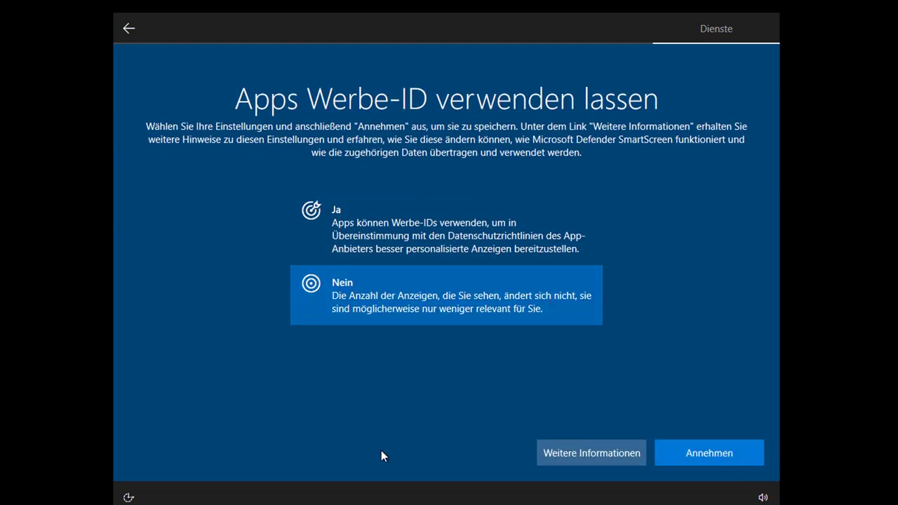
left_click(699, 452)
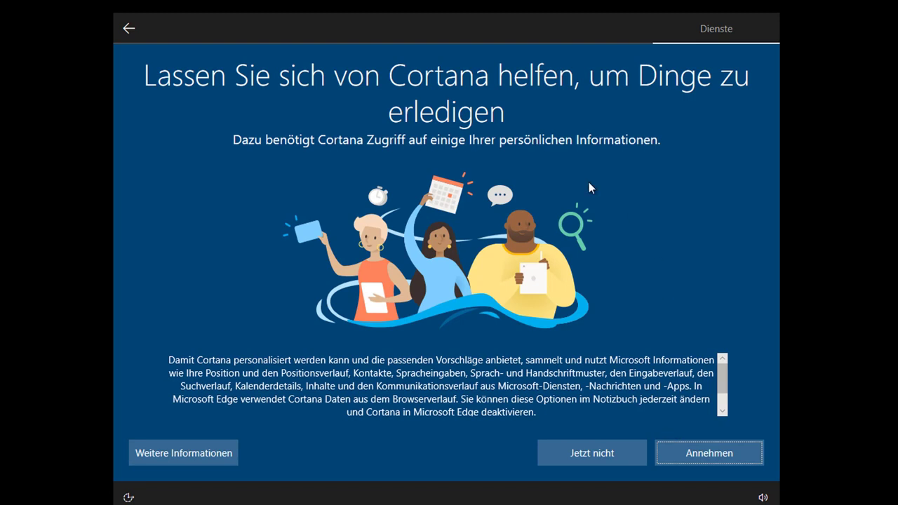
left_click(561, 461)
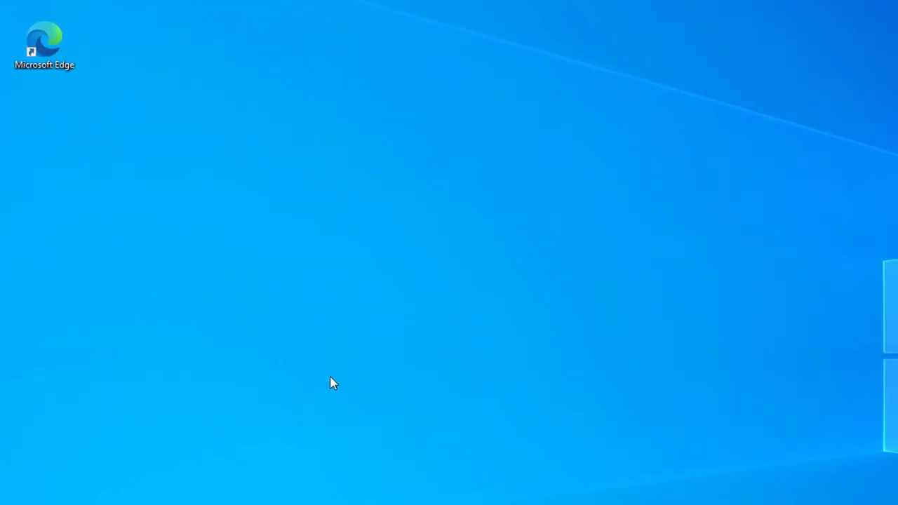
Look over the preinstalled apps in the Start menu and check Cortana on the fresh installation
left_click(3, 493)
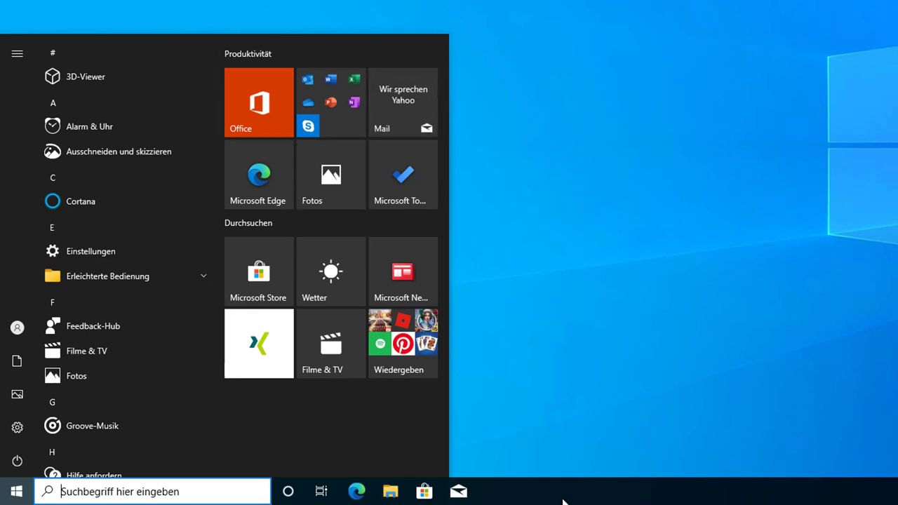
left_click(642, 383)
key("super")
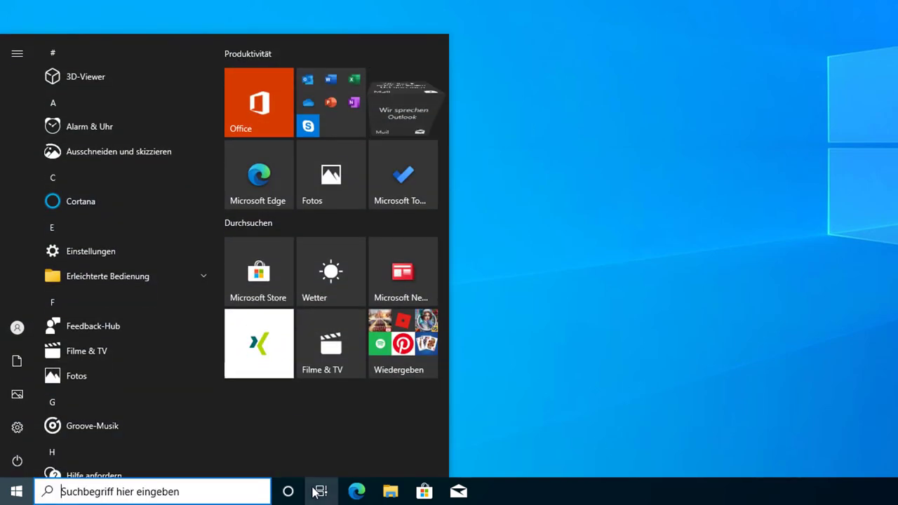
left_click(289, 493)
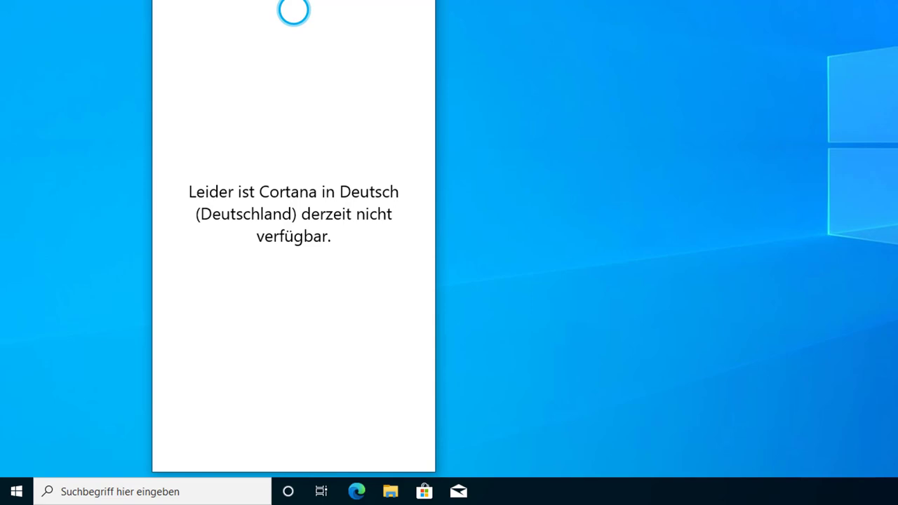
left_click(475, 133)
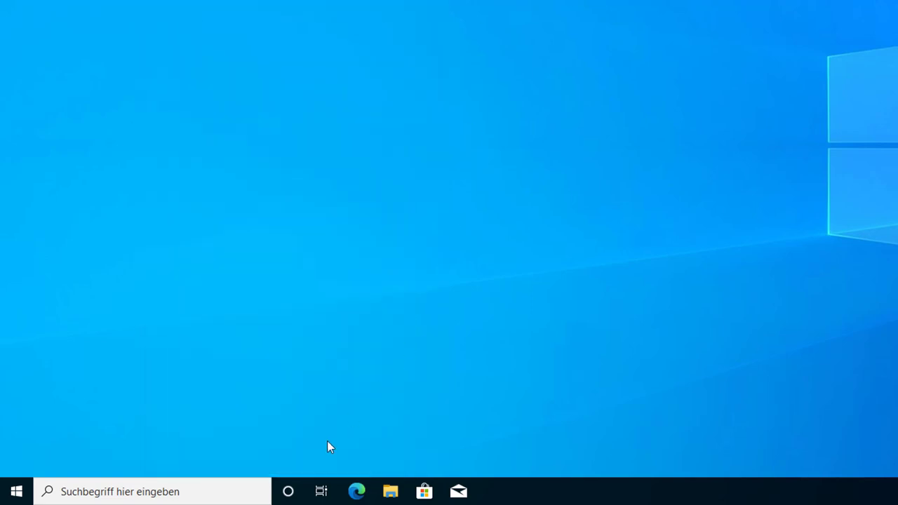
left_click(288, 491)
left_click(130, 2)
Open the clean folder on the ESD-USB (D:) drive in File Explorer
left_click(376, 488)
left_click(135, 293)
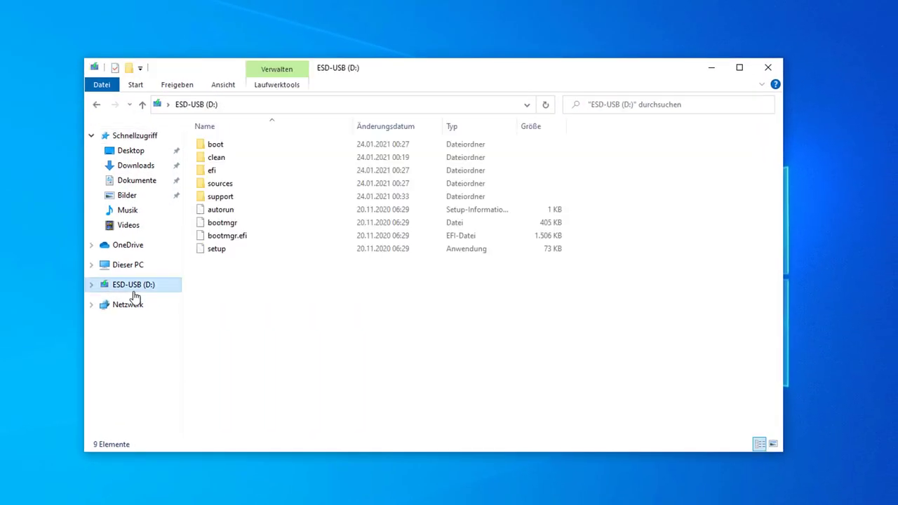
double_click(244, 158)
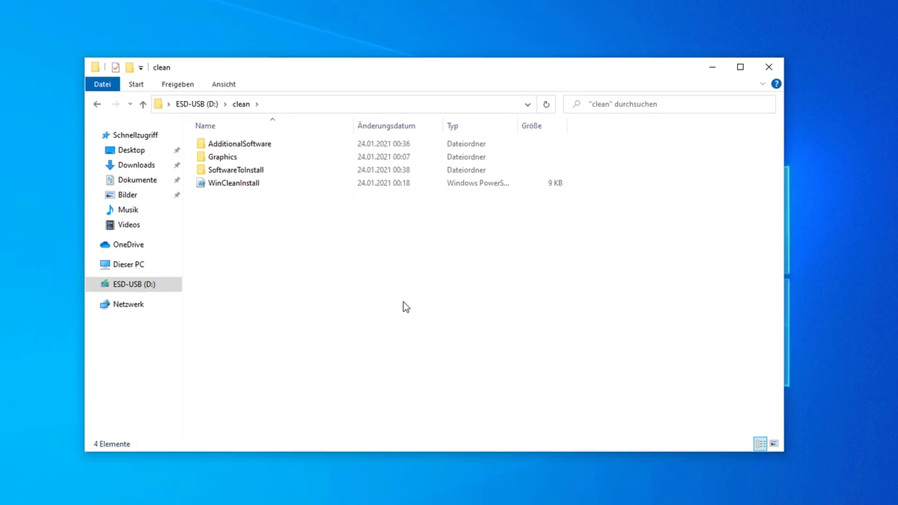
Start Windows PowerShell as administrator, allow it to make changes, and return to the clean folder window
key("super")
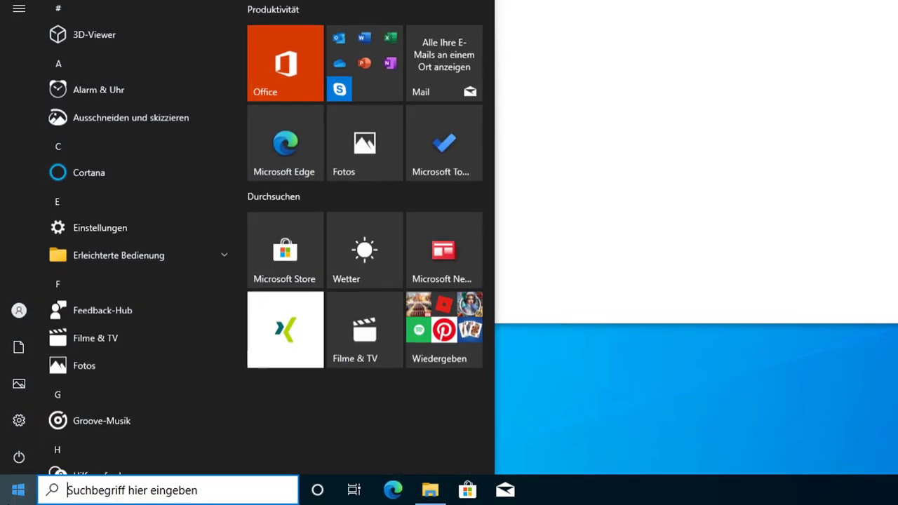
type("powershell")
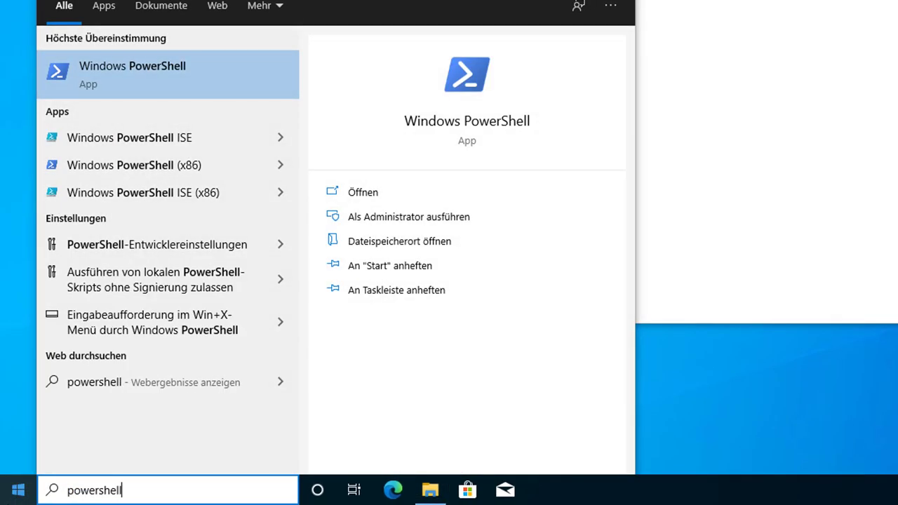
right_click(221, 80)
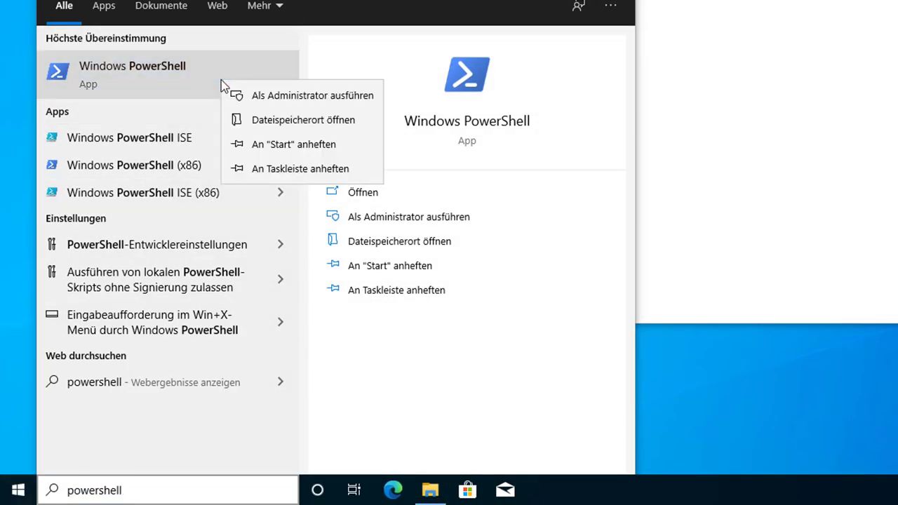
left_click(348, 98)
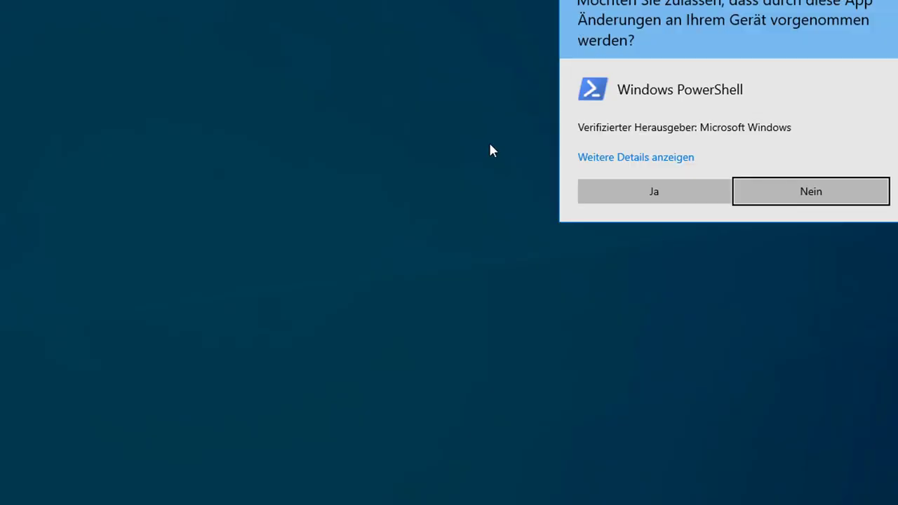
left_click(631, 191)
key("alt+Tab")
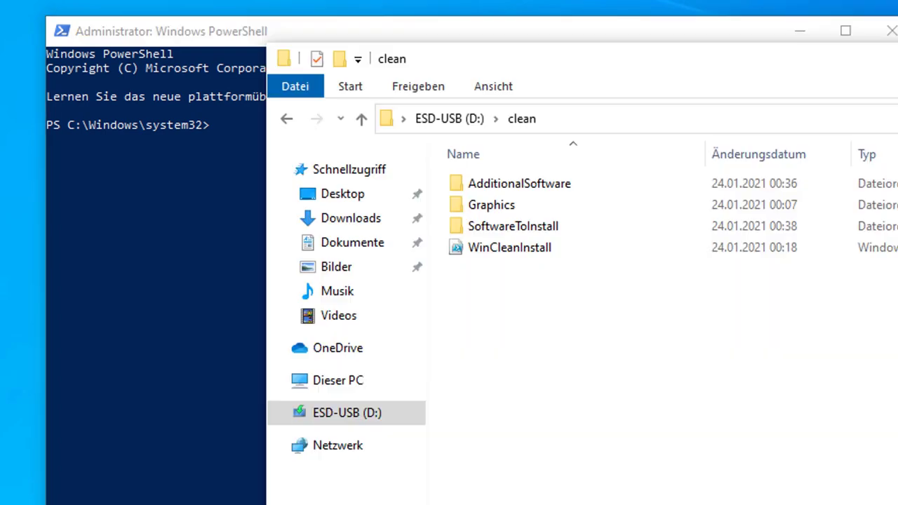
Change the PowerShell directory to D:\clean using the path copied from the folder window, and list its contents with dir
left_click(783, 120)
key("ctrl+c")
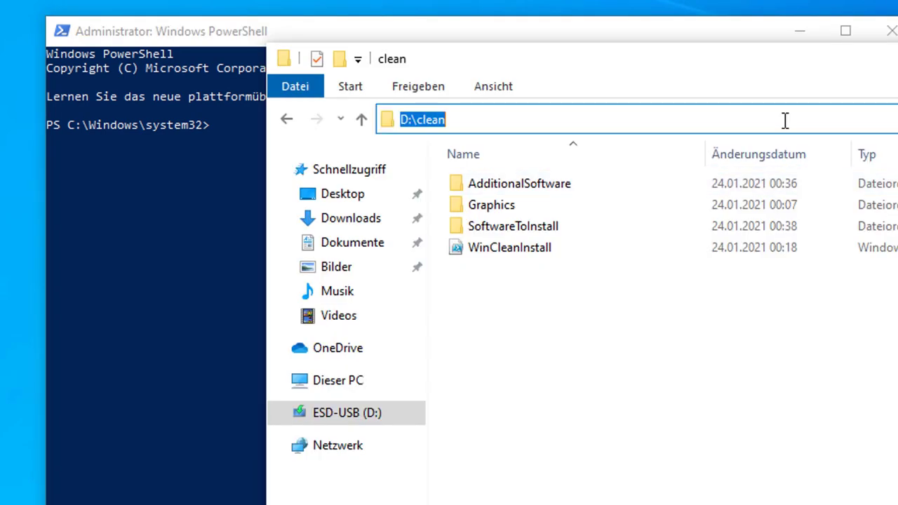
left_click(235, 223)
type("cd")
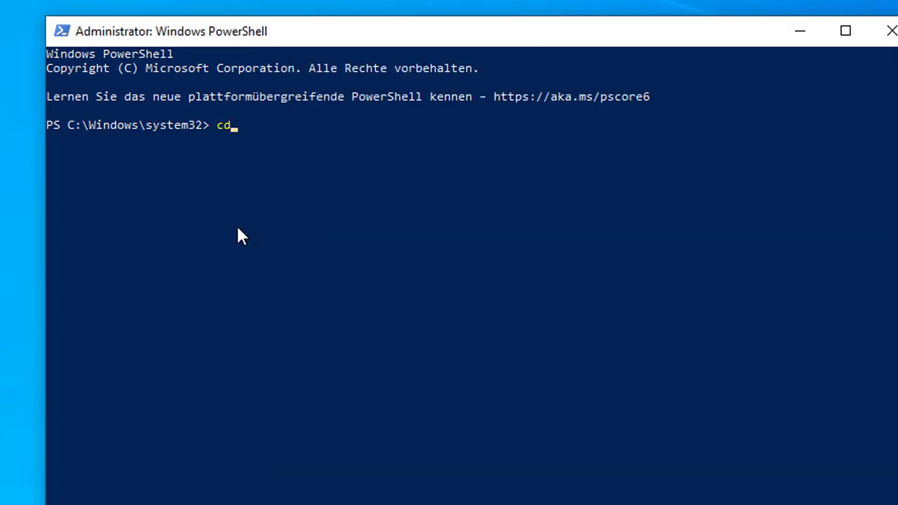
key("ctrl+v")
key("Return")
type("dir")
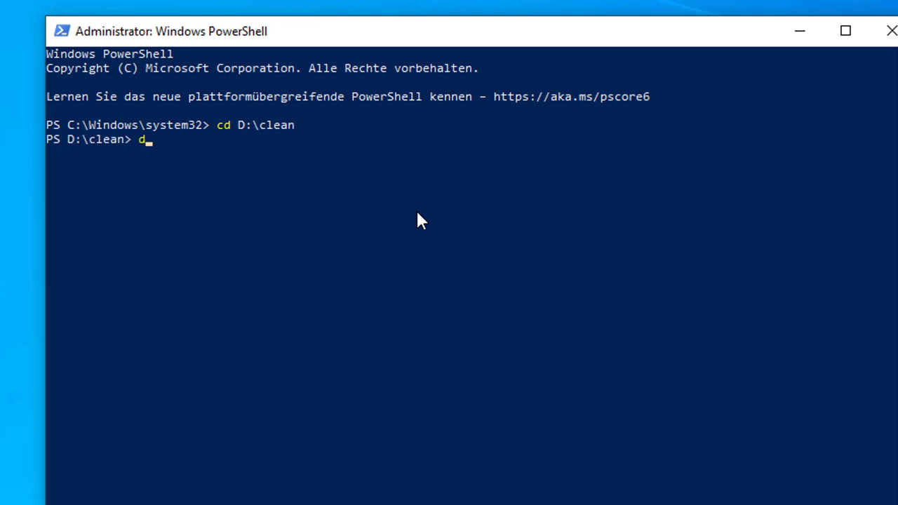
key("Return")
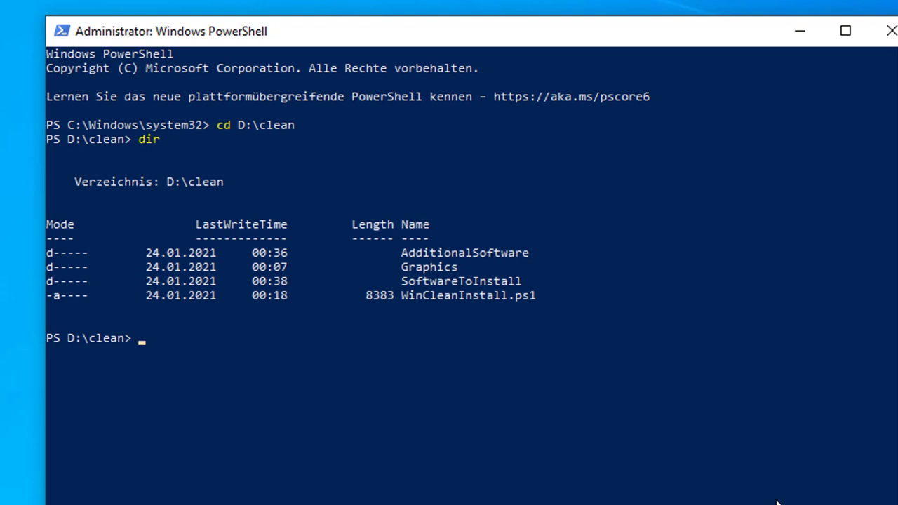
Try to run .\WinCleanInstall.ps1 from D:\clean in the administrator PowerShell
type("Wi")
key("BackSpace")
key("BackSpace")
type(".\\")
left_click_drag(401, 295, 506, 303)
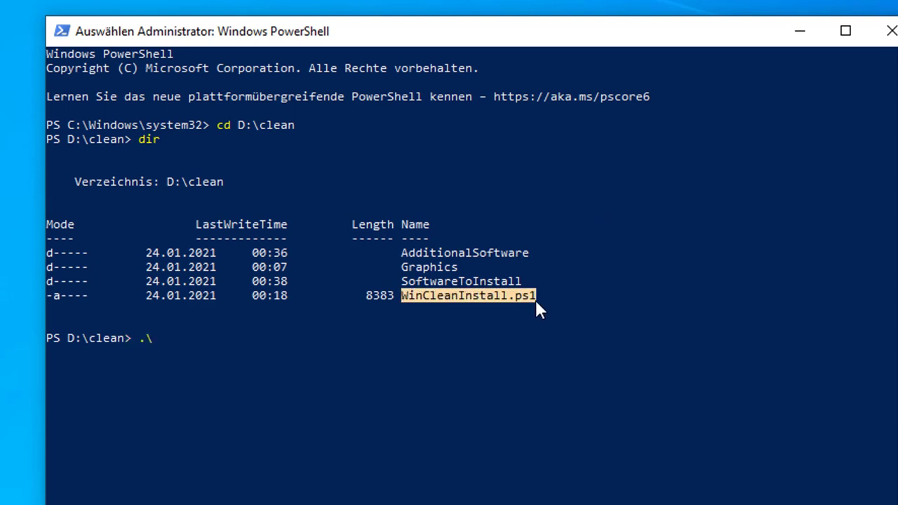
right_click(478, 320)
right_click(478, 320)
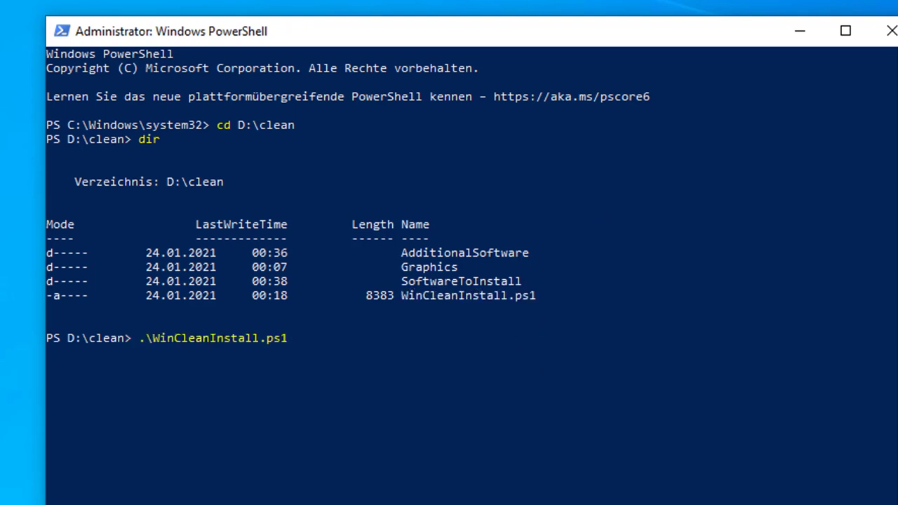
key("Return")
key("alt+Tab")
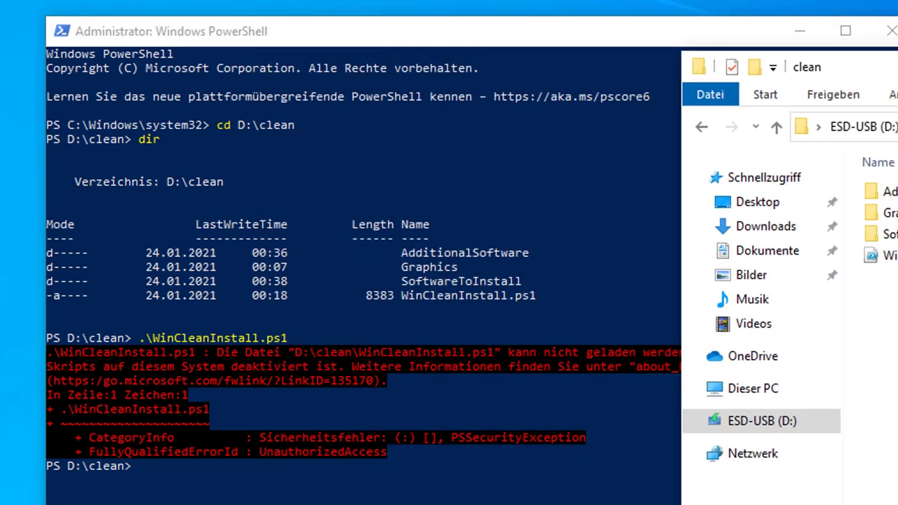
left_click(409, 470)
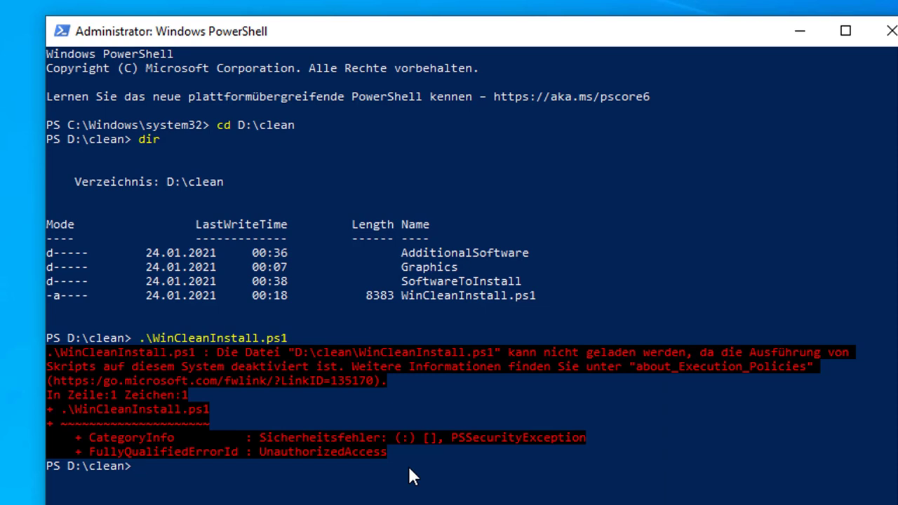
Query the current script execution policy with Get-ExecutionPolicy
type("Get-Exe")
key("Tab")
type("c")
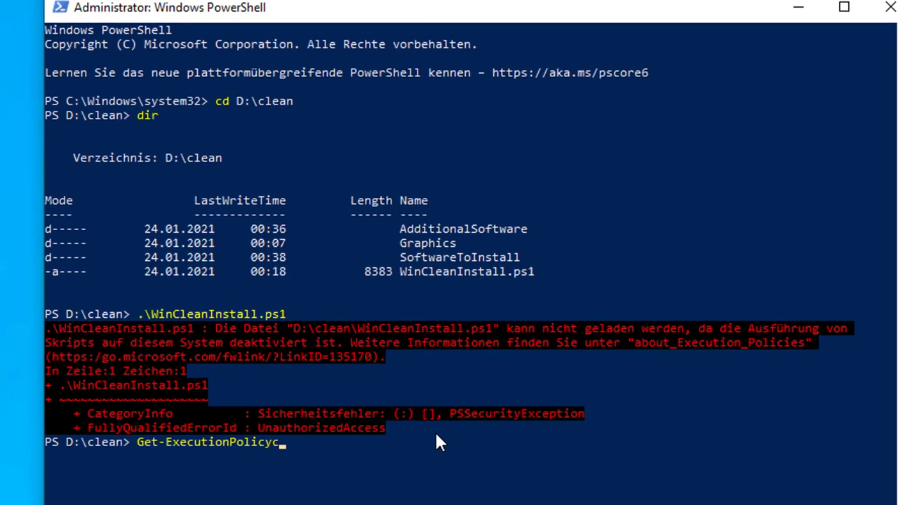
key("Return")
key("Up")
key("BackSpace")
key("Return")
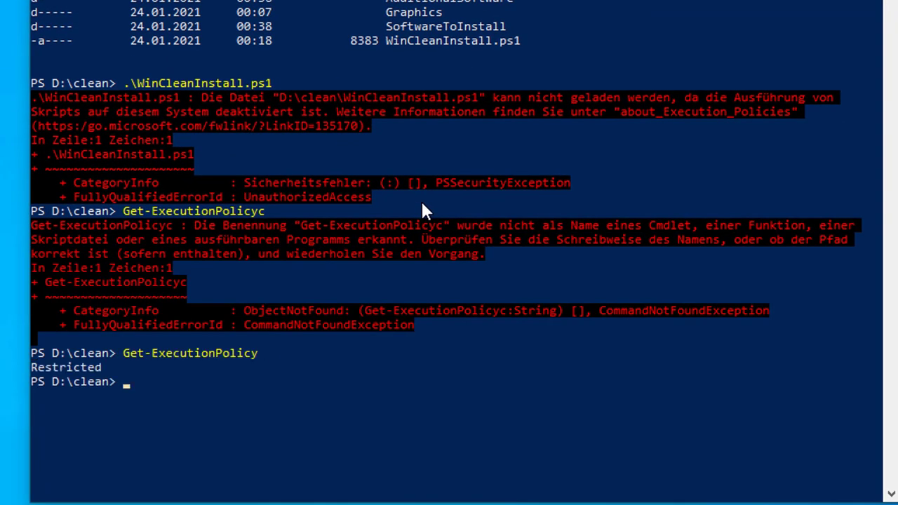
left_click_drag(31, 367, 61, 367)
left_click(318, 367)
type("set Exe")
key("Tab")
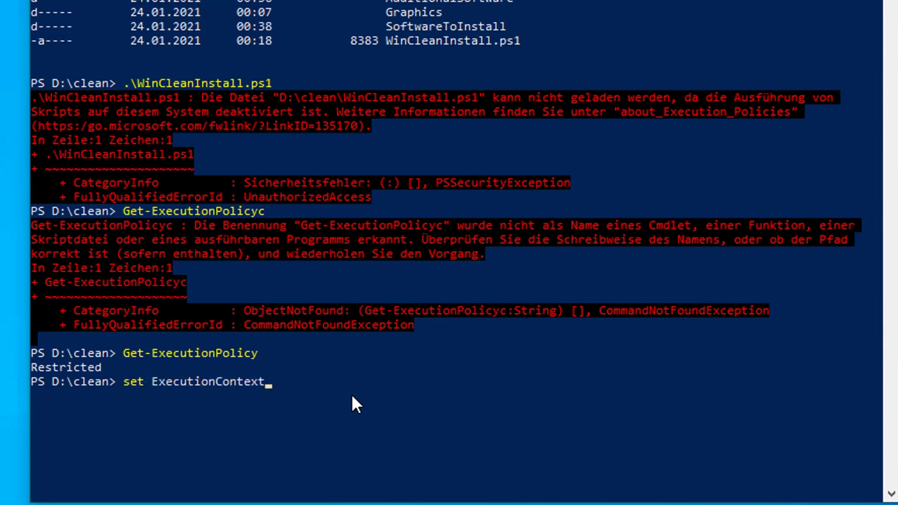
key("BackSpace")
key("BackSpace")
key("BackSpace")
key("BackSpace")
key("BackSpace")
key("BackSpace")
key("BackSpace")
key("BackSpace")
type("nPo")
key("BackSpace")
key("BackSpace")
key("BackSpace")
key("BackSpace")
key("BackSpace")
key("BackSpace")
key("BackSpace")
key("BackSpace")
key("BackSpace")
key("BackSpace")
key("BackSpace")
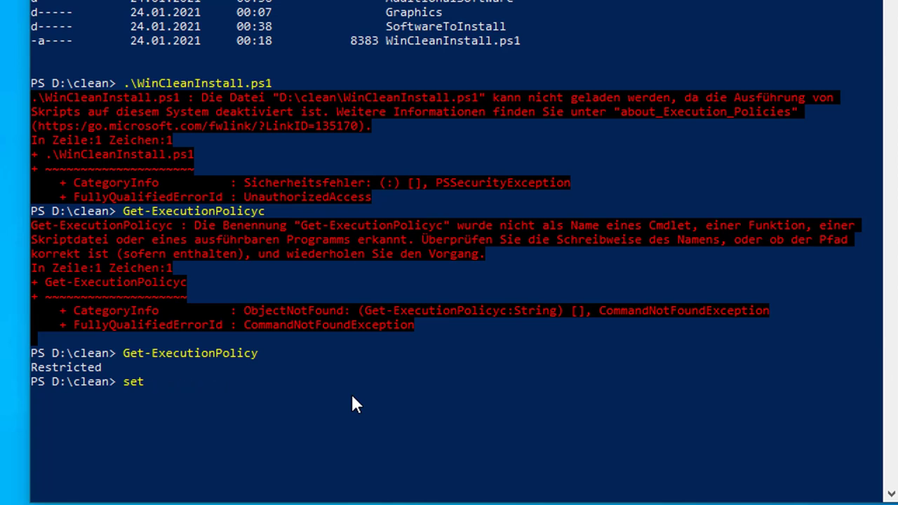
Run Set-ExecutionPolicy Unrestricted and confirm the policy change with J
key("BackSpace")
type("-e")
key("Tab")
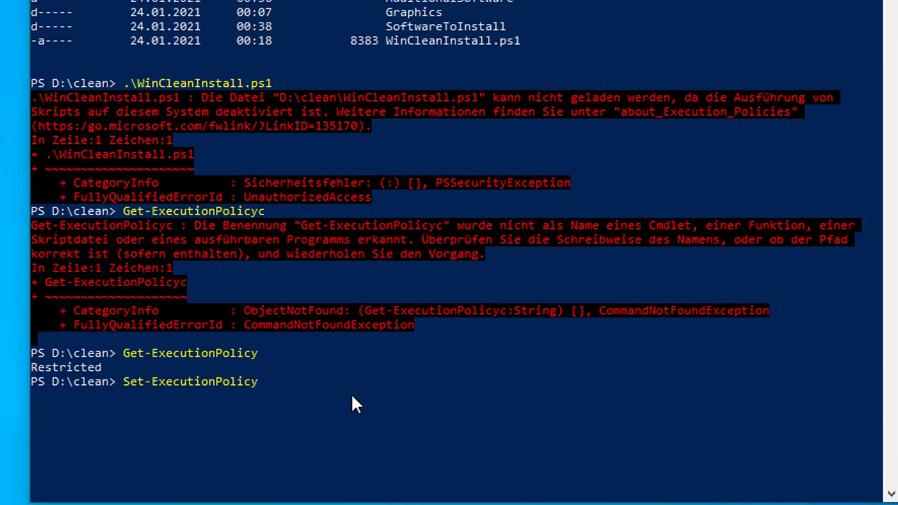
type("unres")
key("Tab")
key("Return")
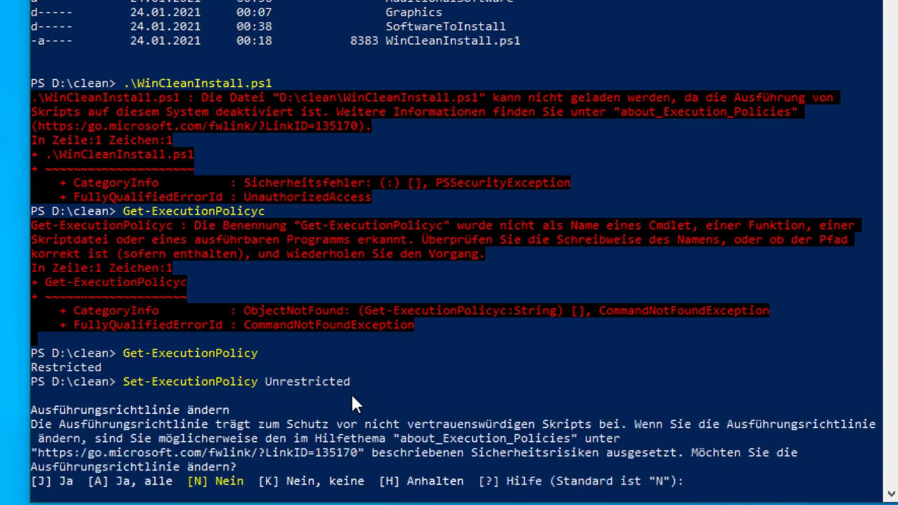
type("A")
key("BackSpace")
type("J")
key("Return")
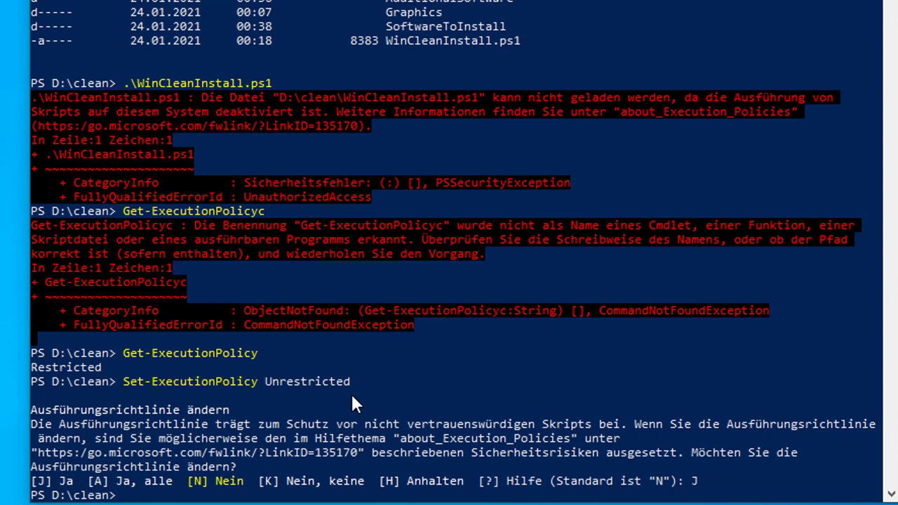
Run .\WinCleanInstall.ps1 again, minimise PowerShell and move the WinCleanInstall window clear of the Explorer window
type("Get-ExecutionPolicy Unrestricted")
key("Up")
key("Up")
key("Up")
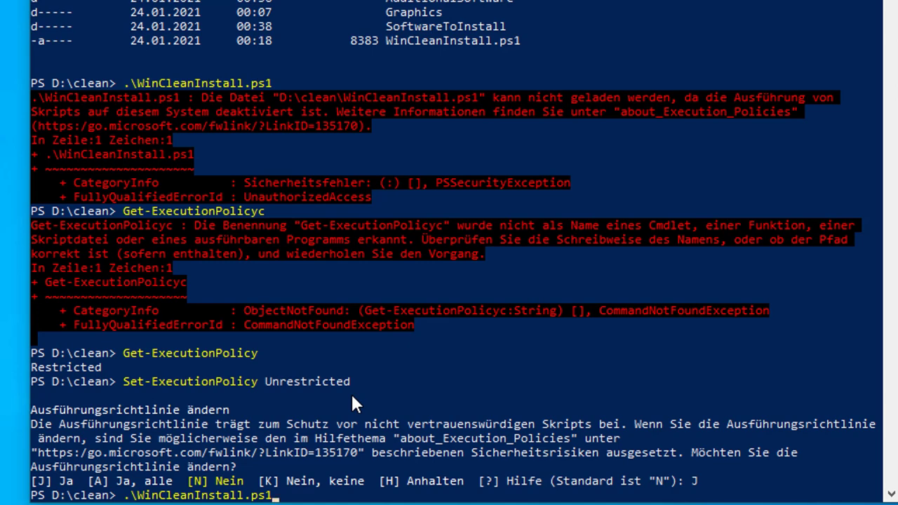
key("Return")
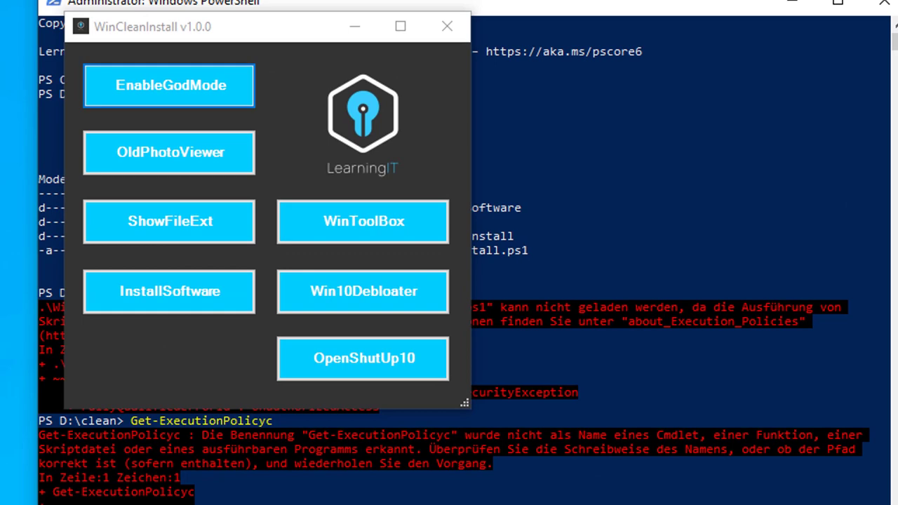
left_click(792, 1)
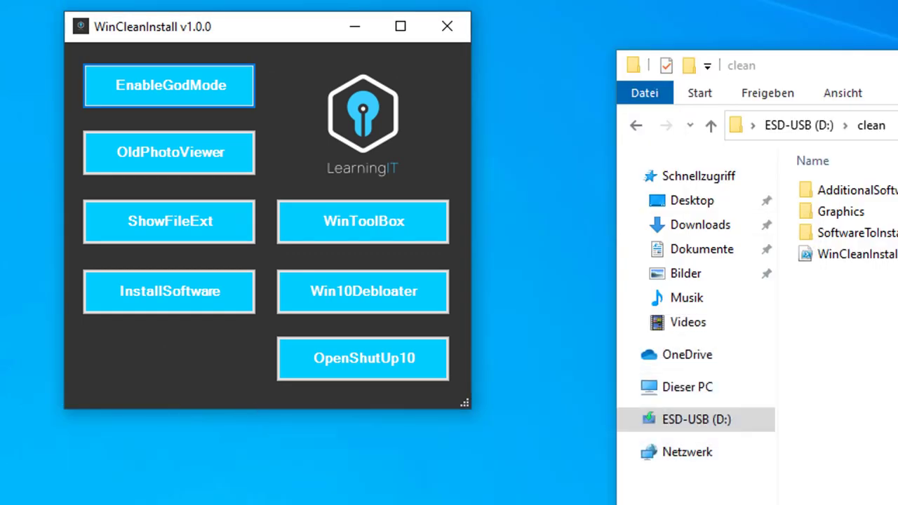
left_click_drag(278, 36, 469, 16)
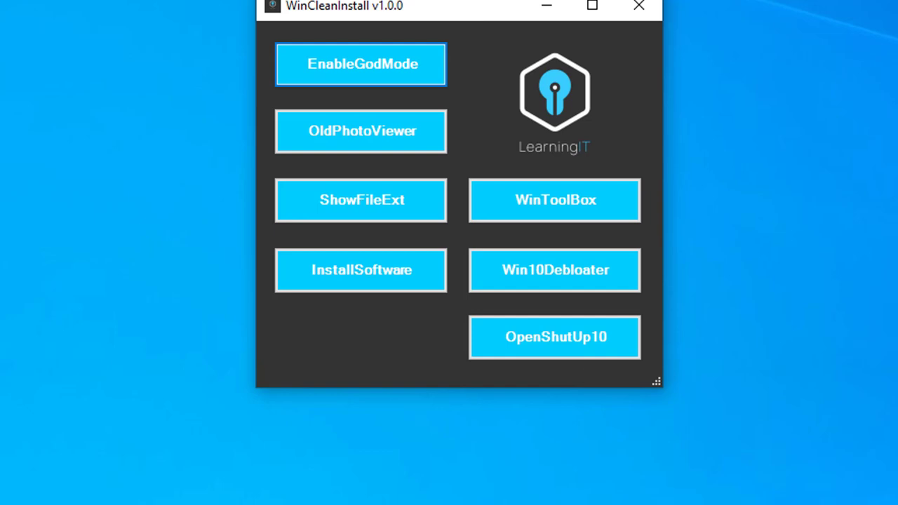
Open the WinCleanInstall script from the clean folder for editing and look through its button definitions and functions
key("alt+Tab")
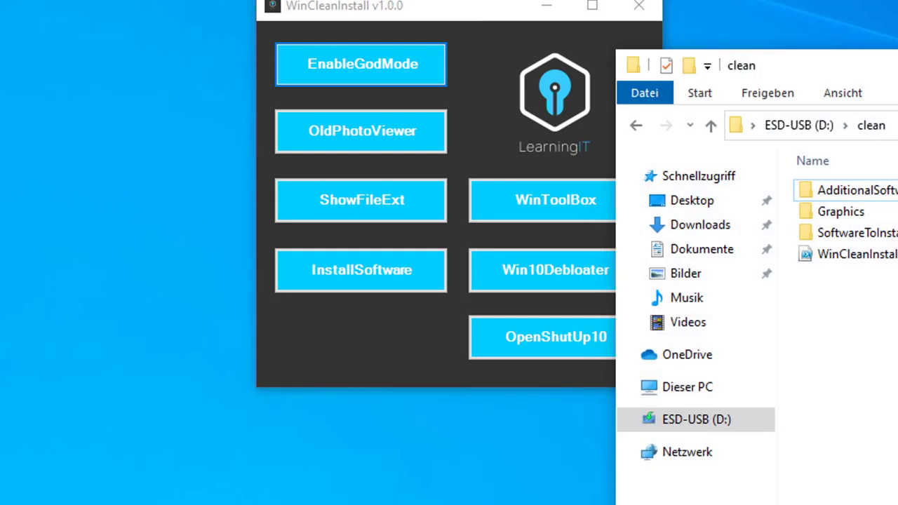
right_click(859, 260)
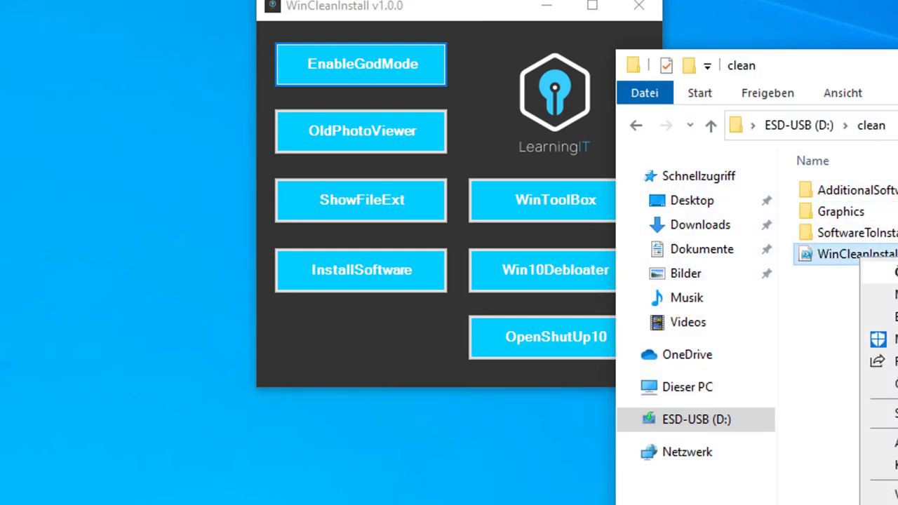
left_click(887, 294)
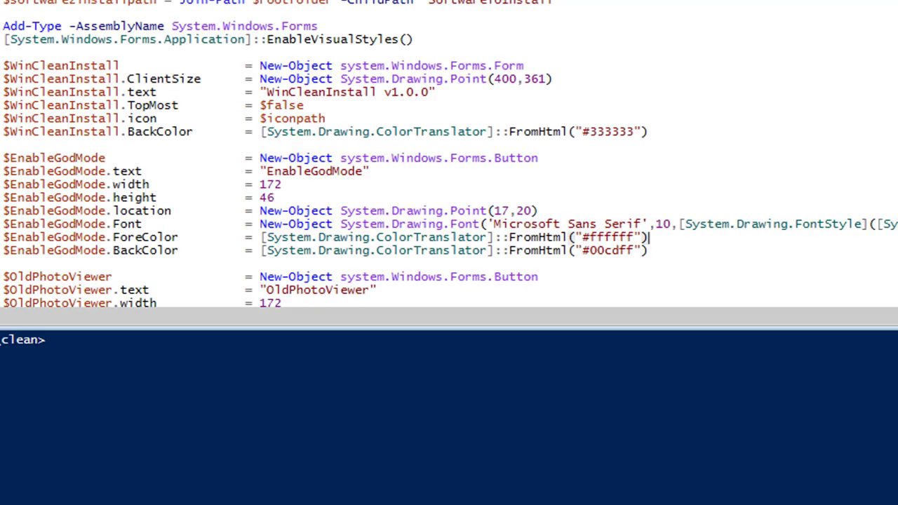
scroll(449, 154, "down", 20)
scroll(448, 154, "down", 20)
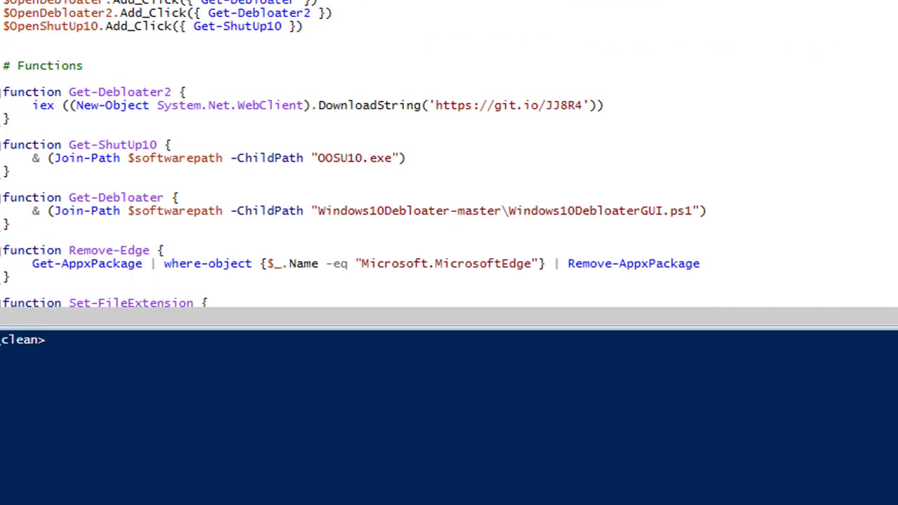
scroll(449, 155, "up", 20)
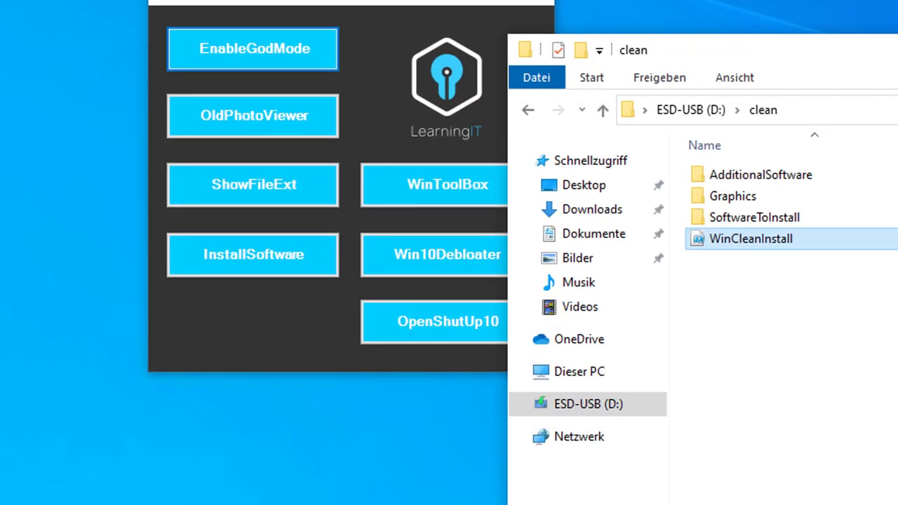
Reposition the WinCleanInstall window and run EnableGodMode to add the God Mode icon to the desktop
left_click_drag(272, 1, 161, 0)
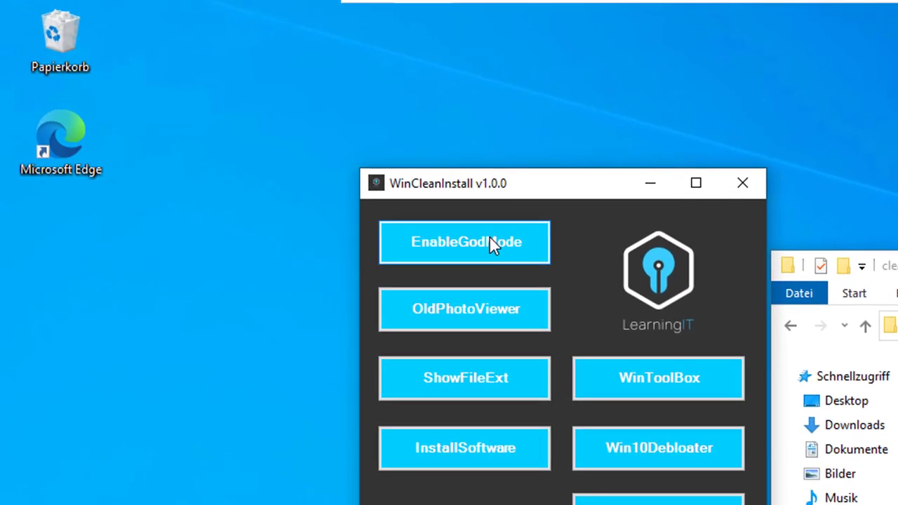
left_click(490, 239)
left_click(490, 253)
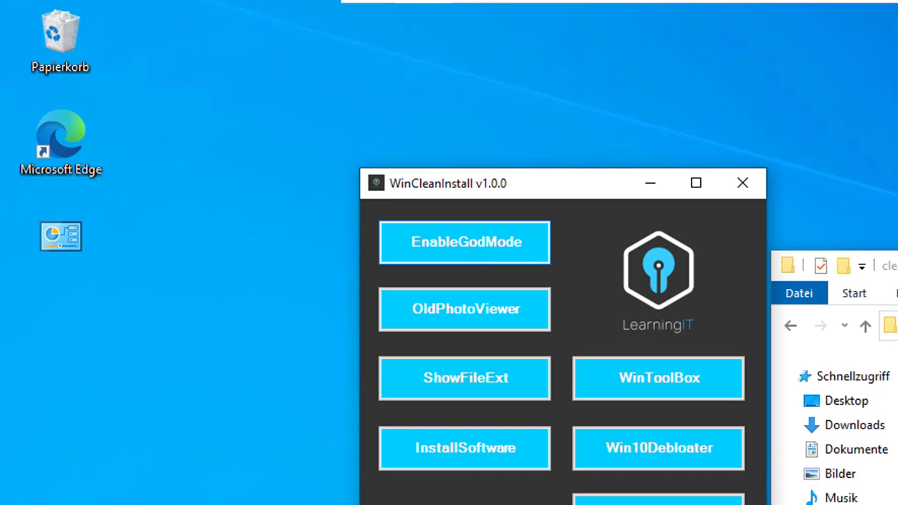
Open the new God Mode icon on the desktop in a maximised window and search its settings for "netzwerk"
left_click(104, 247)
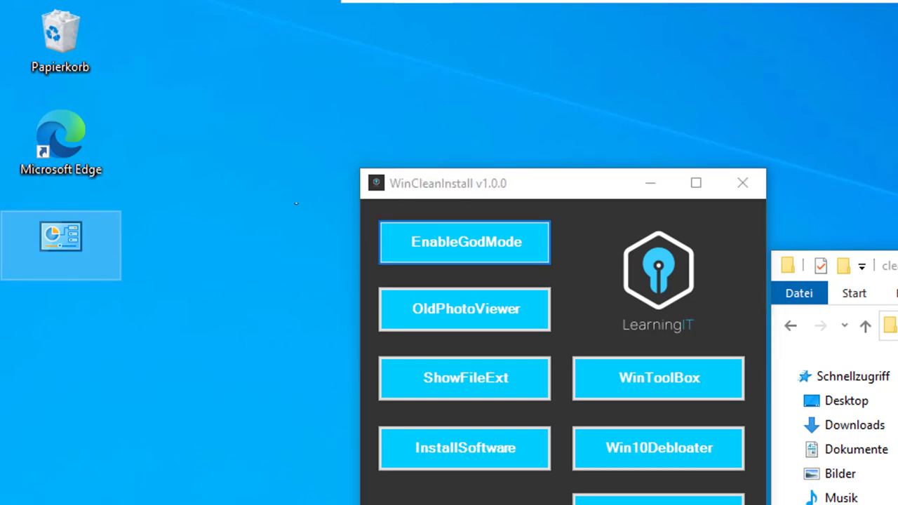
double_click(38, 238)
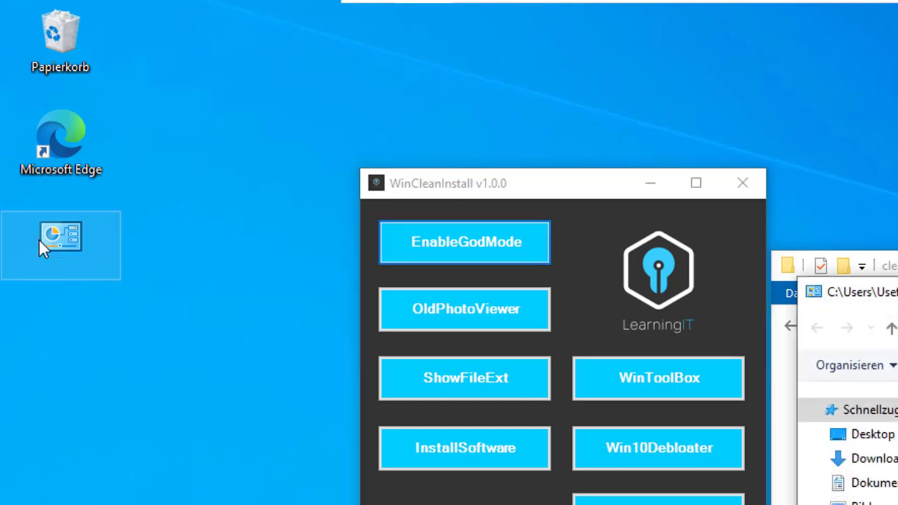
double_click(869, 291)
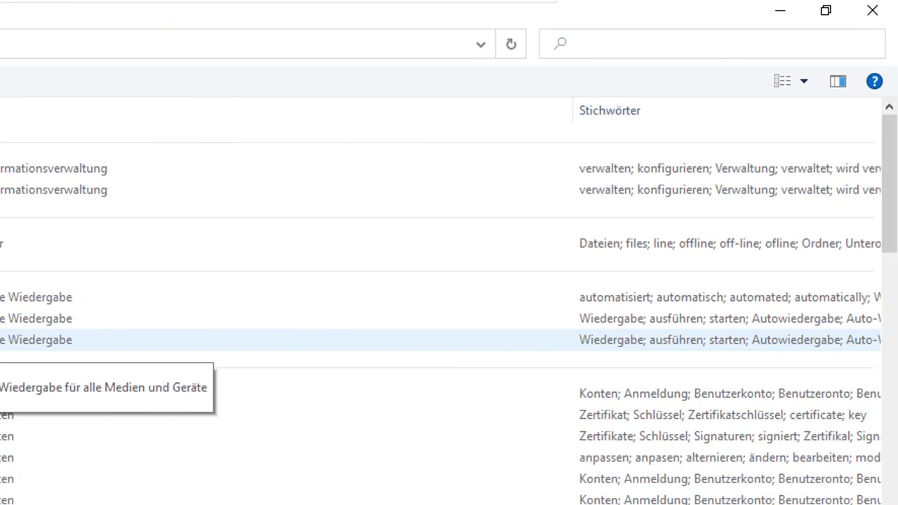
left_click(620, 36)
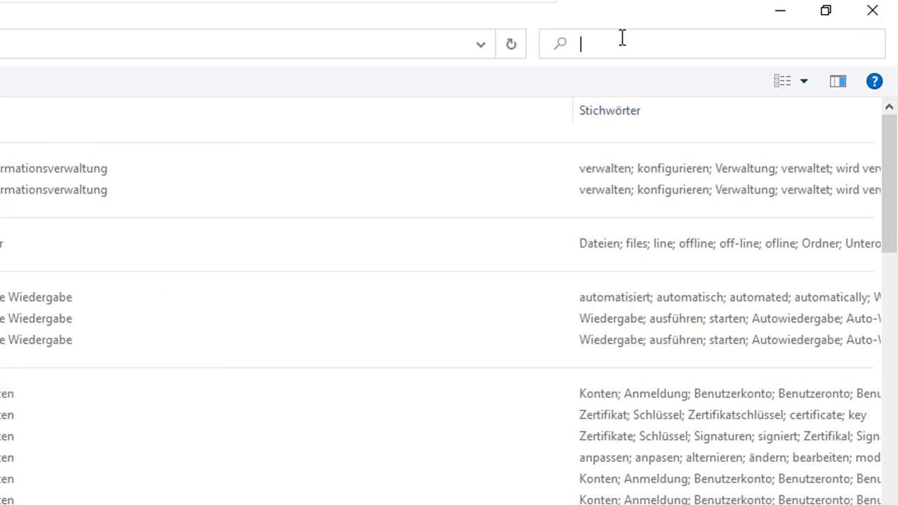
type("netzwerk")
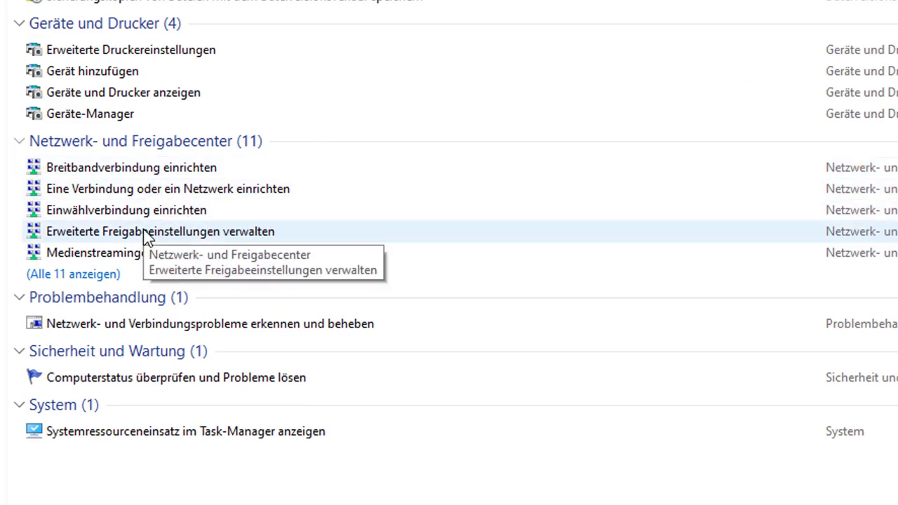
Search the God Mode settings for "adapter", then open the network connections and show the status of Ethernet0
left_click(753, 35)
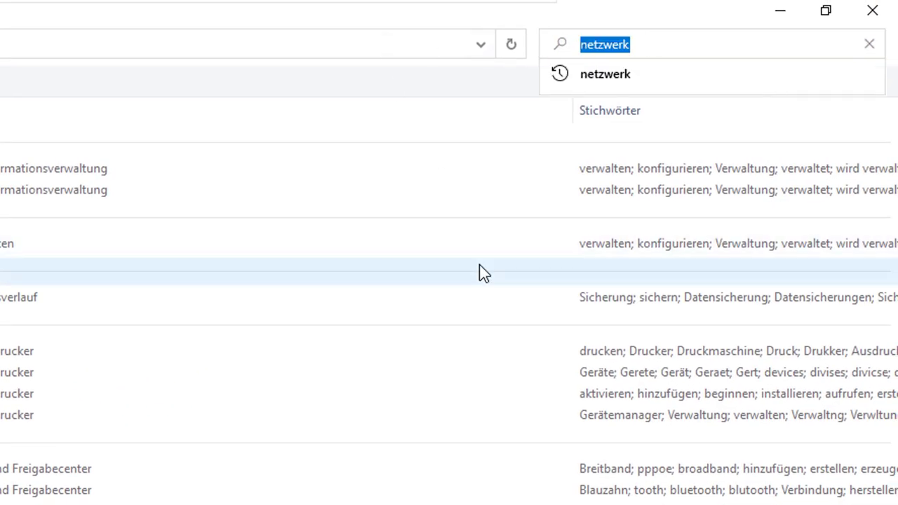
type("adapter")
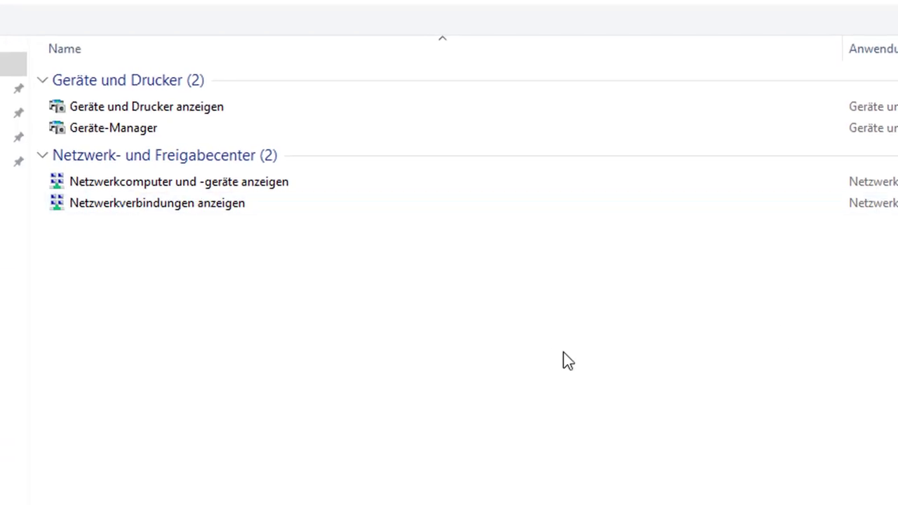
double_click(198, 209)
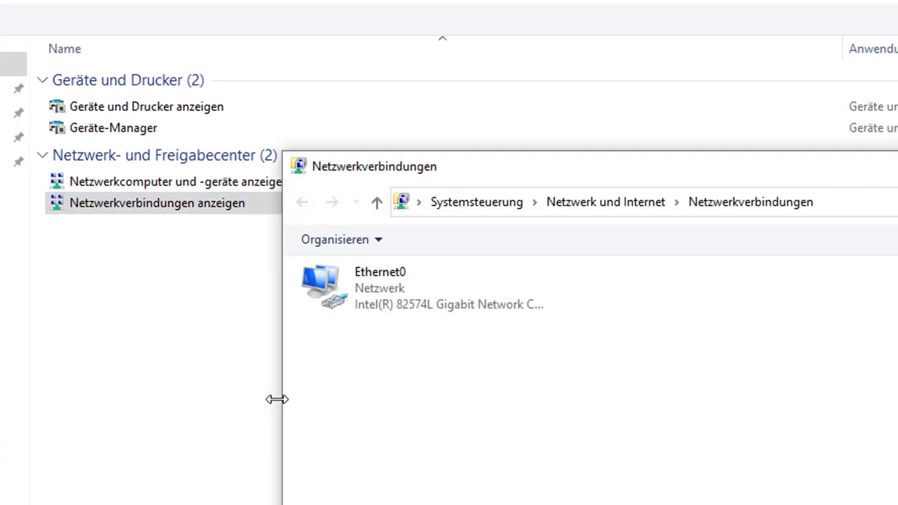
double_click(421, 288)
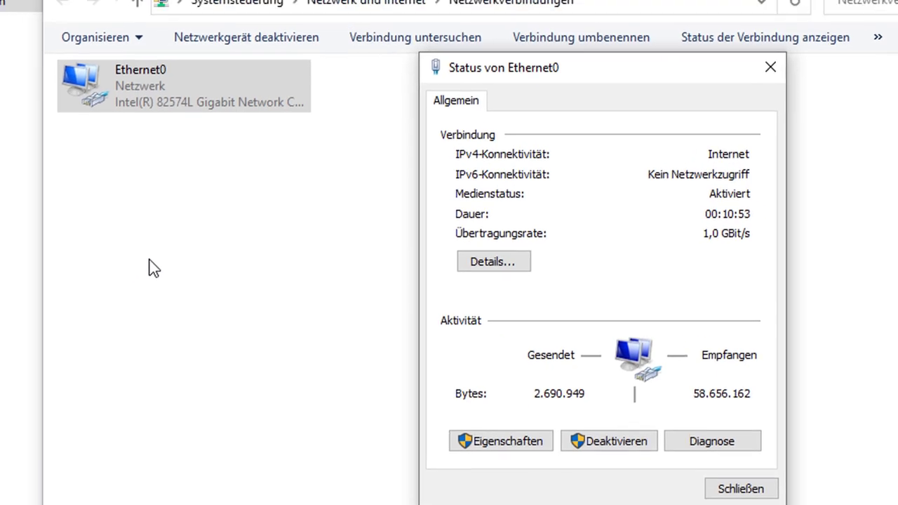
Close the network connection windows, pin the God Mode folder to Quick Access and open it from its pinned entry
key("super")
key("Escape")
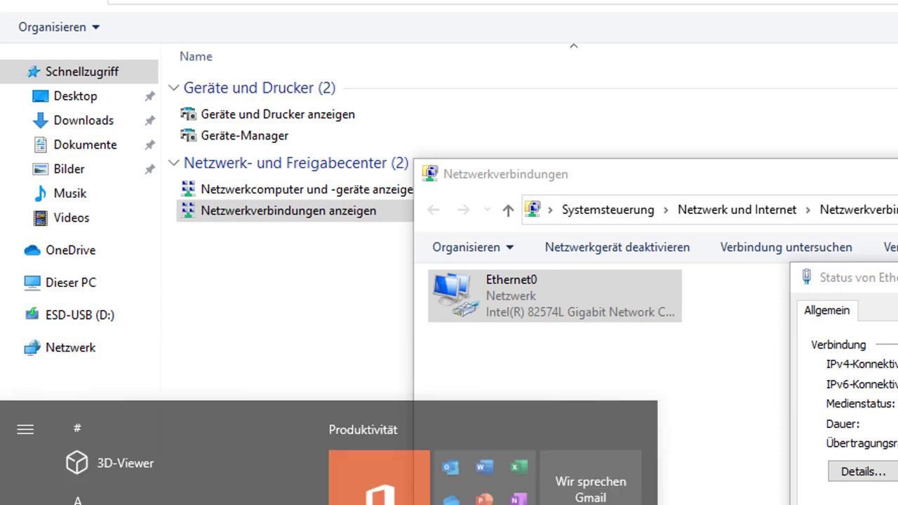
left_click(23, 8)
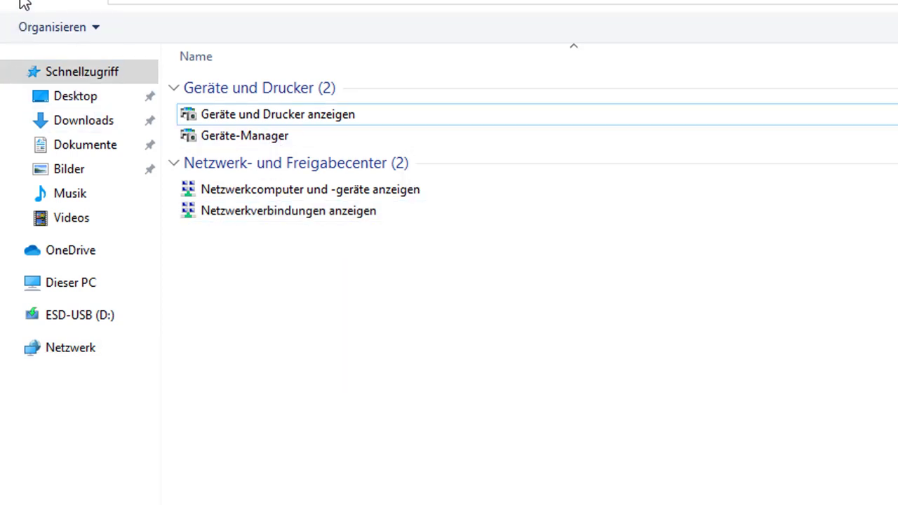
right_click(111, 74)
left_click(249, 115)
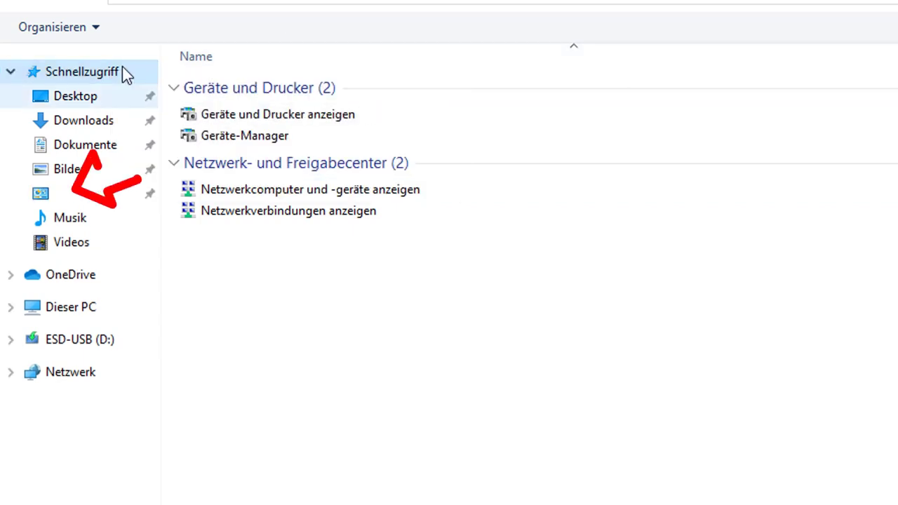
right_click(77, 71)
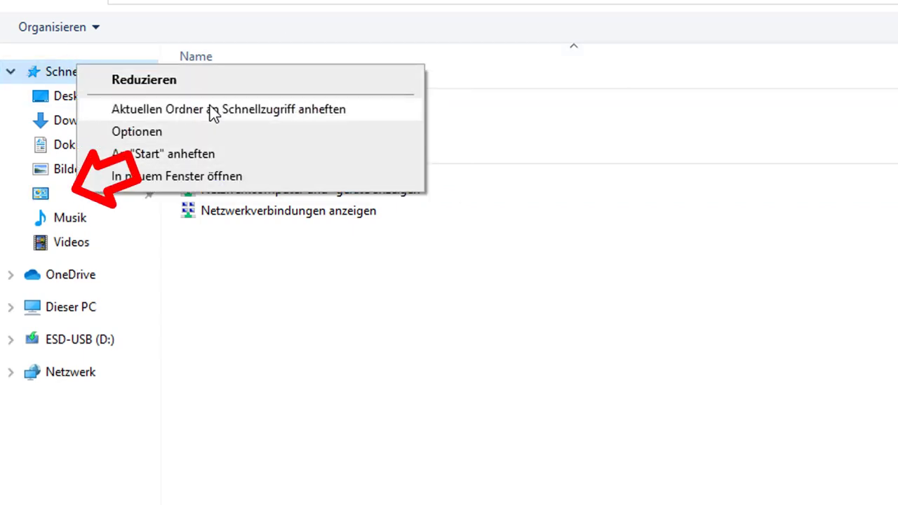
left_click(408, 474)
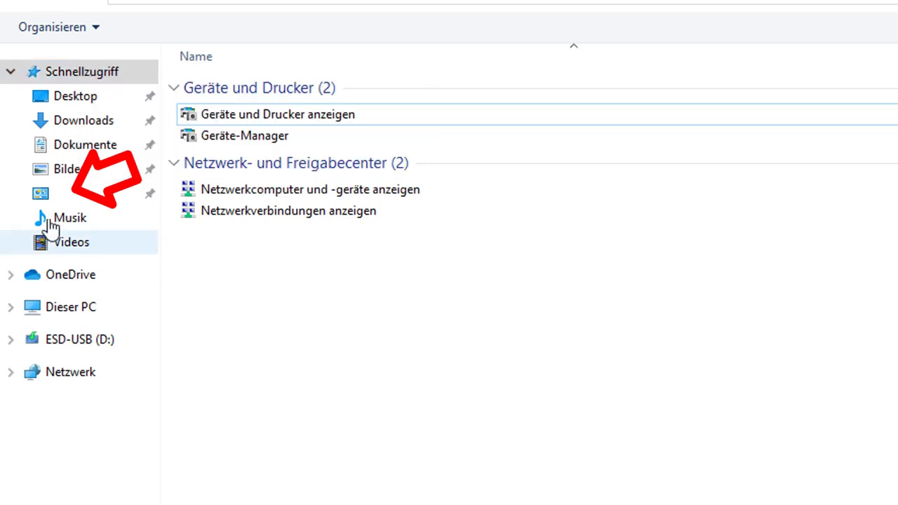
left_click(60, 198)
Search Windows for "netzwerk" and open the Netzwerkstatus system settings
key("super")
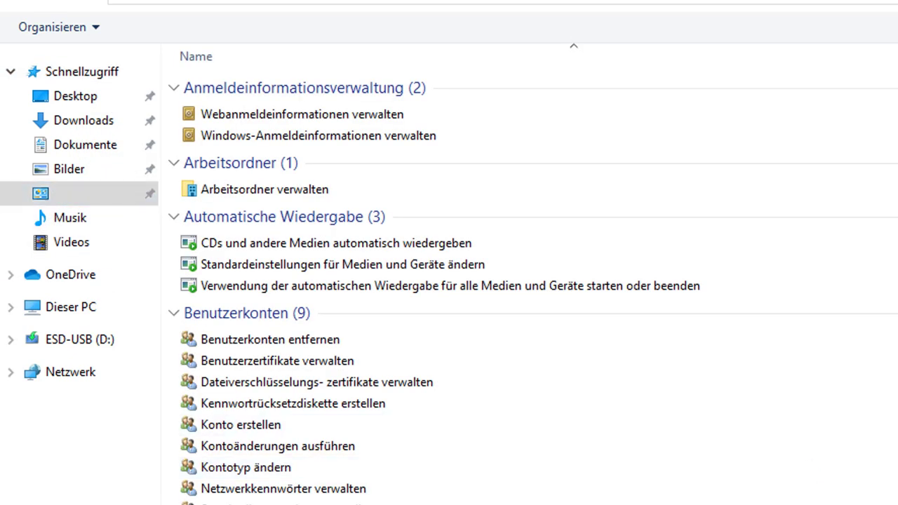
type("netz")
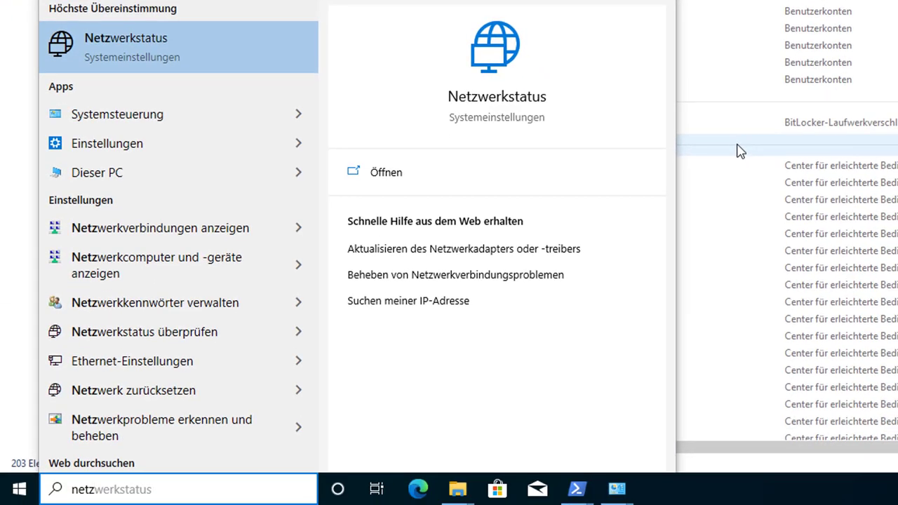
type("werk")
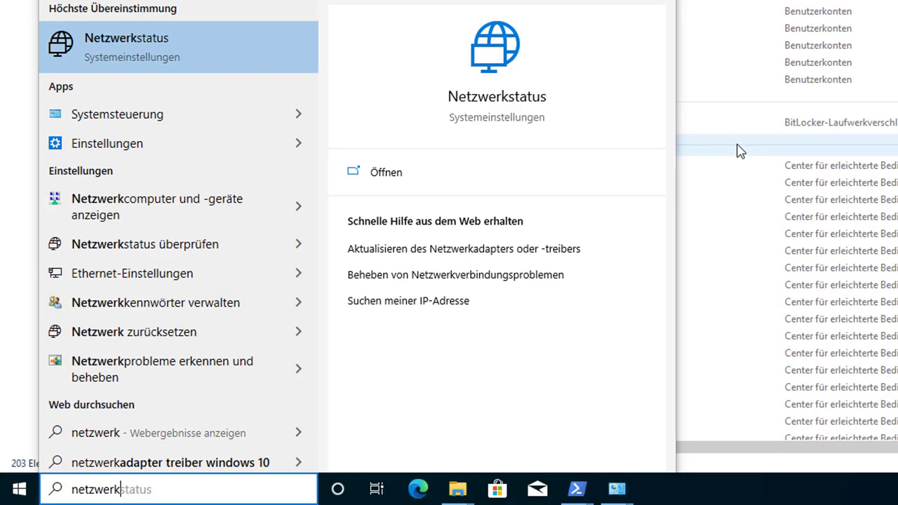
left_click(156, 63)
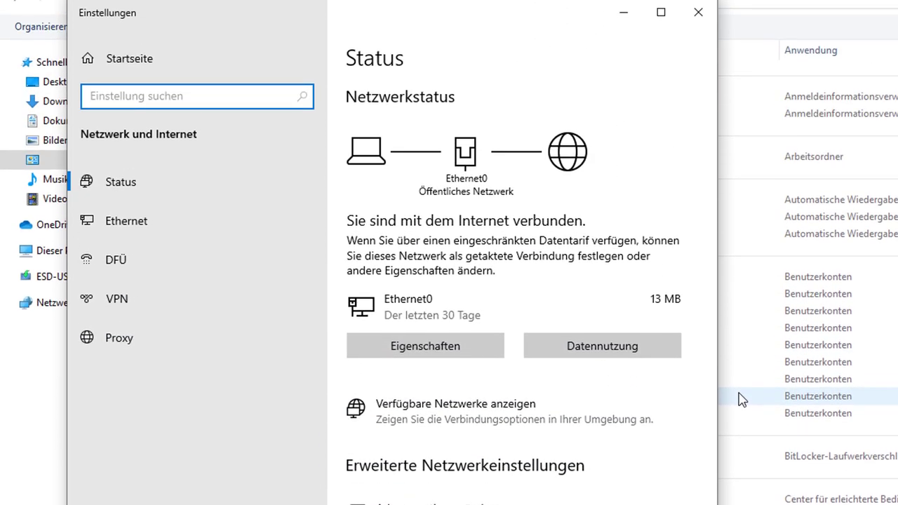
Look through the network status page and show the hardware and connection properties in a maximised window
scroll(491, 351, "down", 5)
scroll(519, 277, "up", 5)
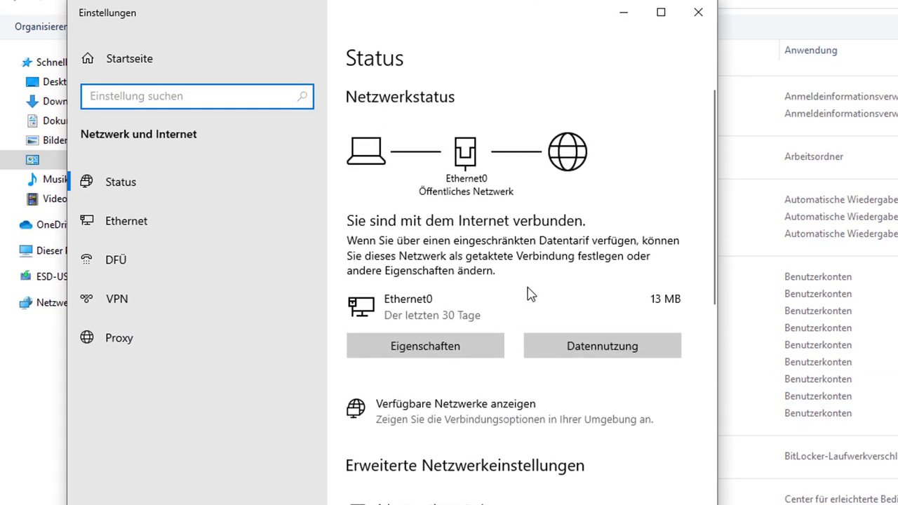
scroll(530, 295, "down", 5)
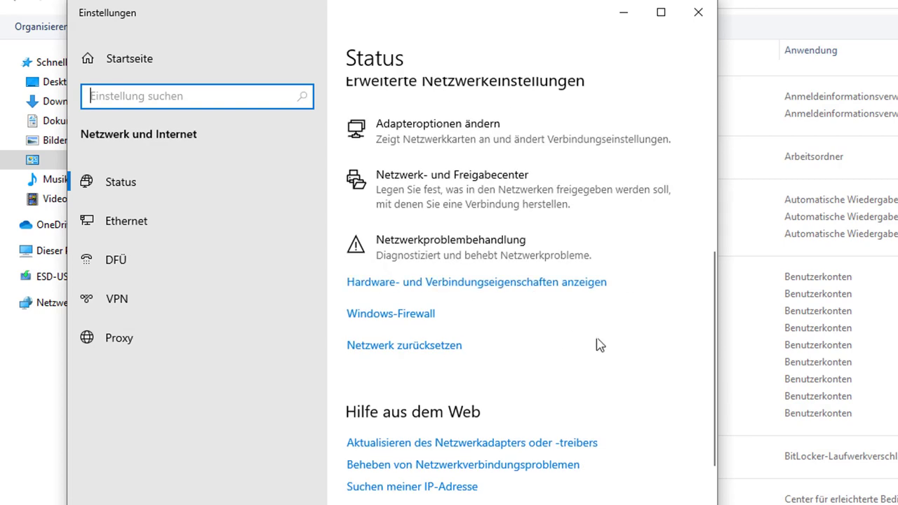
left_click(587, 284)
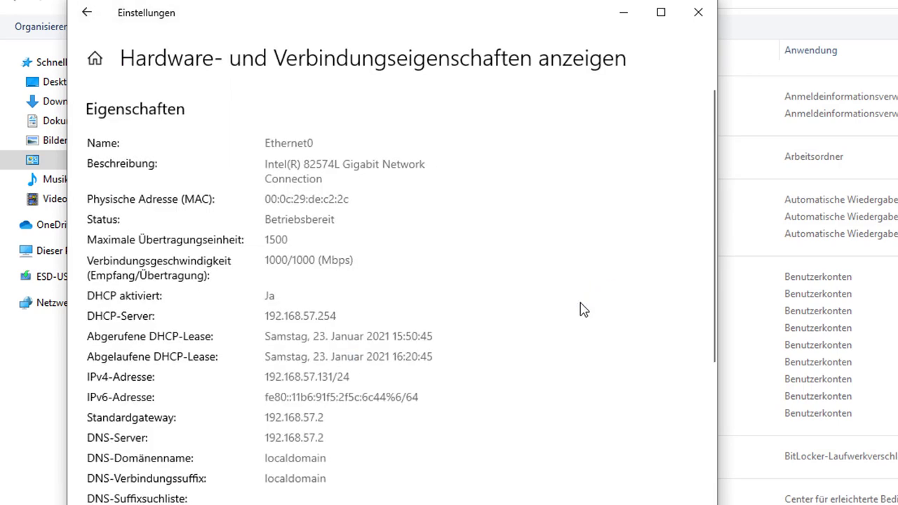
left_click(660, 12)
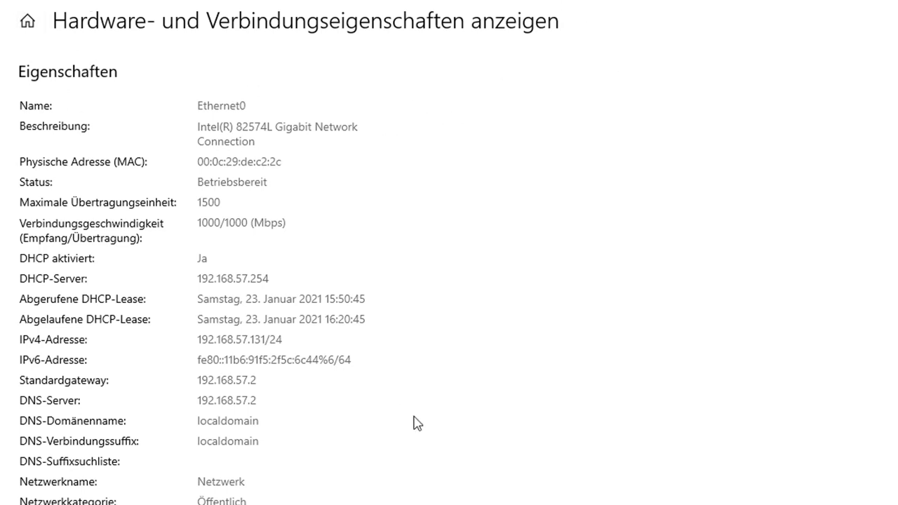
Return to the network status page, open the adapter options, and close the network windows after viewing them
key("alt+Left")
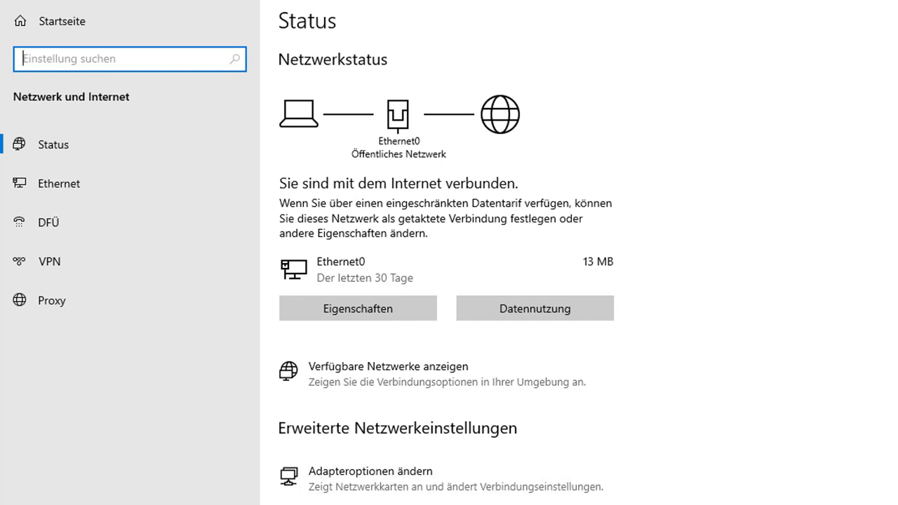
left_click(395, 487)
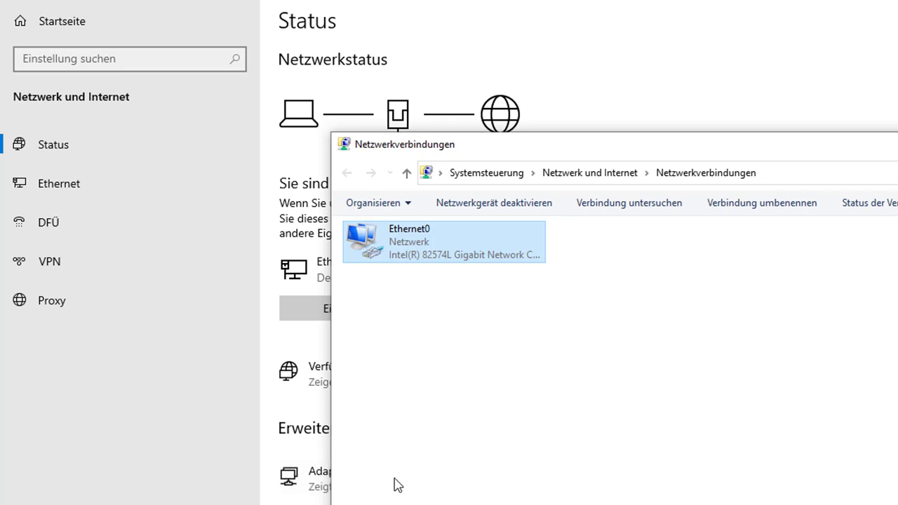
left_click(396, 486)
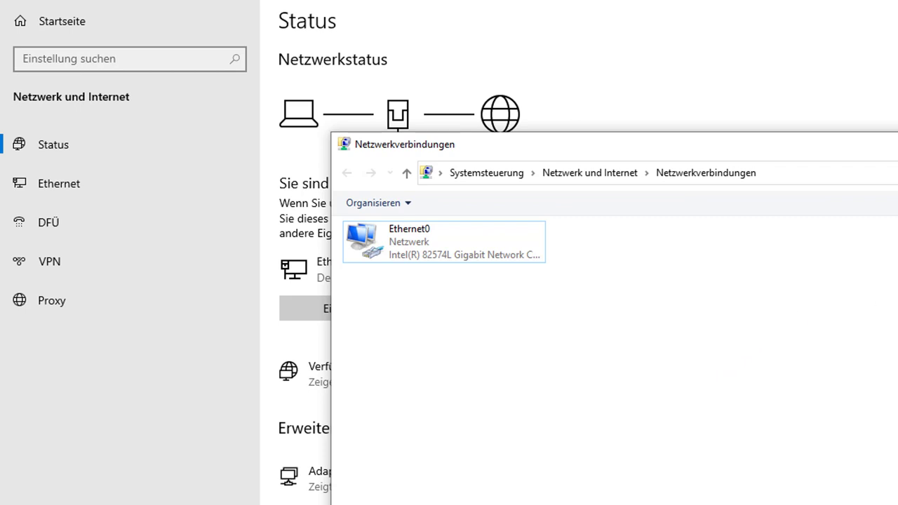
key("alt+F4")
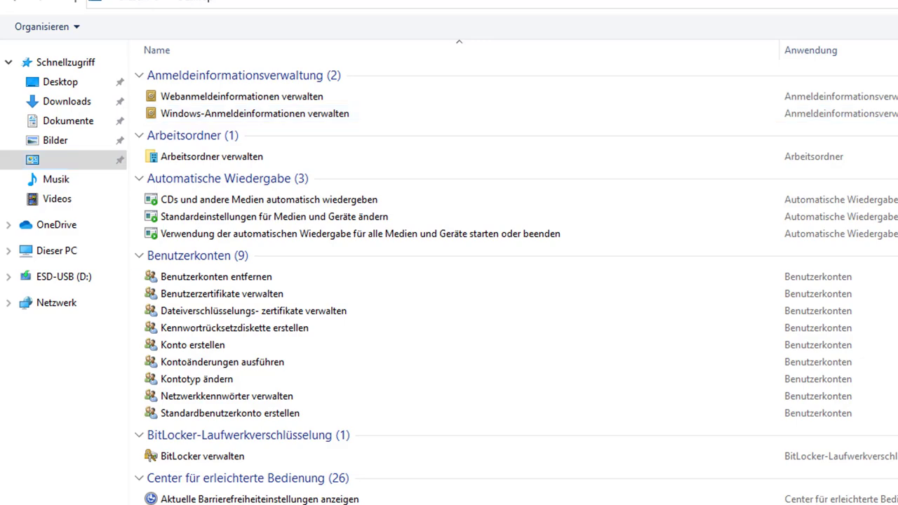
Look through the categories of the full God Mode settings list and return to the desktop with WinCleanInstall
scroll(449, 280, "down", 20)
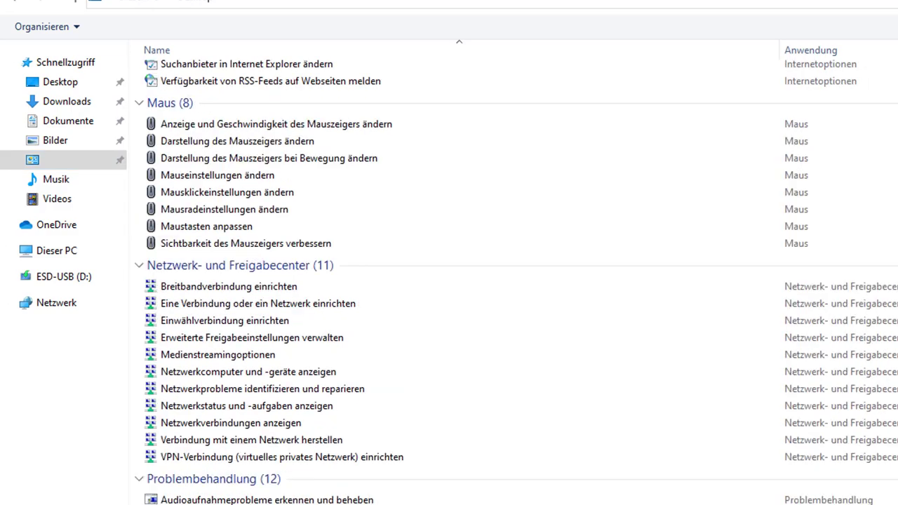
scroll(449, 281, "down", 7)
scroll(448, 280, "up", 3)
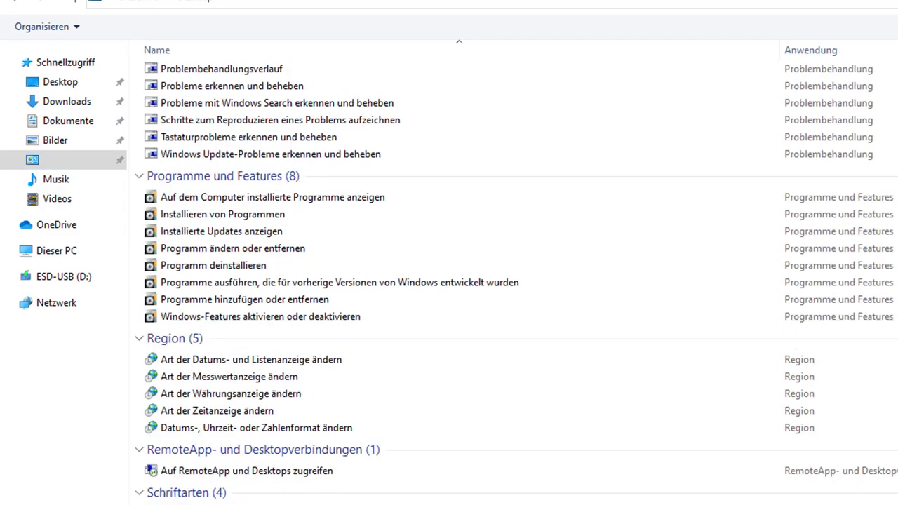
scroll(449, 281, "down", 15)
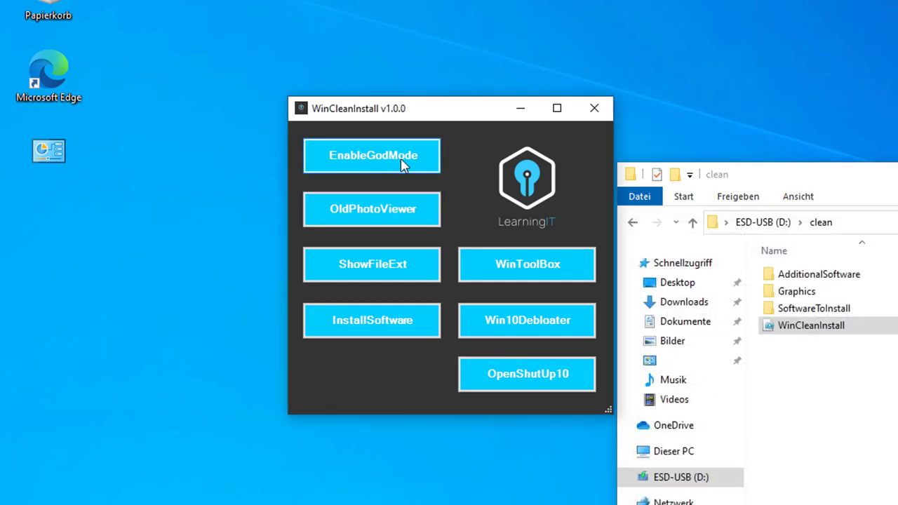
left_click(48, 151)
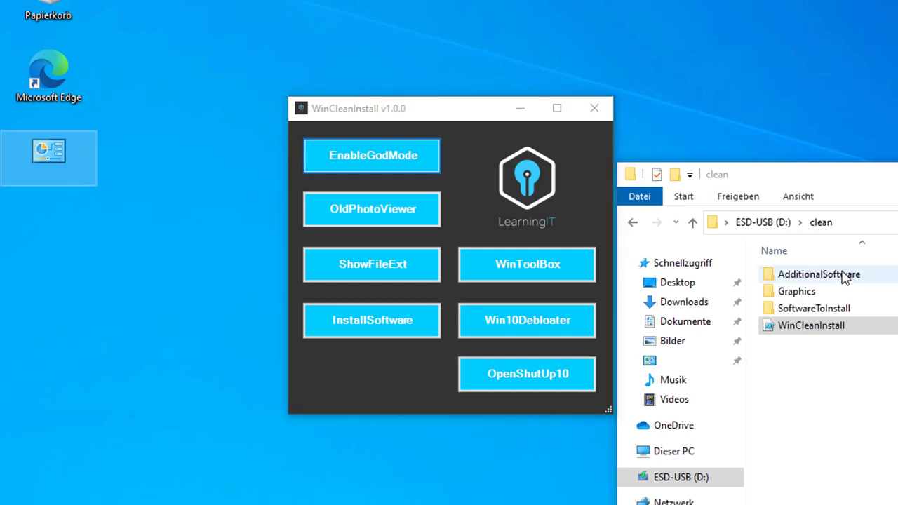
left_click(821, 393)
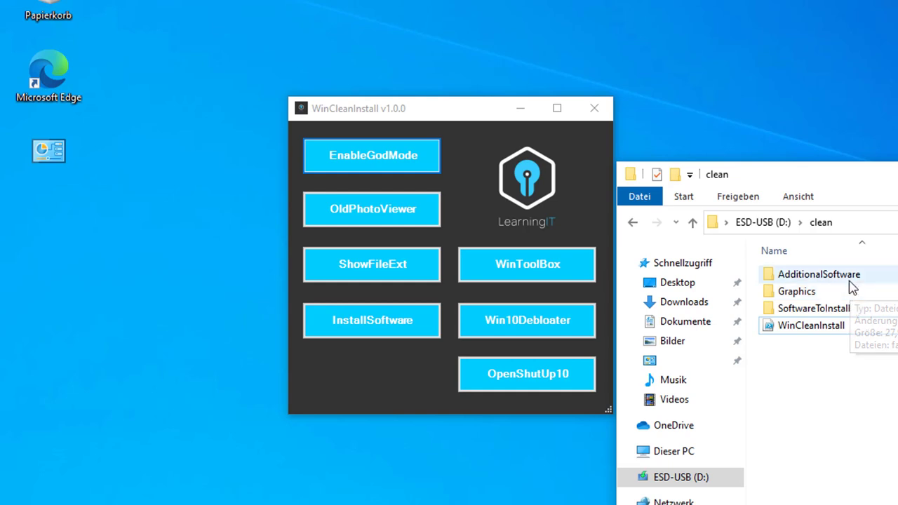
Open the learningit image from the Graphics folder to check which viewer it uses, and close it again
left_click(835, 298)
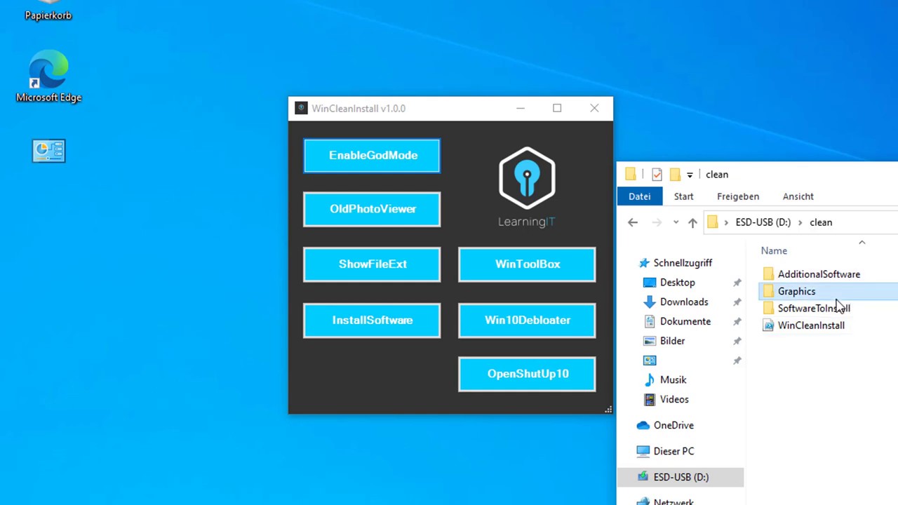
double_click(836, 297)
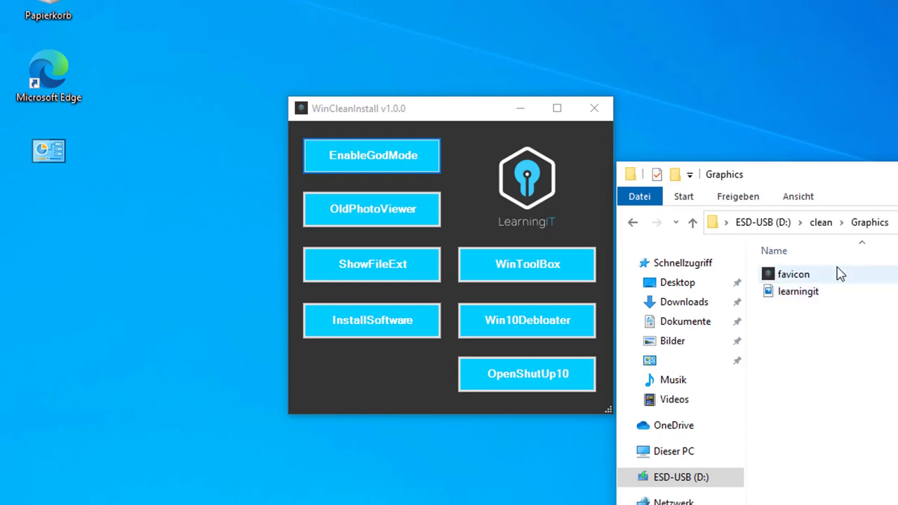
double_click(831, 293)
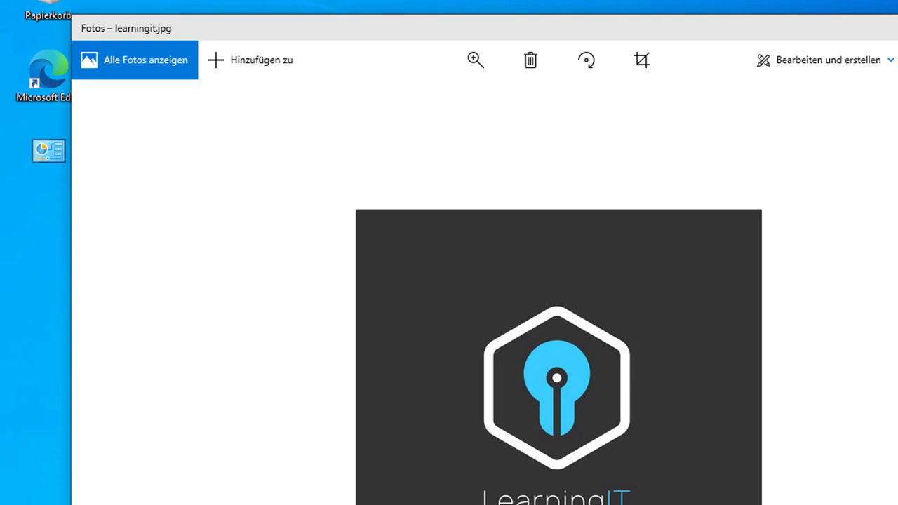
key("alt+F4")
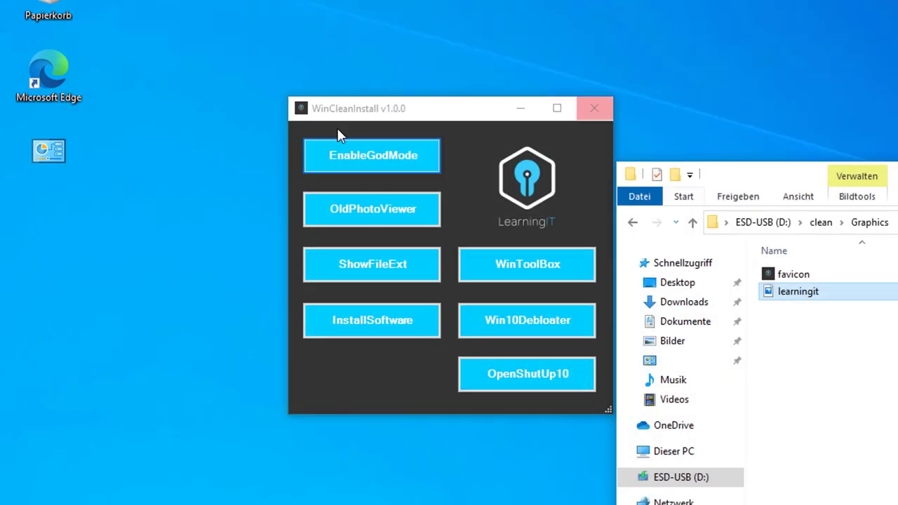
Show the contents of the AdditionalSoftware folder in clean and run OldPhotoViewer in WinCleanInstall
left_click(820, 223)
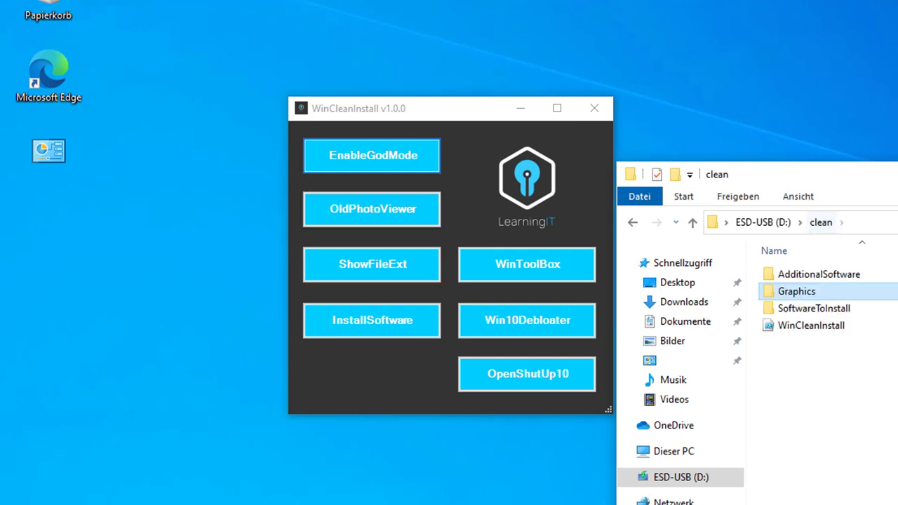
double_click(849, 273)
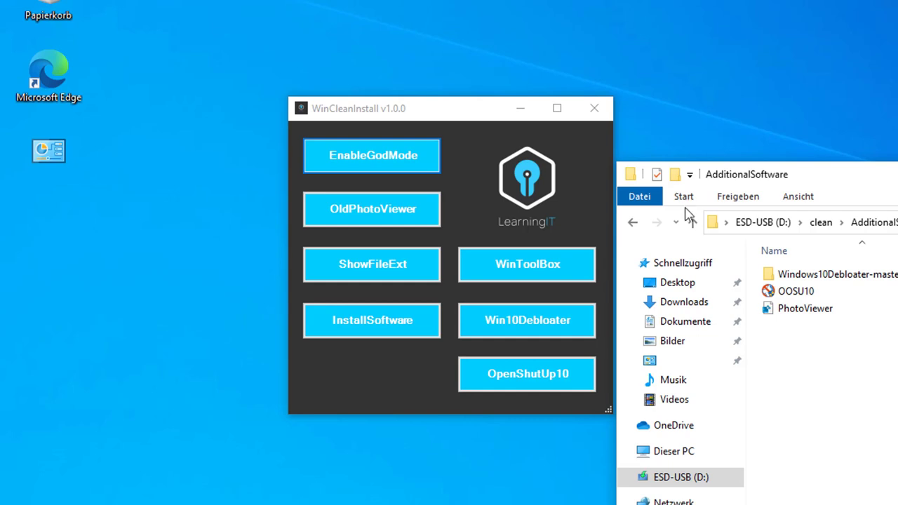
left_click(428, 212)
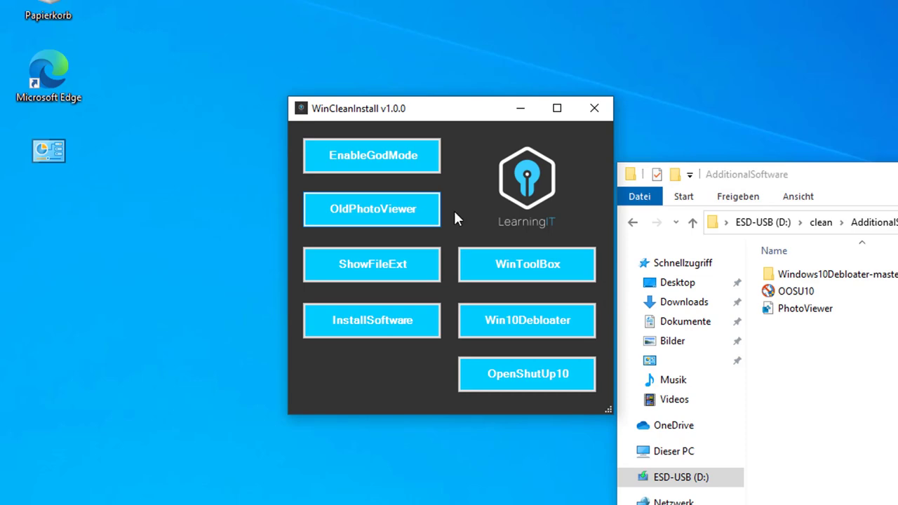
Go back to the Graphics folder, open learningit again to check its default viewer, and close it
left_click(820, 222)
double_click(824, 293)
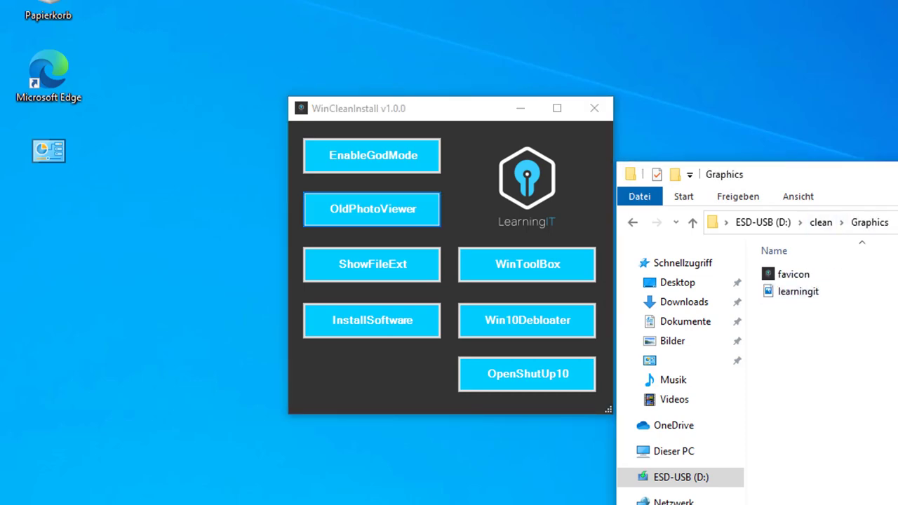
double_click(804, 292)
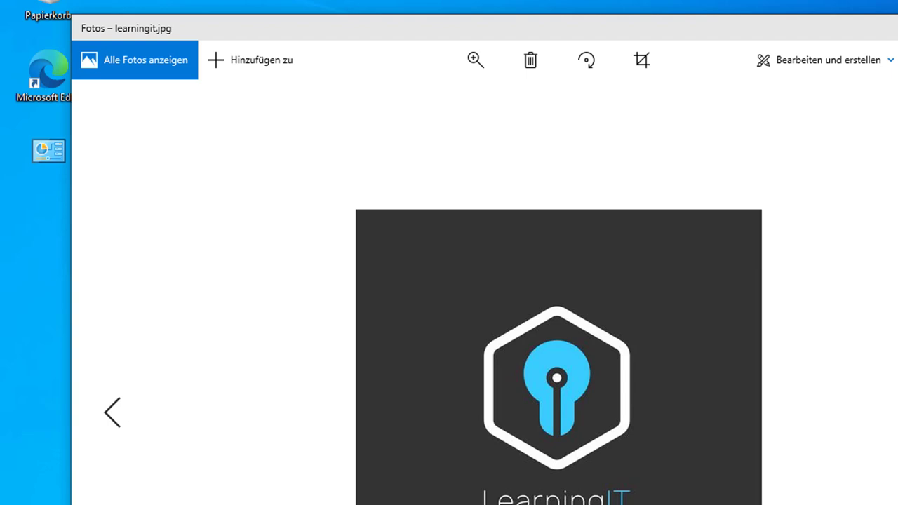
key("alt+F4")
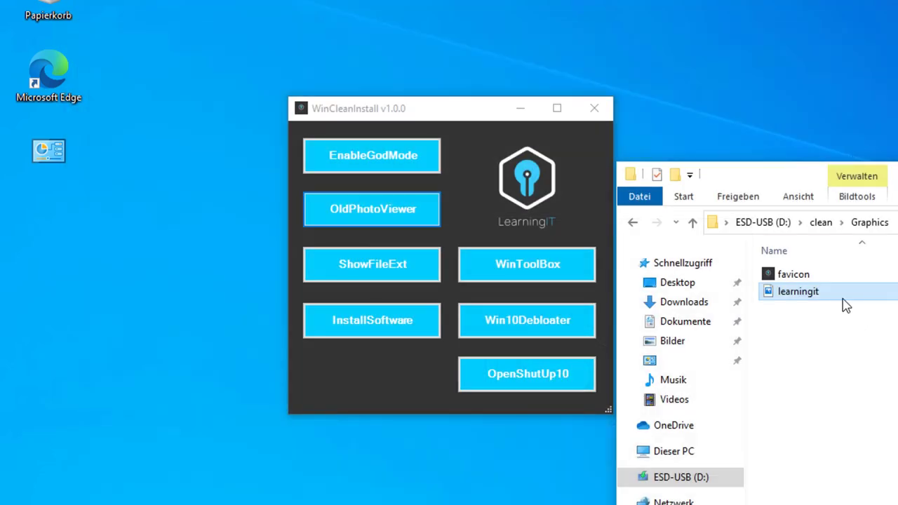
Look through all apps offered for opening the learningit image to find the old photo viewer, and dismiss the app selection
right_click(804, 292)
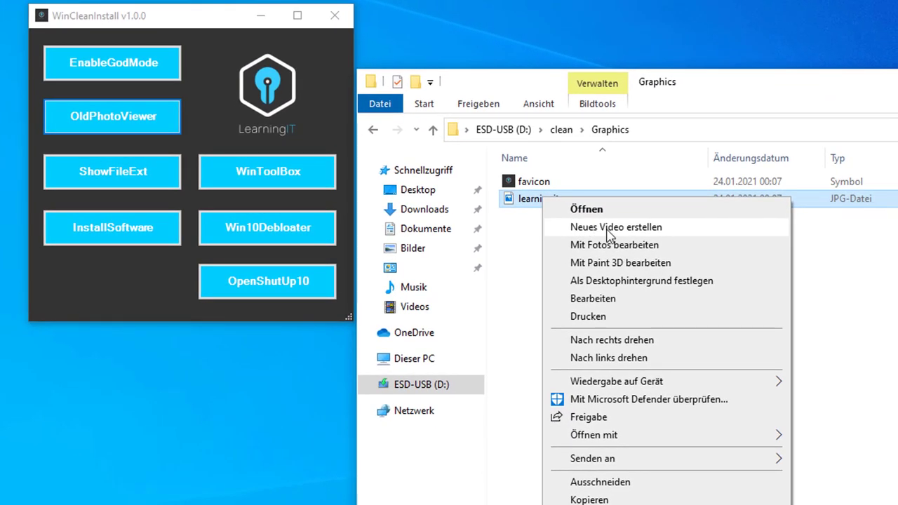
mouse_move(615, 435)
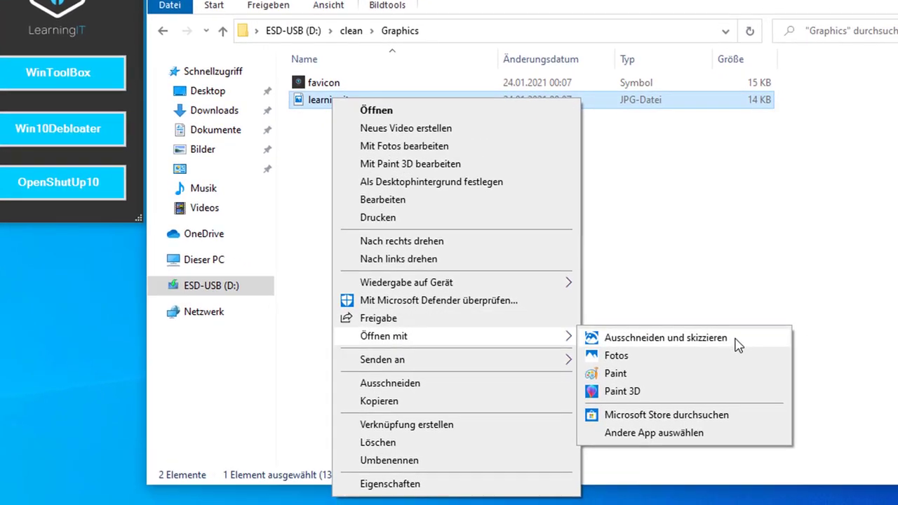
left_click(674, 434)
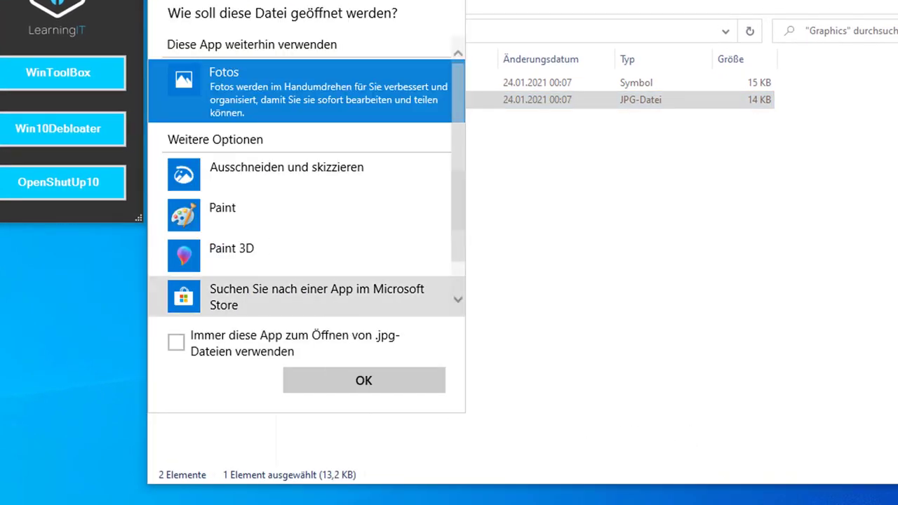
scroll(332, 175, "down", 1)
left_click(296, 293)
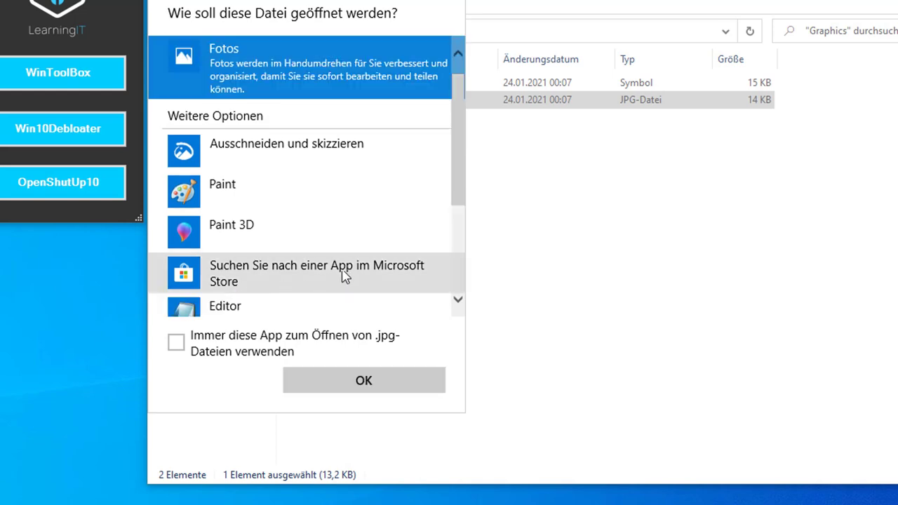
scroll(367, 254, "down", 3)
scroll(373, 262, "up", 3)
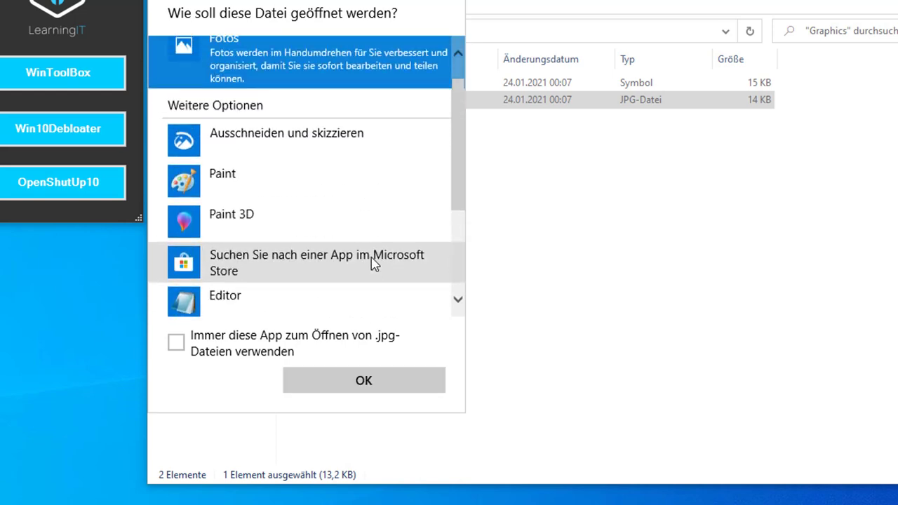
scroll(372, 262, "down", 3)
scroll(382, 183, "up", 4)
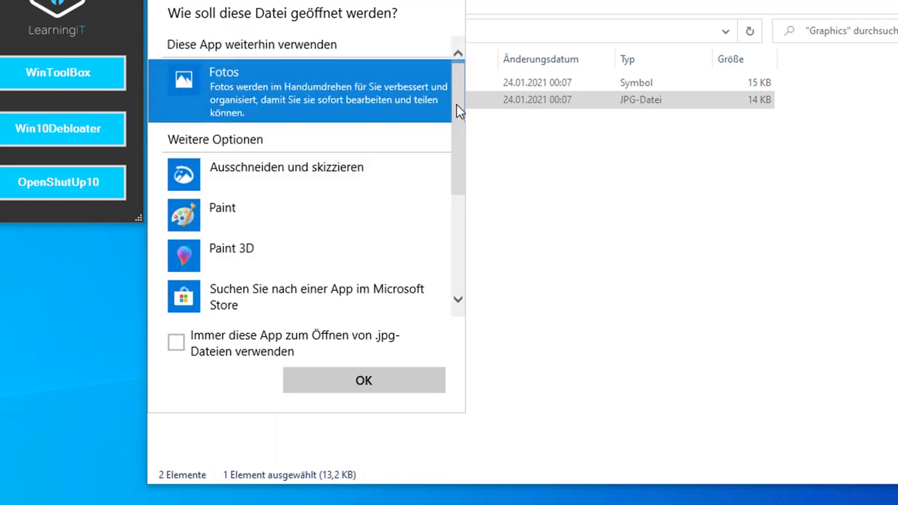
left_click_drag(457, 110, 456, 217)
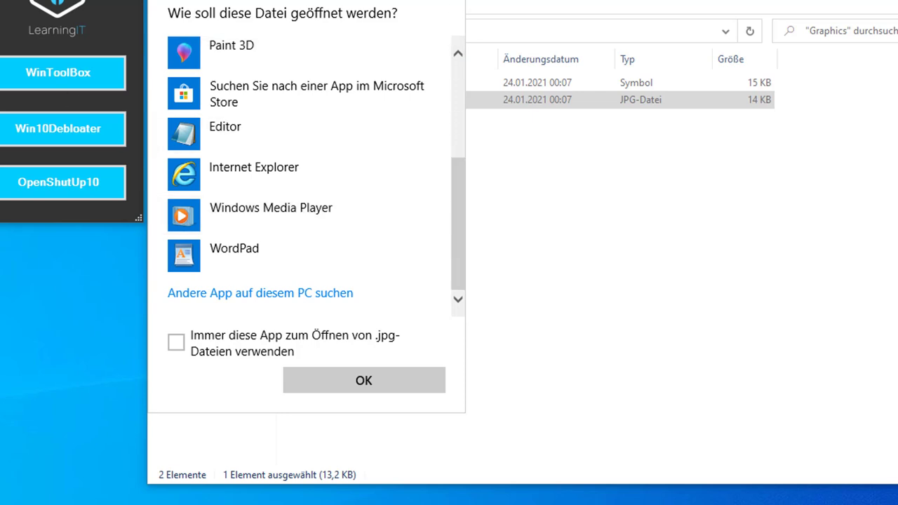
key("Escape")
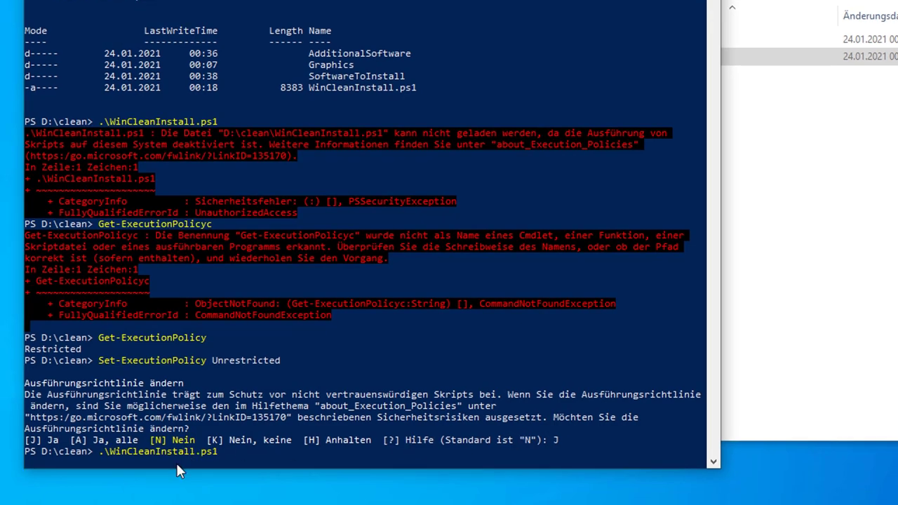
Return to the Graphics folder and check the extended list of other apps for learningit a second time
left_click(740, 203)
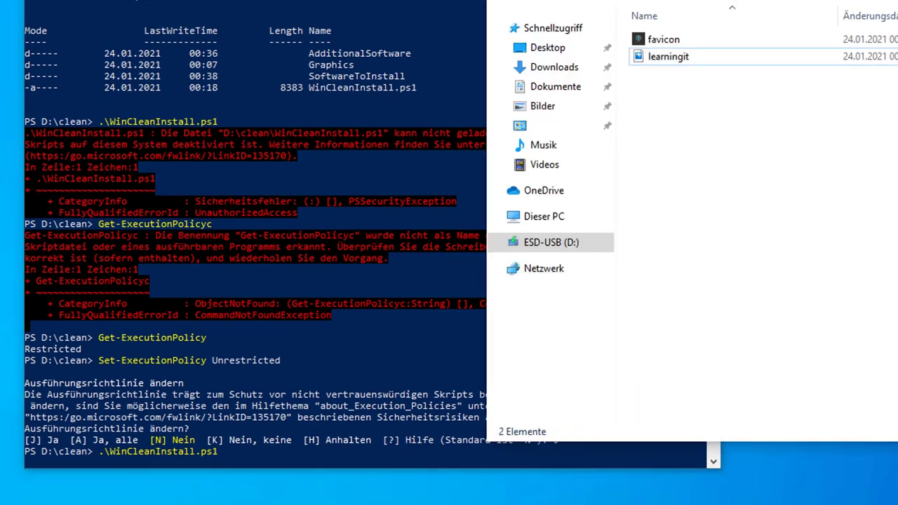
right_click(686, 58)
mouse_move(759, 310)
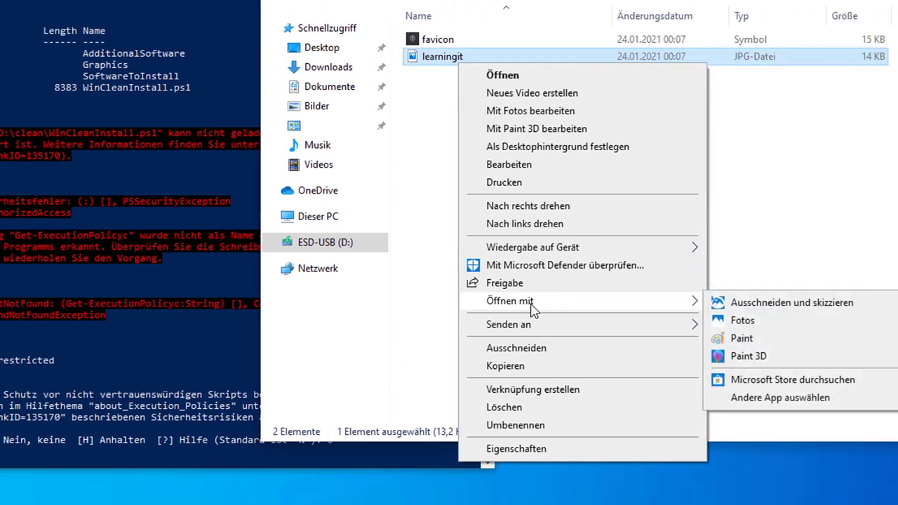
left_click(770, 398)
scroll(437, 214, "down", 1)
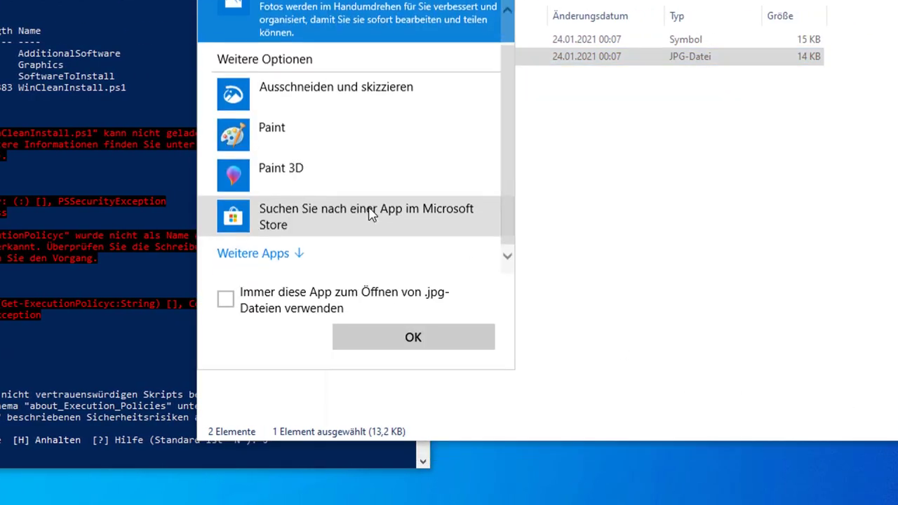
left_click(354, 249)
scroll(361, 223, "down", 3)
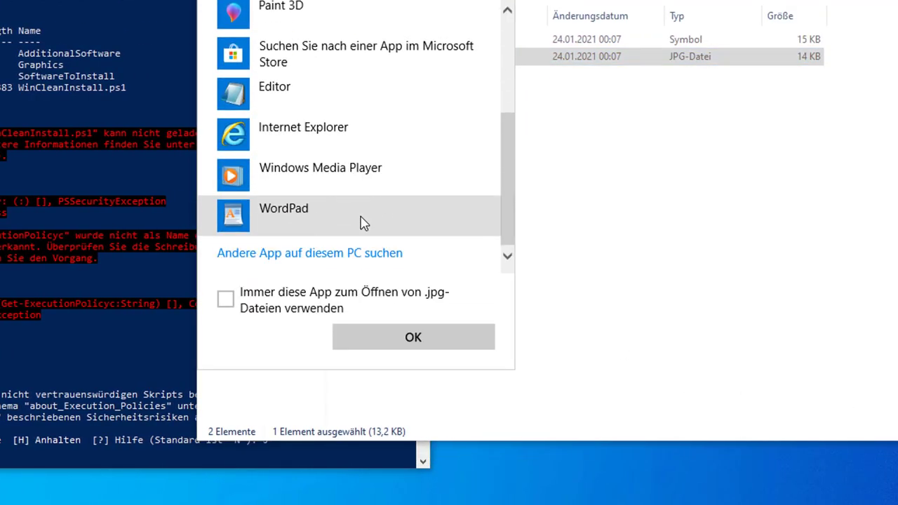
scroll(361, 223, "up", 5)
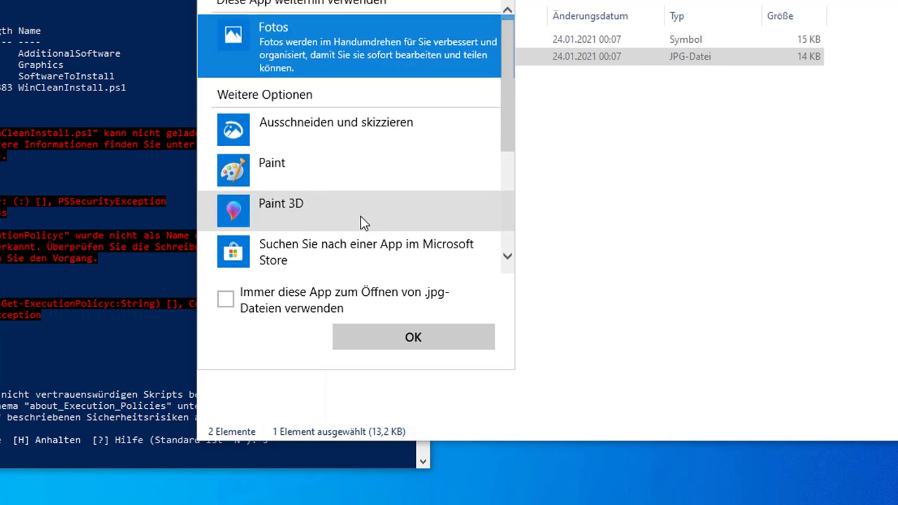
scroll(363, 223, "down", 5)
scroll(363, 223, "up", 3)
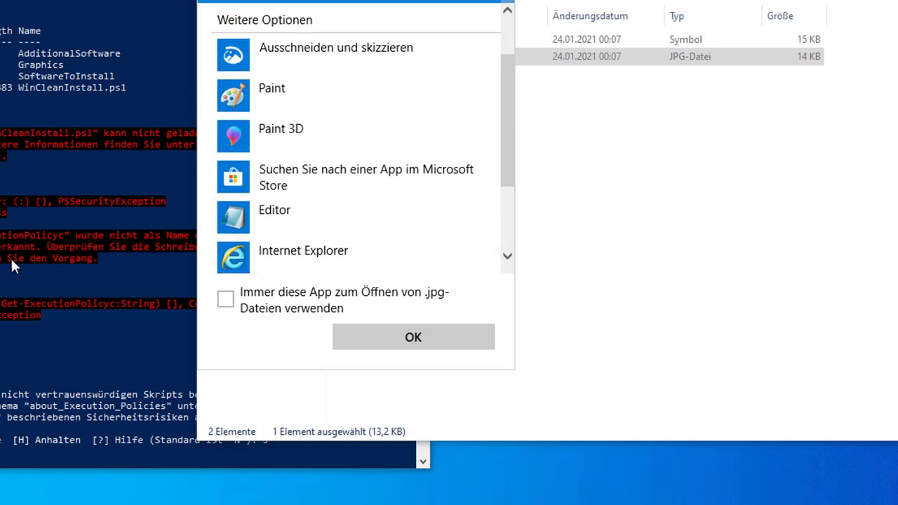
Import the PhotoViewer registry file from the AdditionalSoftware folder in clean, allowing the changes and confirming the import
left_click(402, 4)
left_click(402, 4)
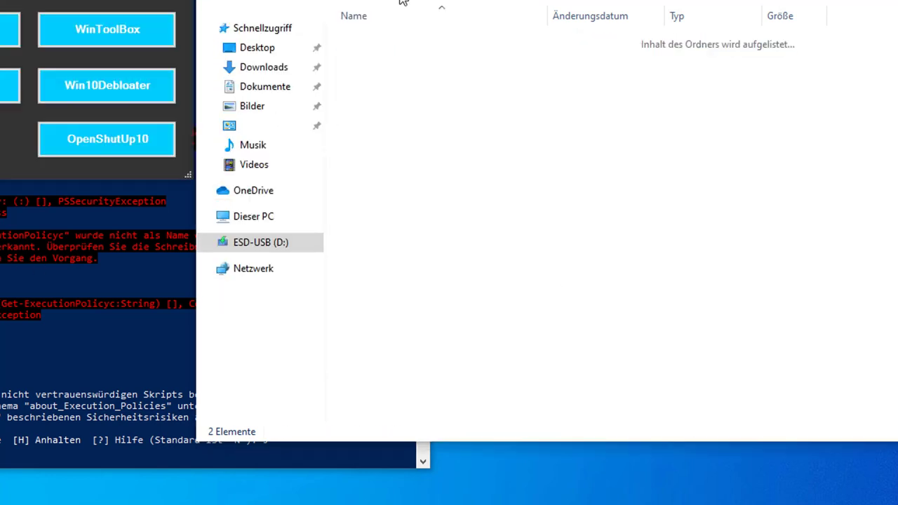
double_click(409, 43)
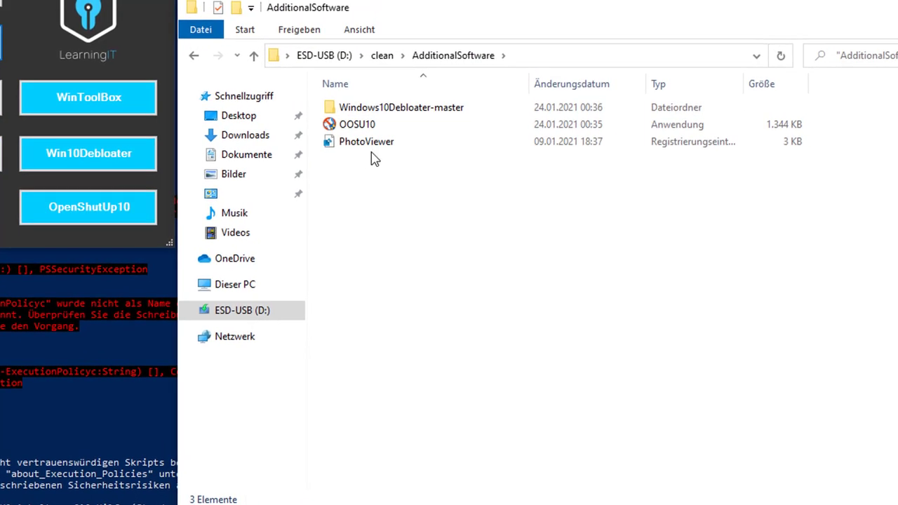
left_click(381, 140)
double_click(378, 147)
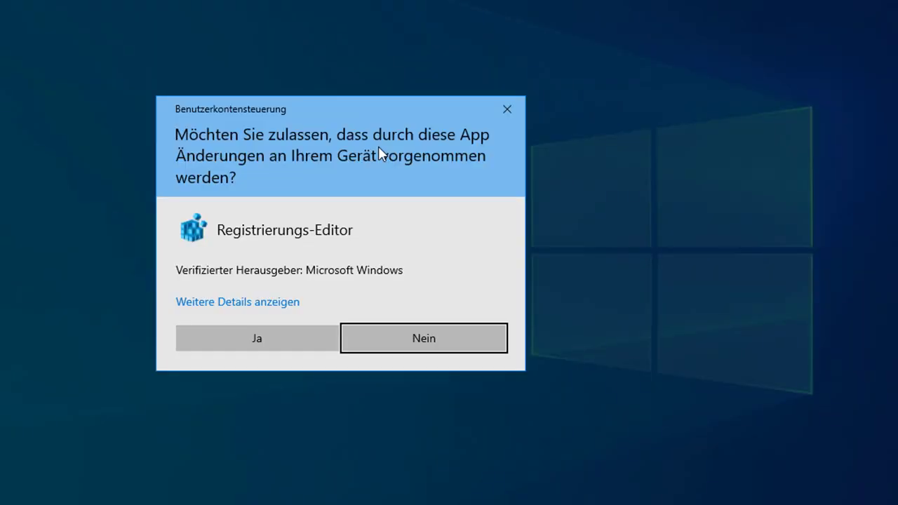
left_click(287, 336)
left_click(412, 250)
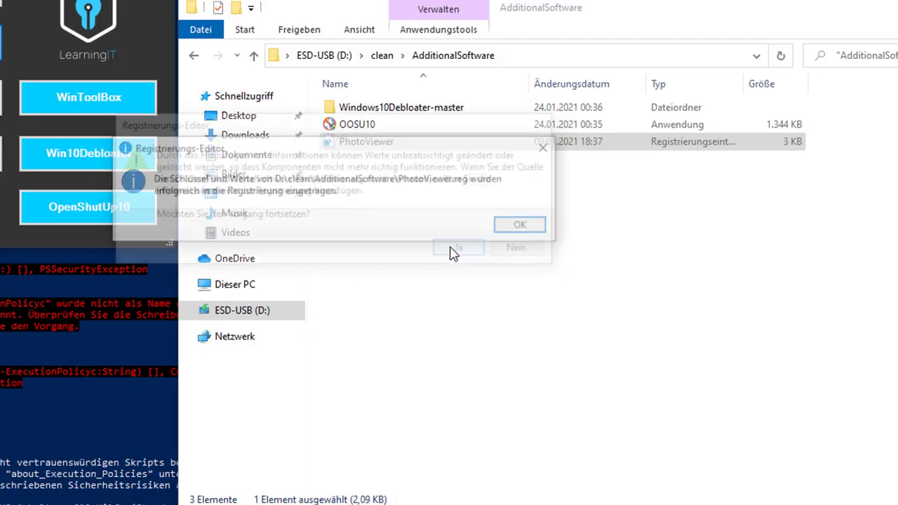
left_click(540, 225)
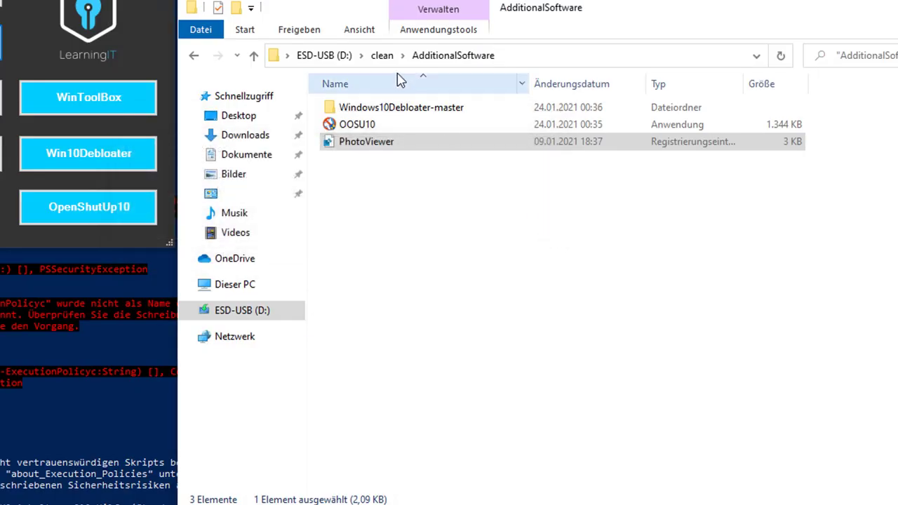
Go back to the Graphics folder in clean and select the learningit image
left_click(384, 59)
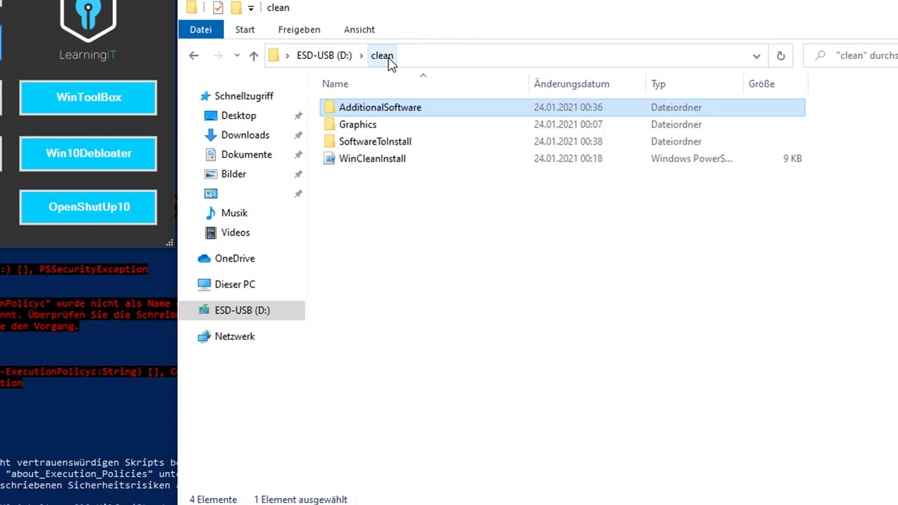
double_click(373, 127)
left_click(359, 113)
right_click(357, 110)
left_click(349, 127)
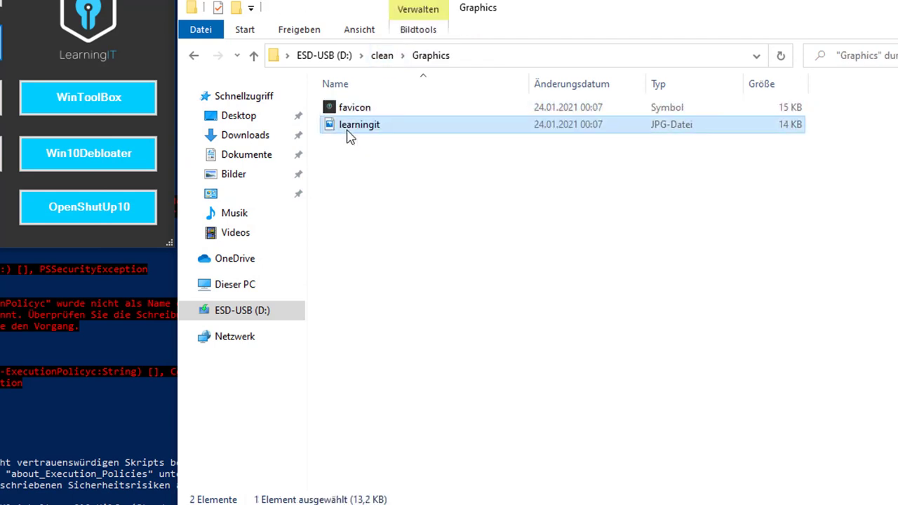
Open learningit with Windows-Fotoanzeige and make it the app always used for .jpg files
right_click(347, 129)
mouse_move(503, 371)
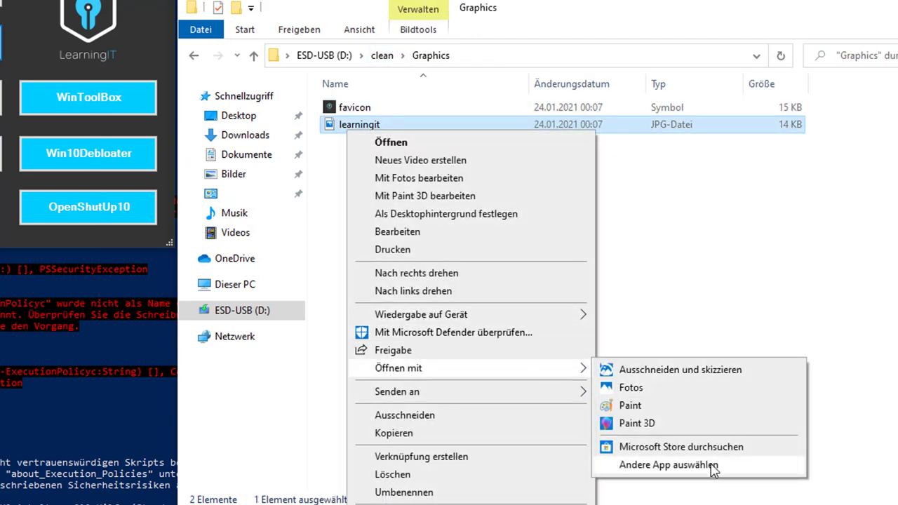
left_click(659, 466)
scroll(363, 315, "down", 2)
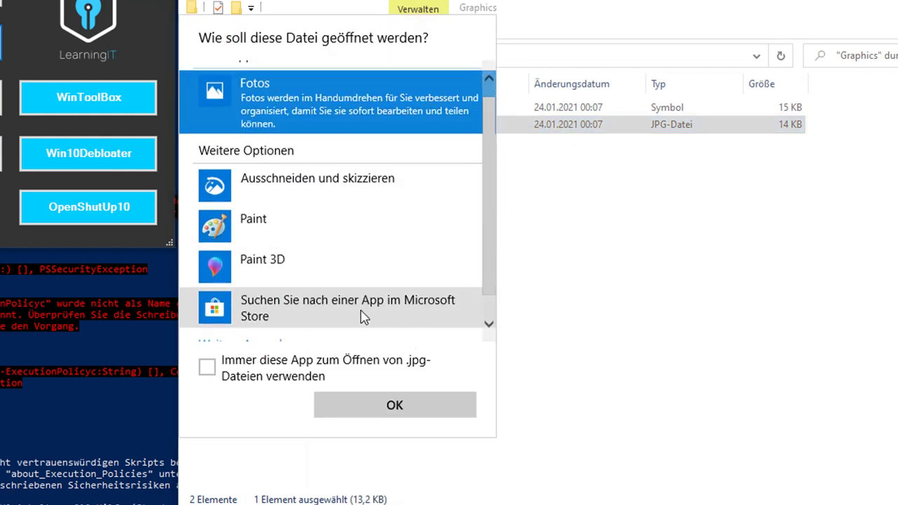
left_click(293, 316)
scroll(301, 308, "down", 5)
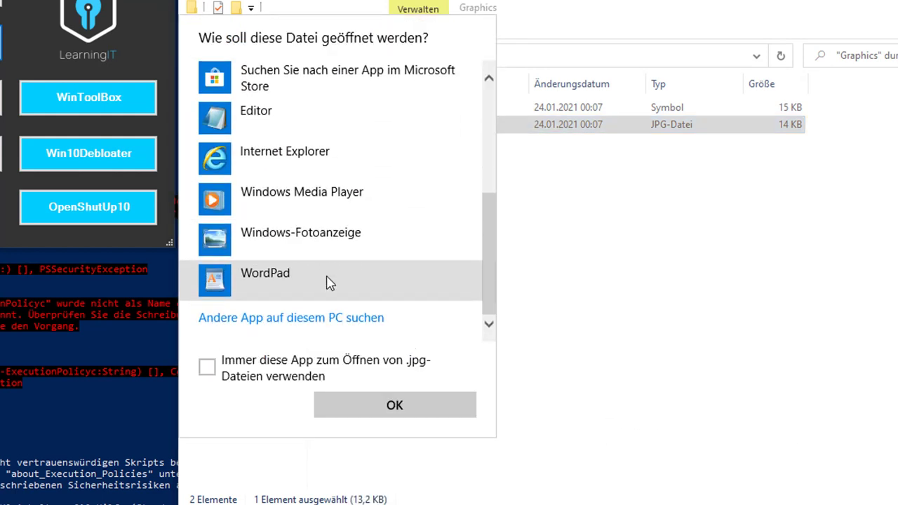
left_click(337, 236)
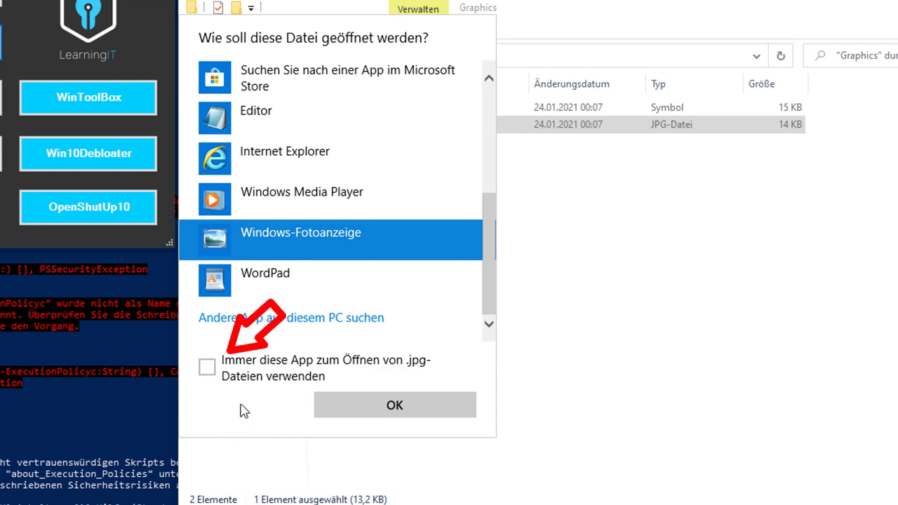
left_click(270, 369)
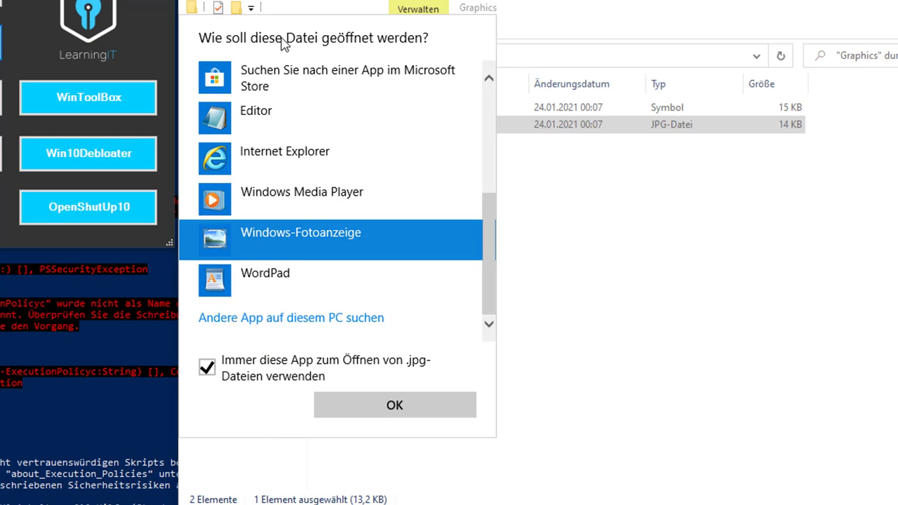
left_click(472, 408)
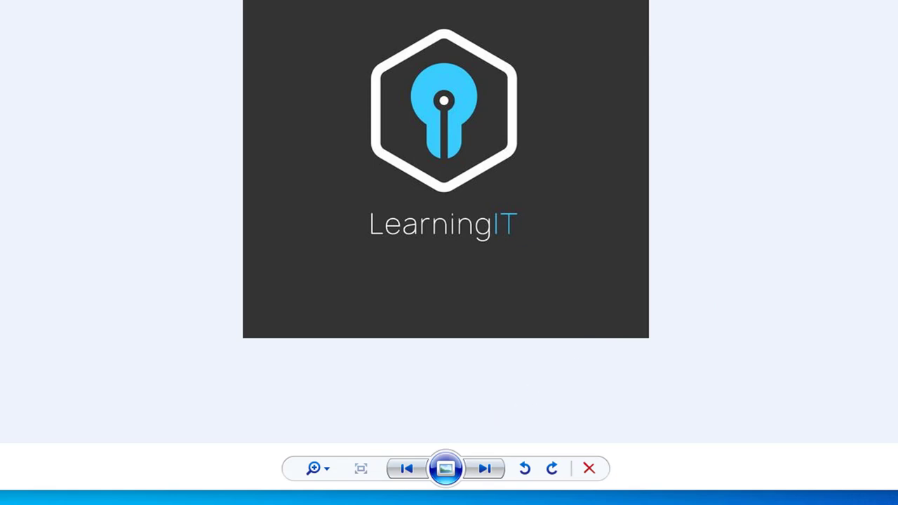
Try zooming in and out of the learningit image in the photo viewer and fit it back to the window
scroll(426, 268, "up", 1)
scroll(425, 268, "up", 3)
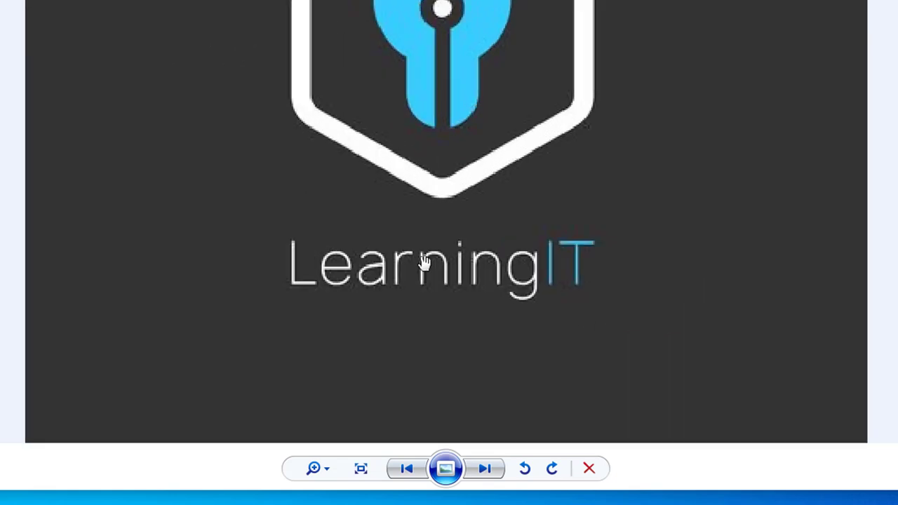
scroll(426, 268, "down", 3)
scroll(425, 268, "down", 1)
scroll(426, 268, "up", 4)
scroll(425, 268, "down", 4)
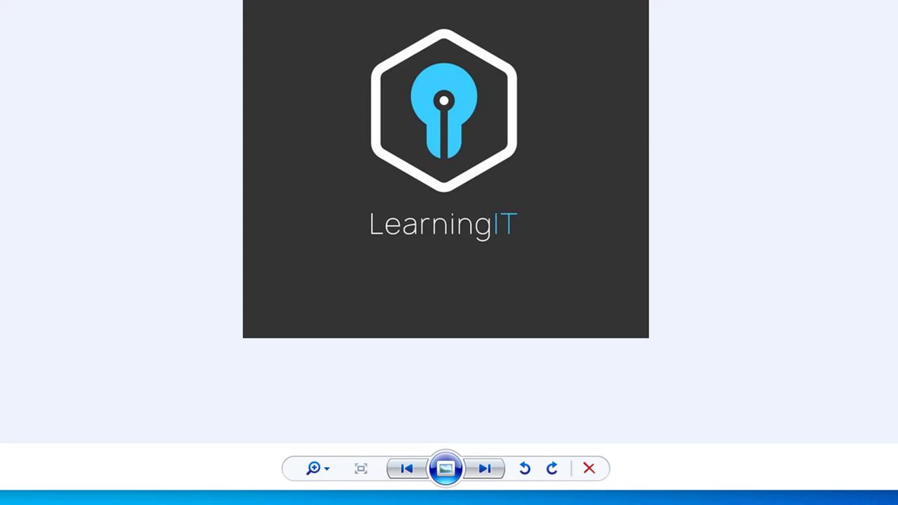
scroll(647, 164, "up", 3)
scroll(486, 246, "down", 3)
scroll(486, 247, "up", 4)
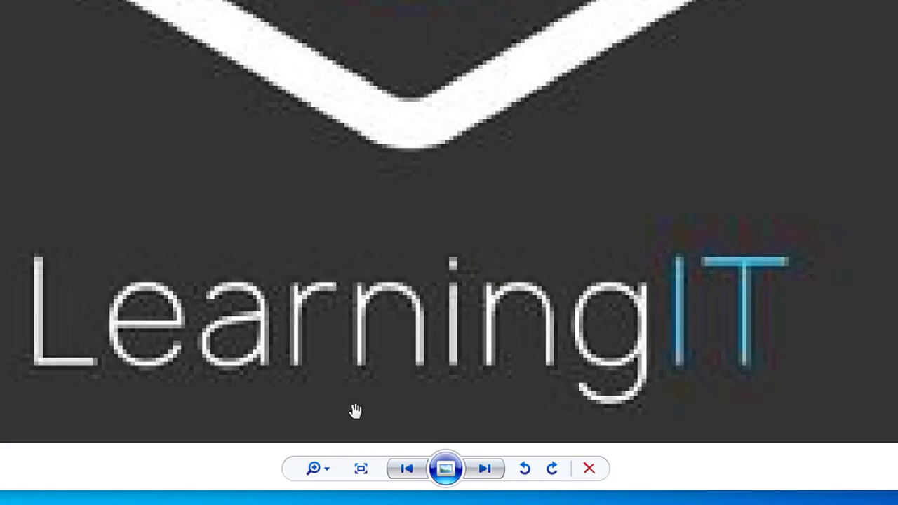
left_click(360, 468)
scroll(495, 199, "up", 3)
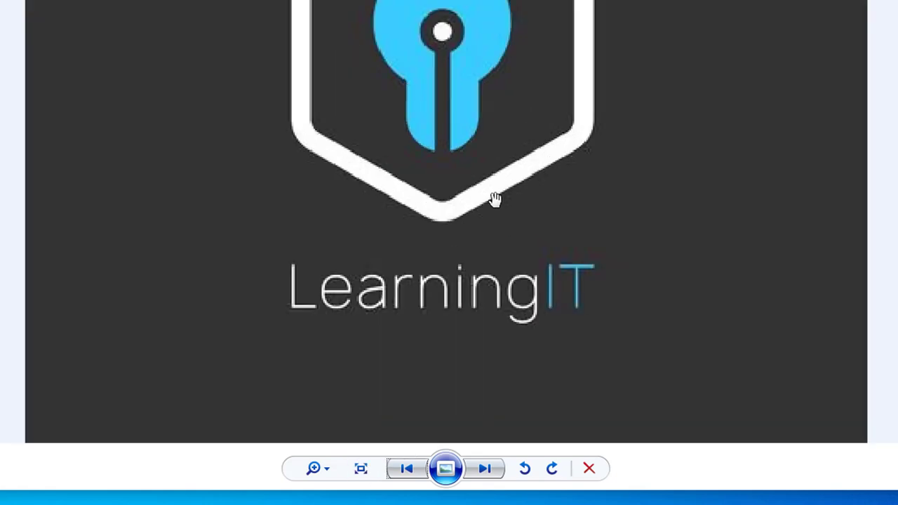
left_click(360, 469)
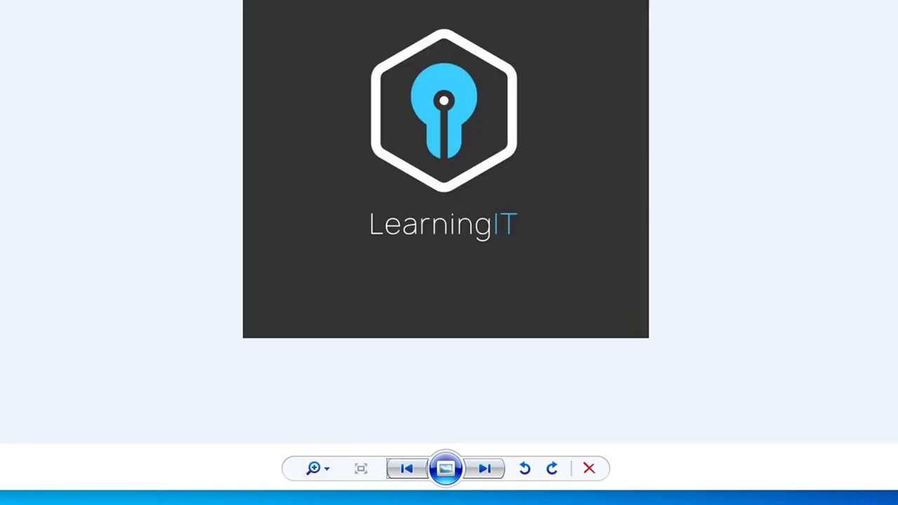
Close the photo viewer and return to the clean folder on the ESD-USB drive
key("alt+F4")
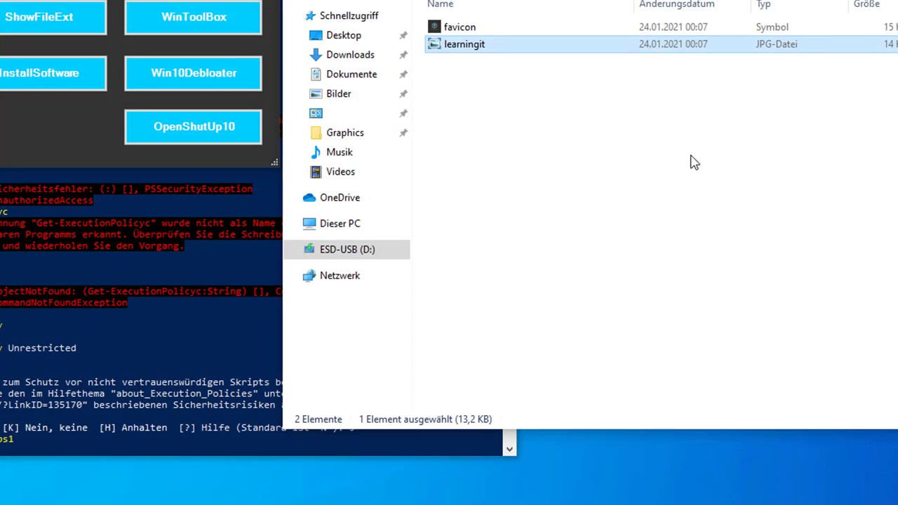
left_click(705, 175)
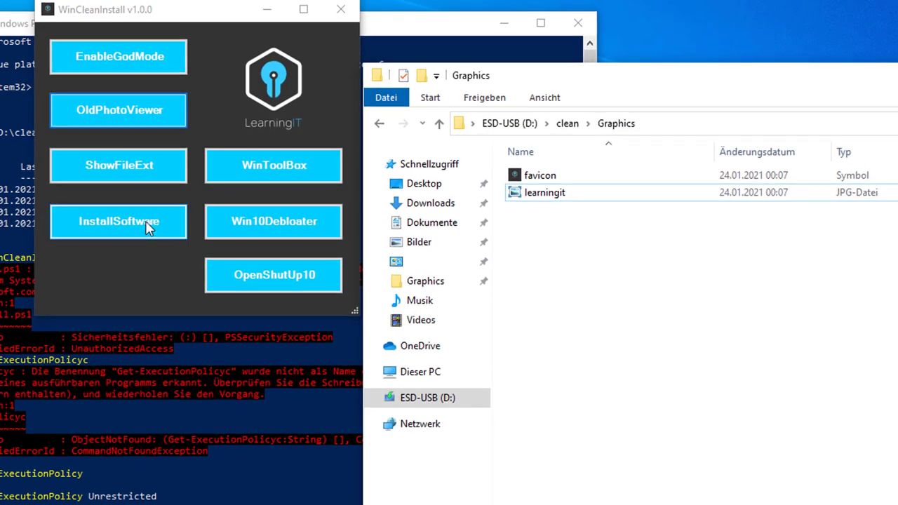
left_click(569, 129)
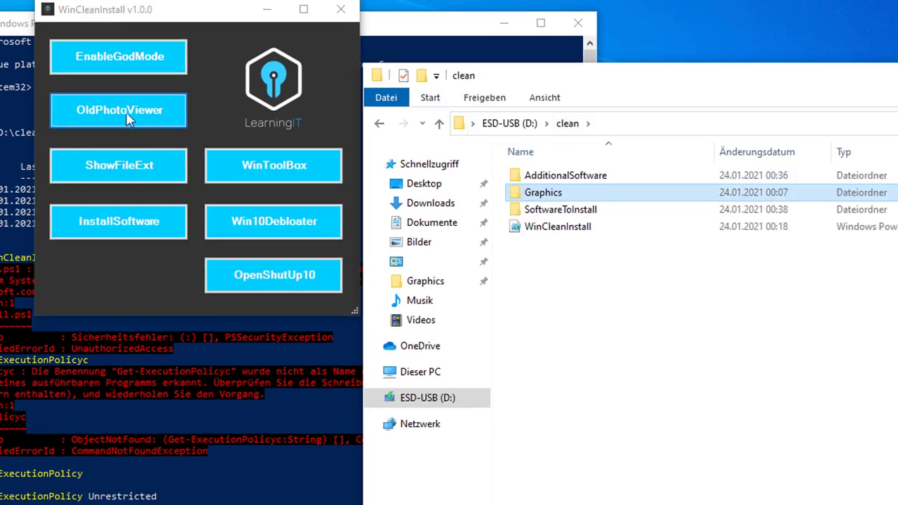
Turn on file extensions with ShowFileExt, then reopen the clean folder on ESD-USB (D:) and place its window beside WinCleanInstall
left_click(116, 159)
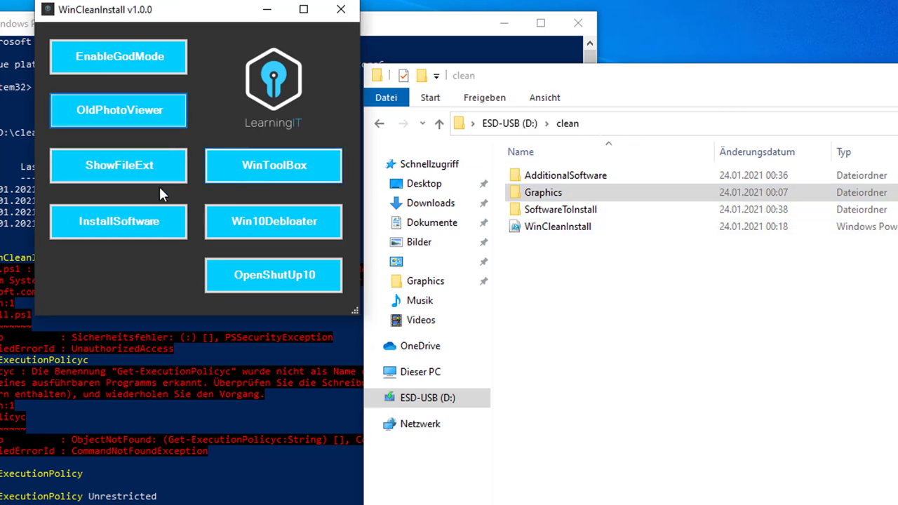
left_click(124, 166)
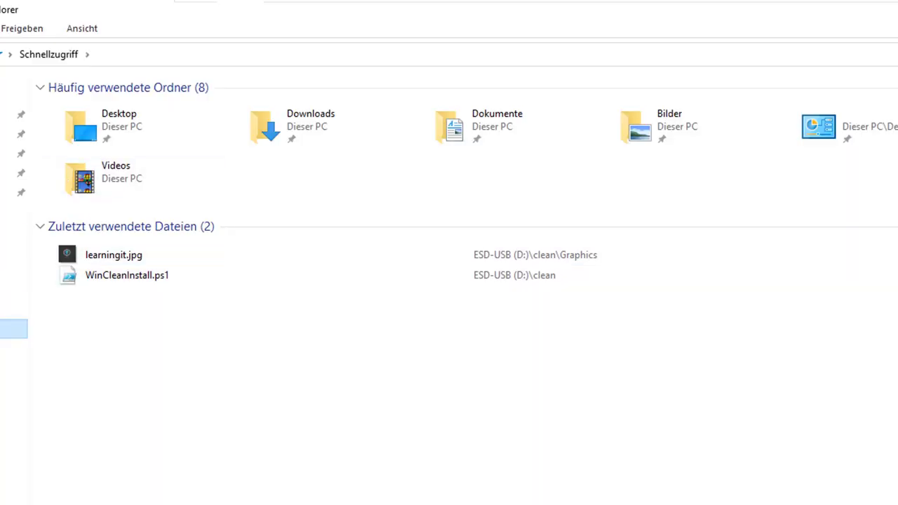
left_click(14, 329)
double_click(86, 125)
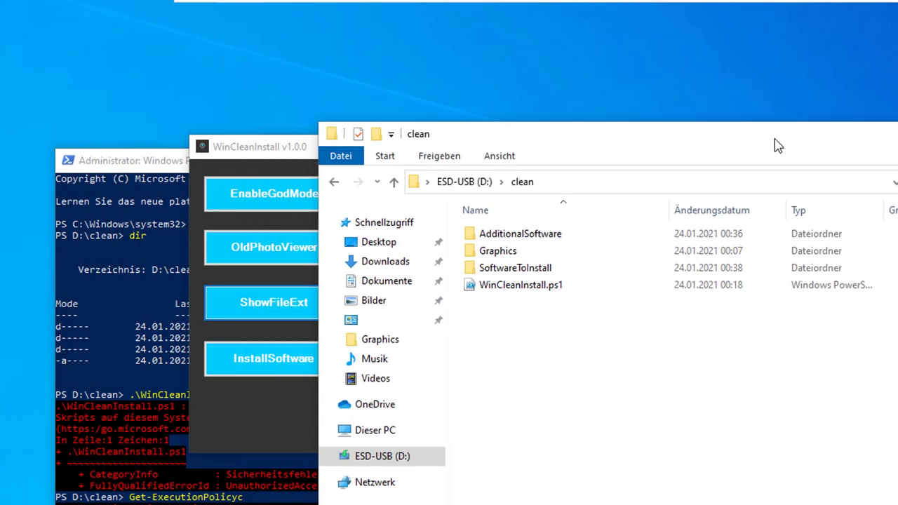
left_click_drag(778, 145, 897, 142)
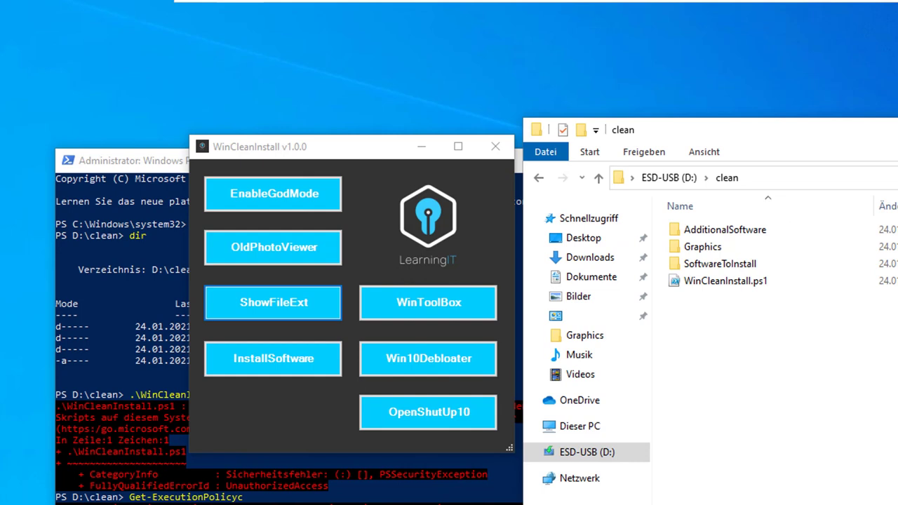
Look through the Graphics, AdditionalSoftware and SoftwareToInstall folders inside clean
double_click(690, 247)
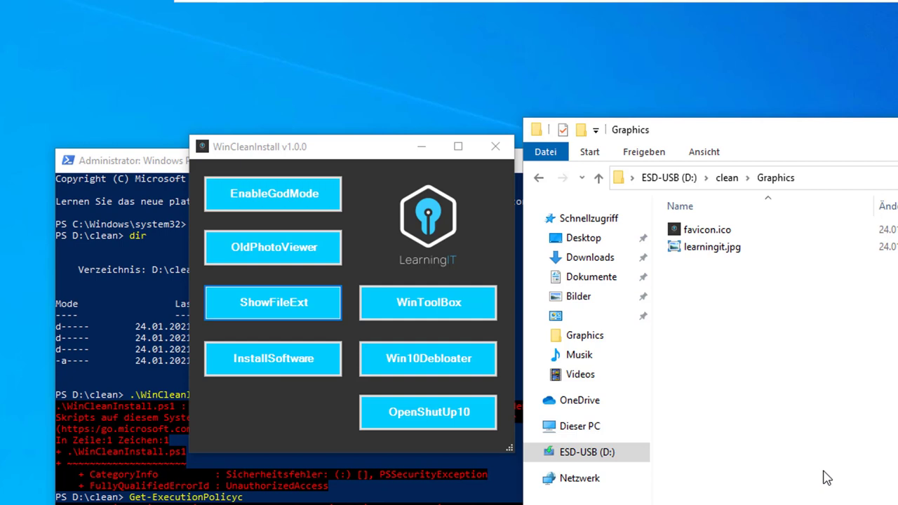
left_click(726, 178)
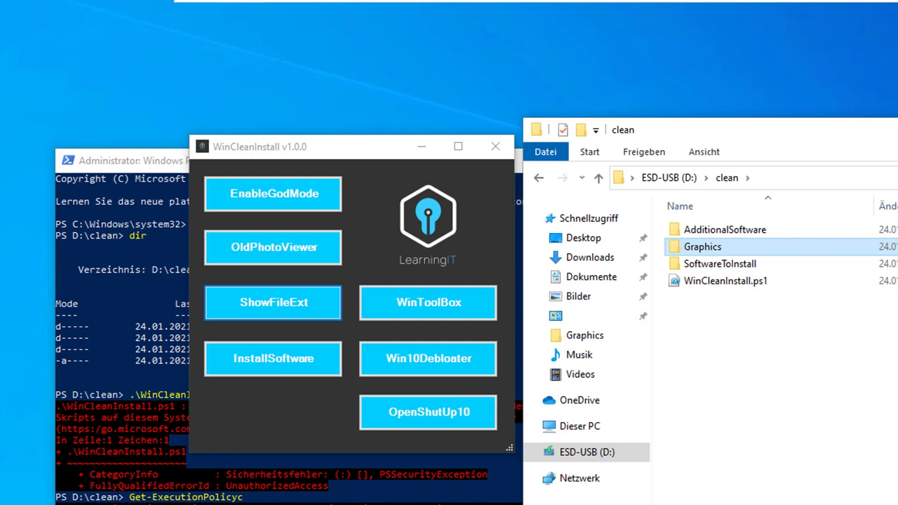
left_click(725, 230)
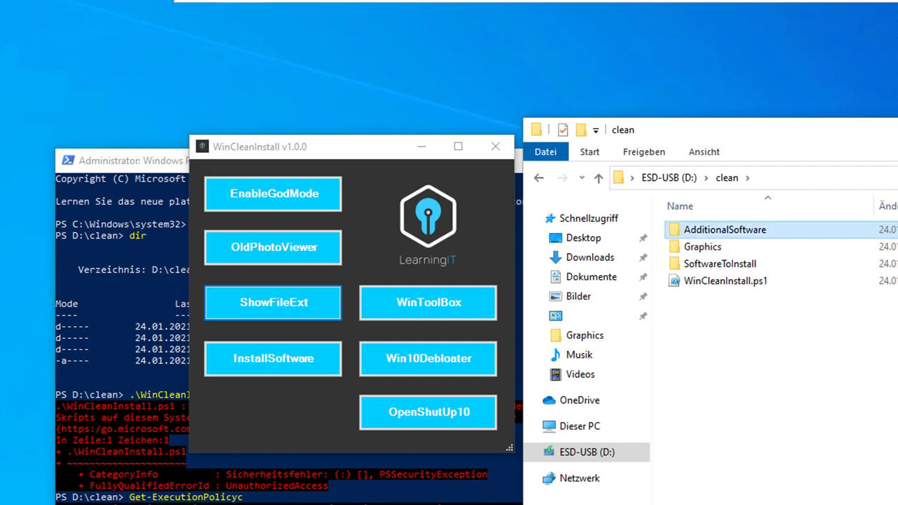
key("Return")
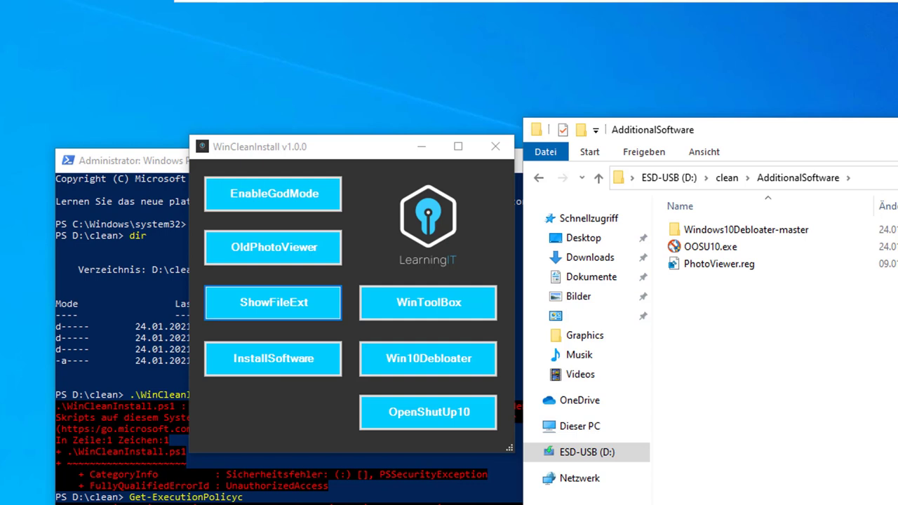
key("BackSpace")
key("Down")
key("Down")
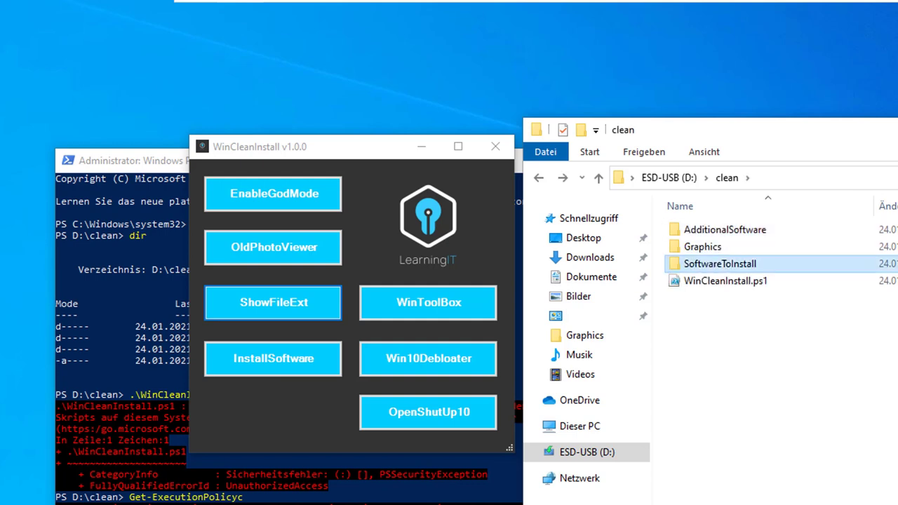
key("Return")
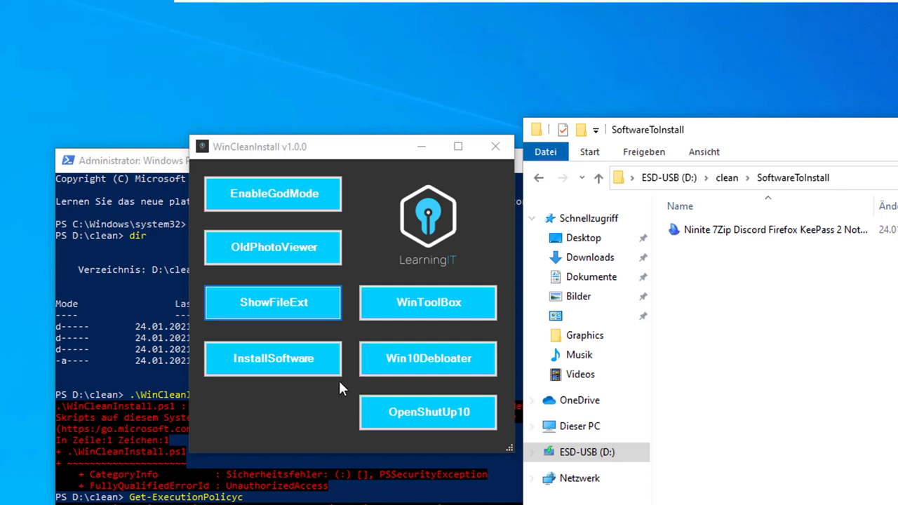
Run InstallSoftware to install the Ninite bundle, show its details and move the Ninite window clear of WinCleanInstall
left_click(286, 347)
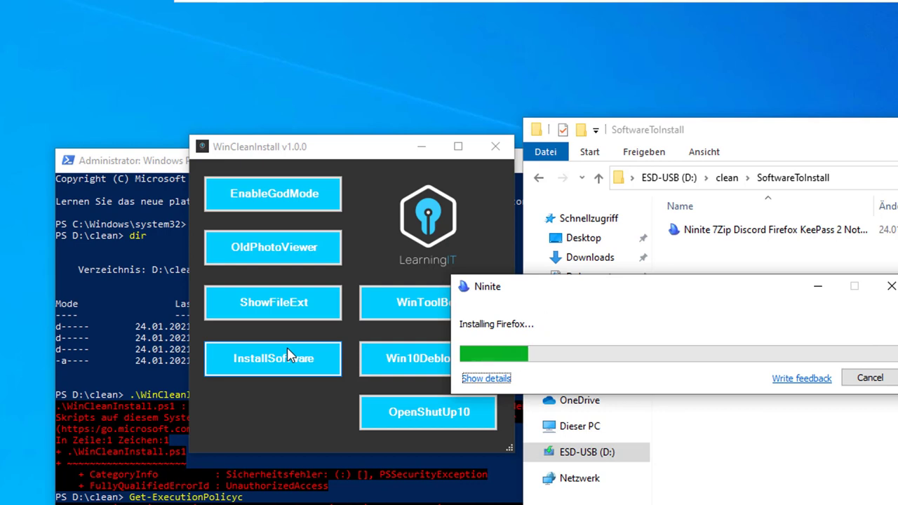
left_click(486, 379)
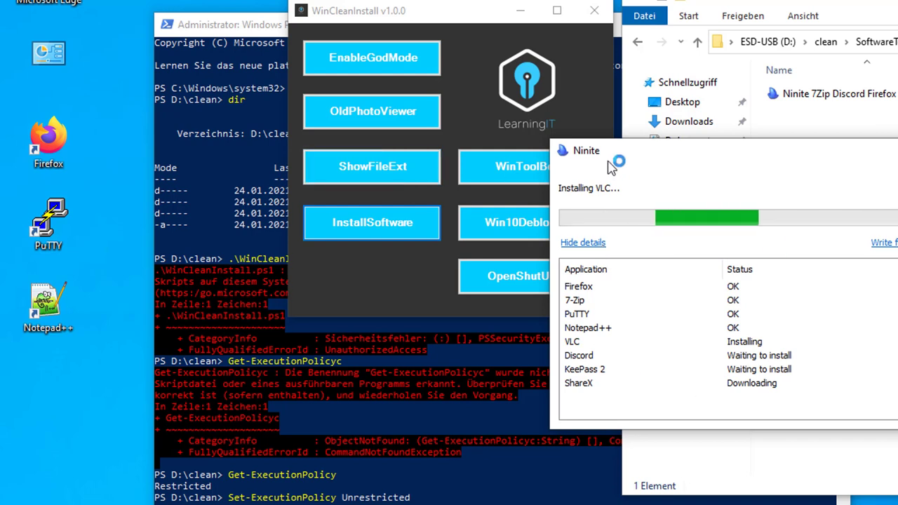
left_click_drag(615, 157, 804, 178)
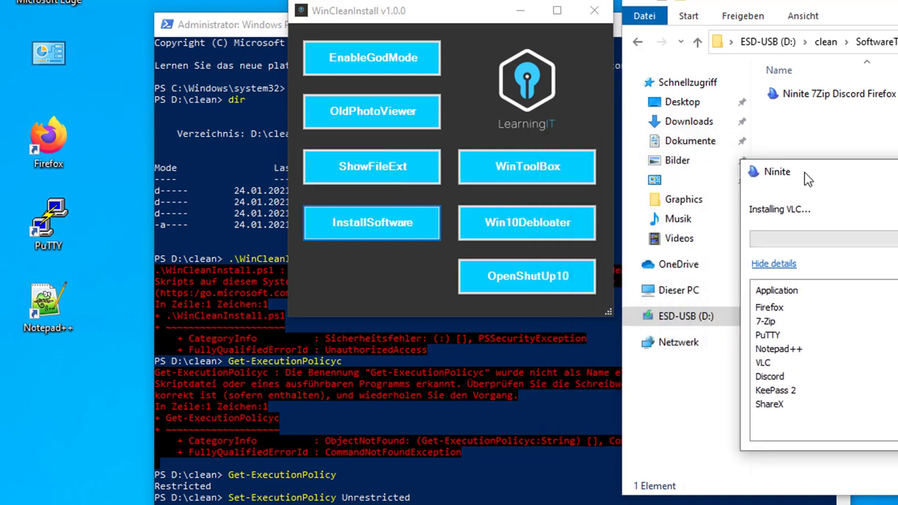
left_click(353, 305)
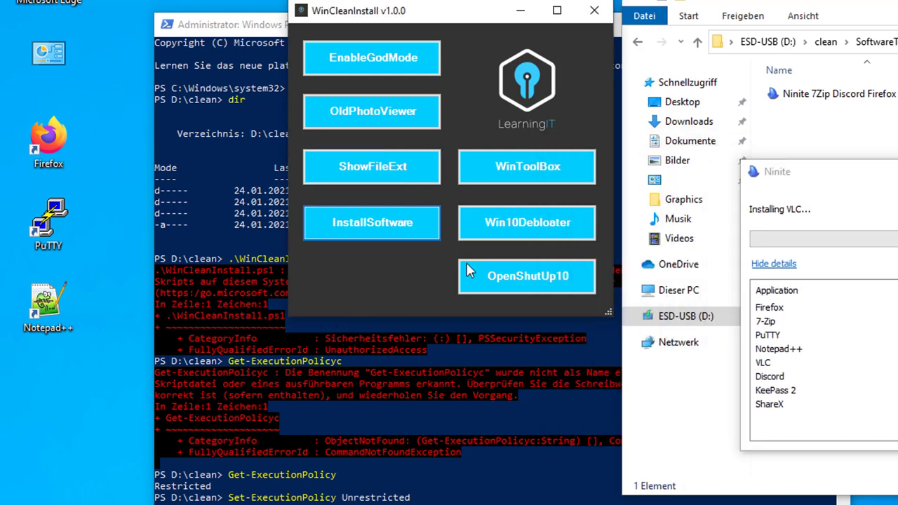
Launch WinToolBox from WinCleanInstall and close the finished Ninite installer
left_click(507, 175)
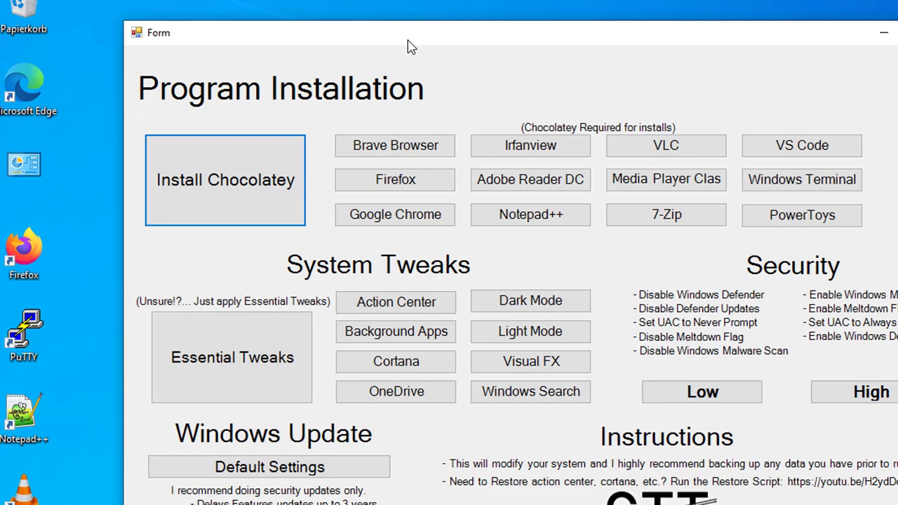
left_click_drag(411, 47, 436, 87)
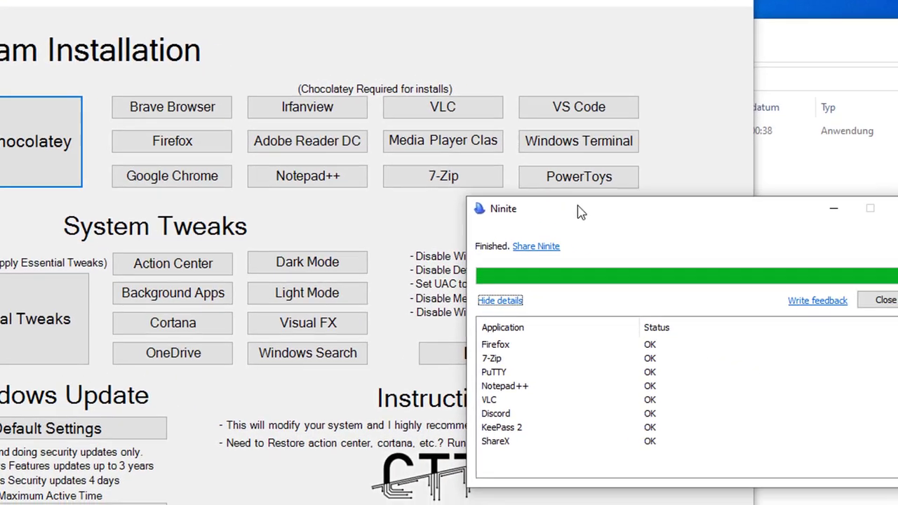
left_click_drag(797, 278, 745, 277)
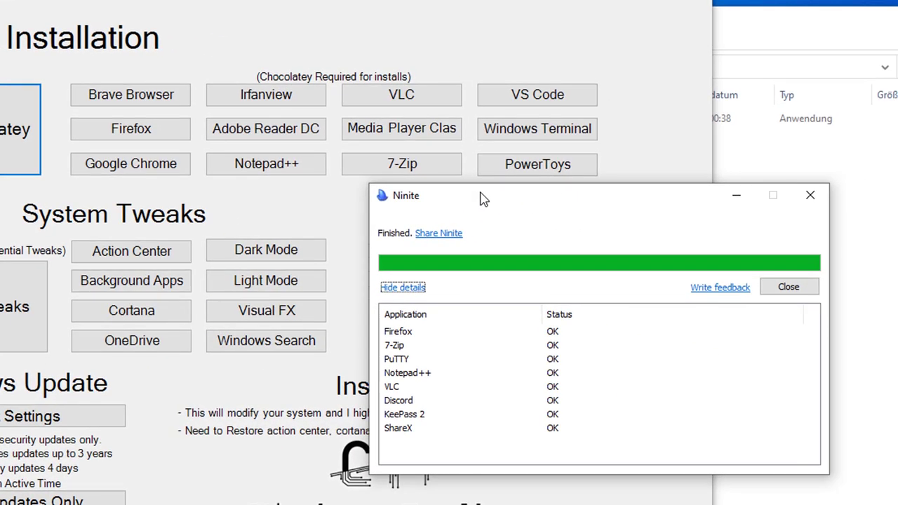
left_click(810, 287)
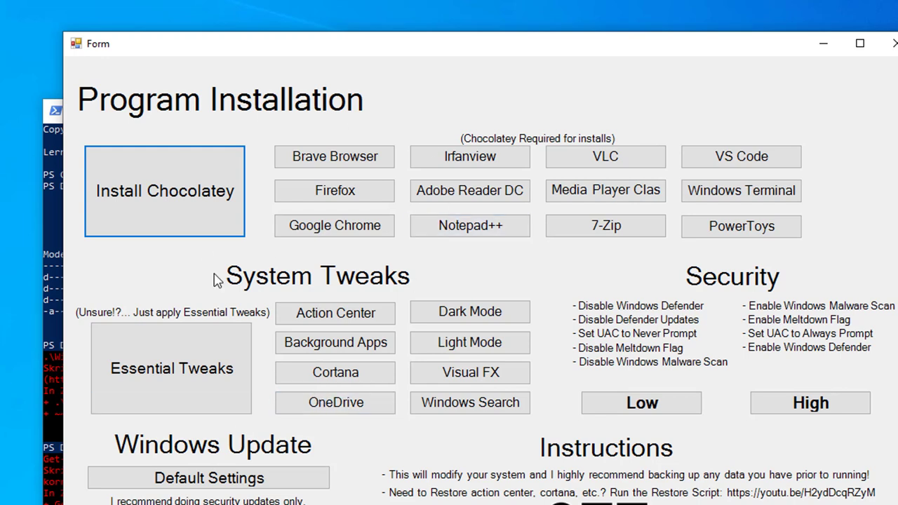
Apply the Essential Tweaks in the Windows Toolbox and acknowledge the completed operation
left_click(218, 361)
left_click(211, 386)
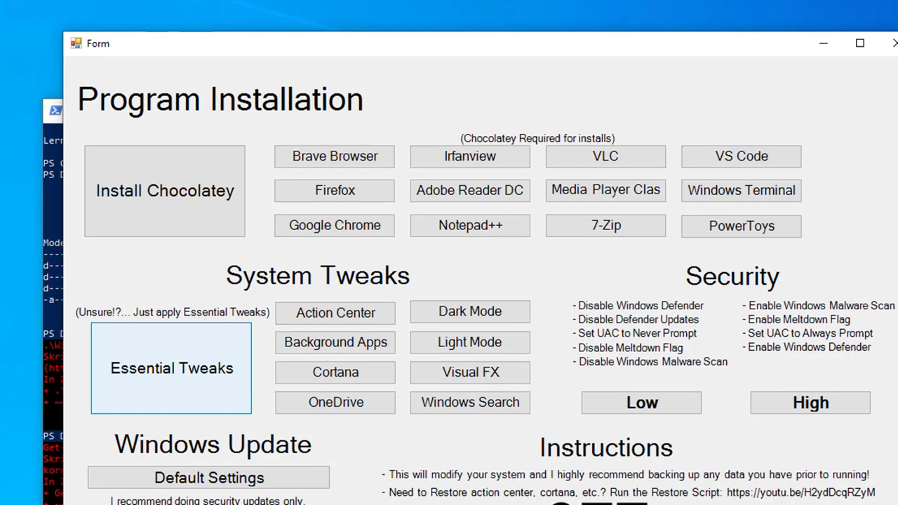
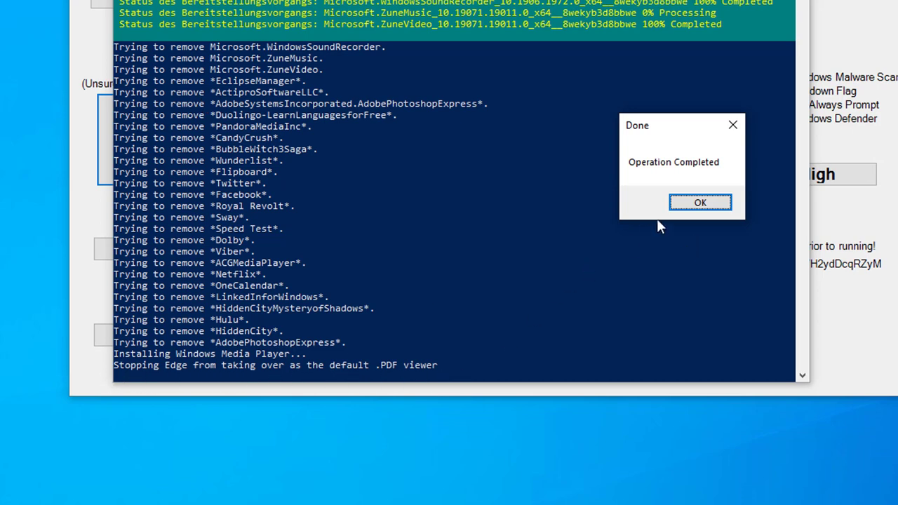
left_click(722, 201)
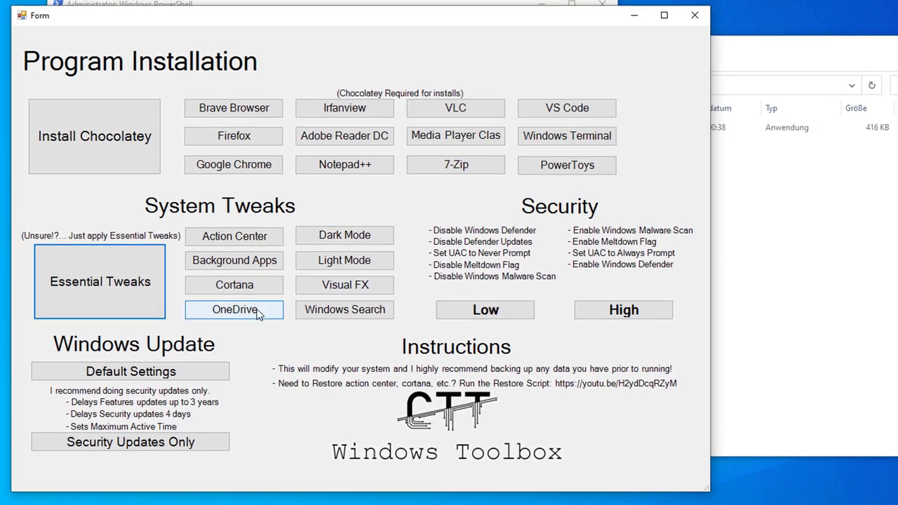
Try Dark Mode from the toolbox, check it on the Explorer window and switch back to Light Mode
left_click(350, 239)
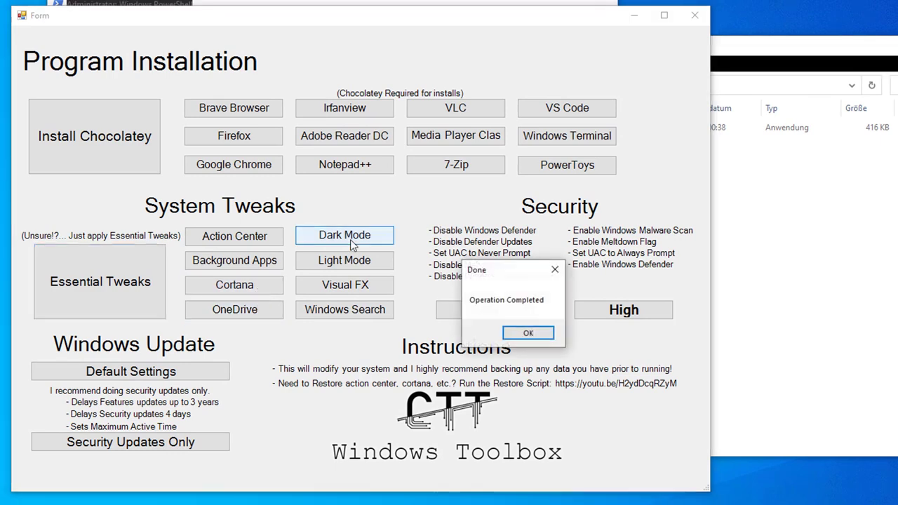
key("alt+Tab")
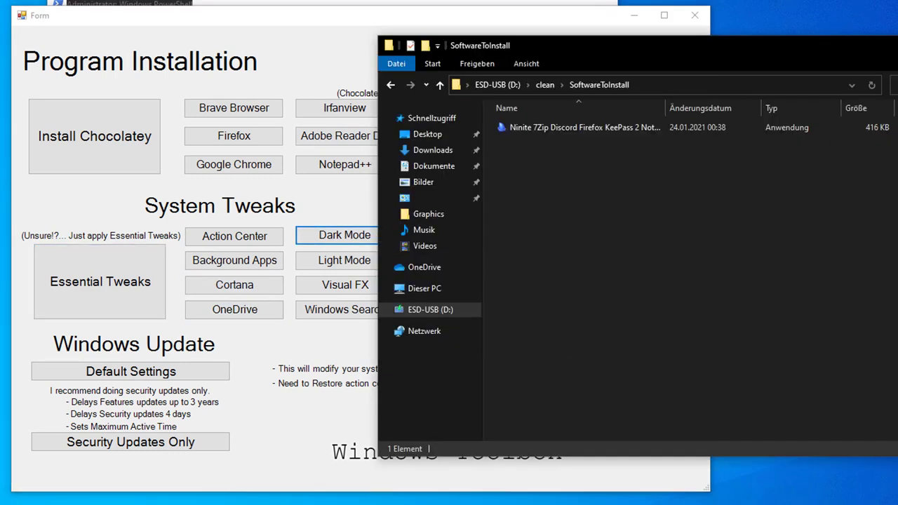
left_click(338, 51)
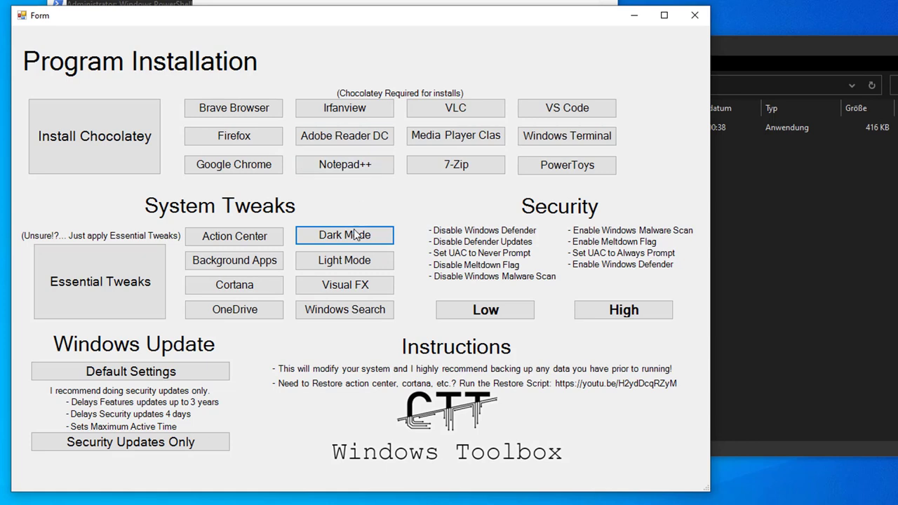
left_click(344, 260)
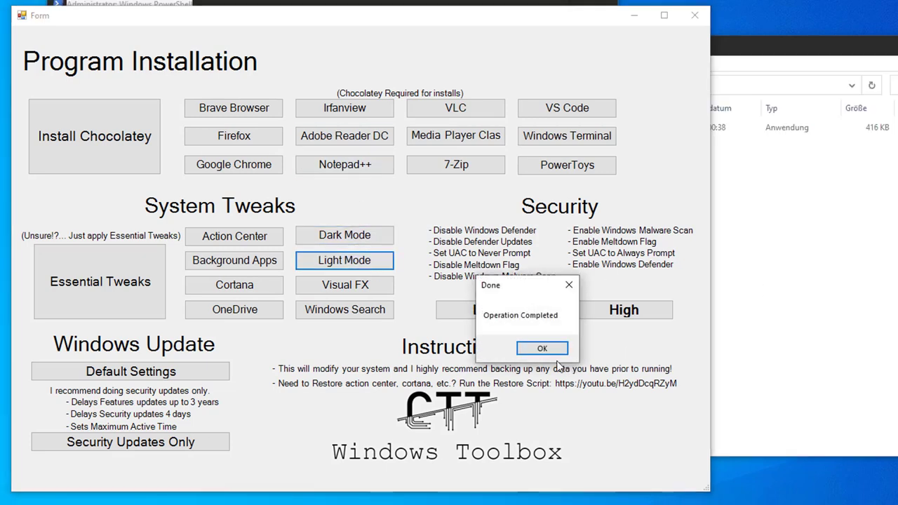
left_click(519, 354)
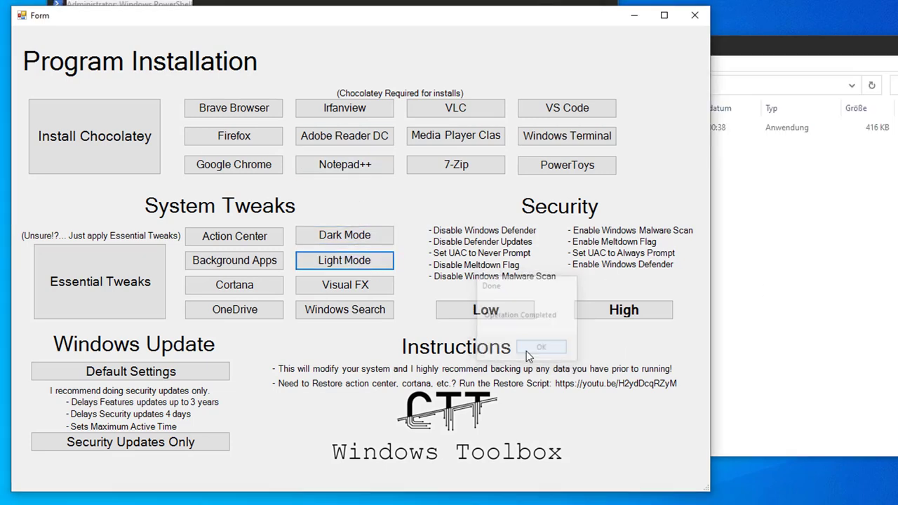
Disable Cortana with the toolbox and hide the Cortana and Task View buttons on the taskbar
left_click(244, 293)
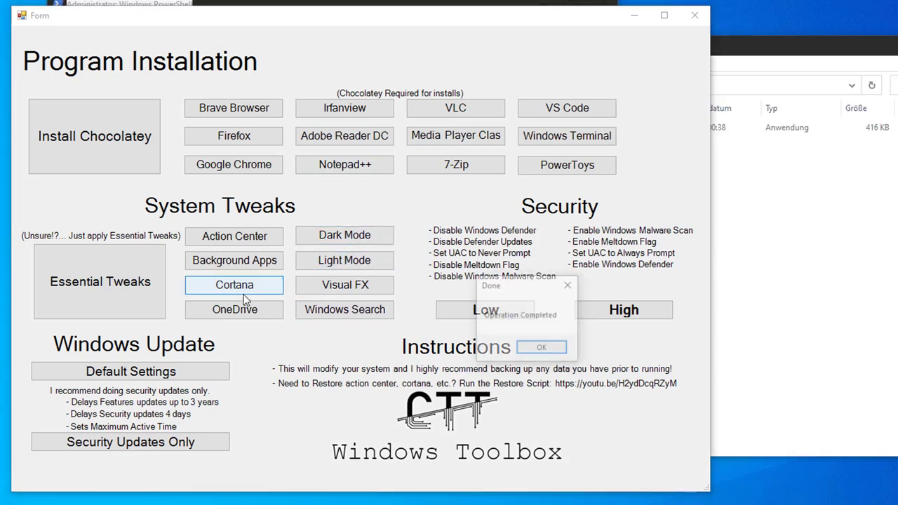
left_click(542, 348)
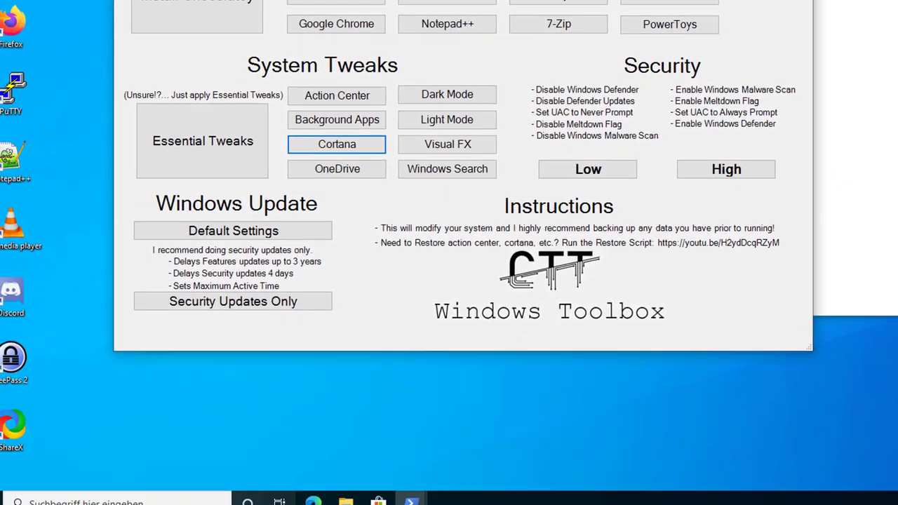
left_click(256, 491)
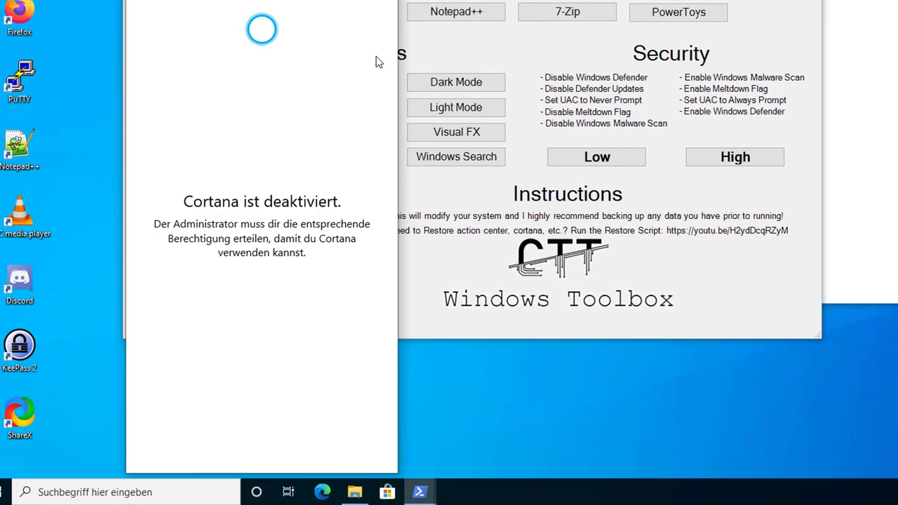
left_click(256, 491)
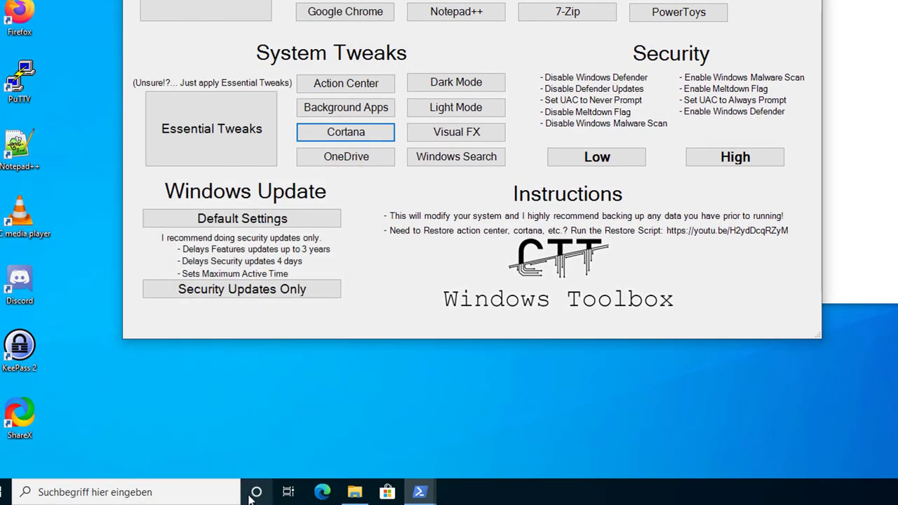
right_click(251, 491)
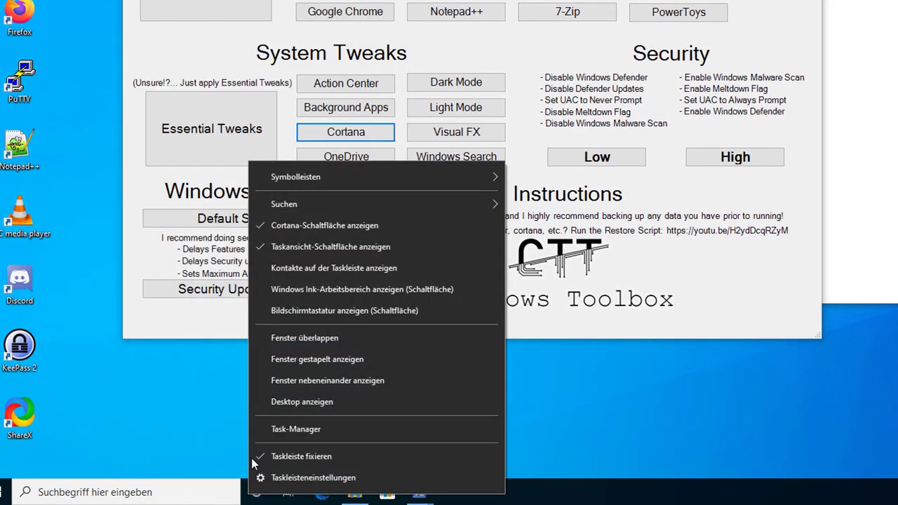
left_click(347, 228)
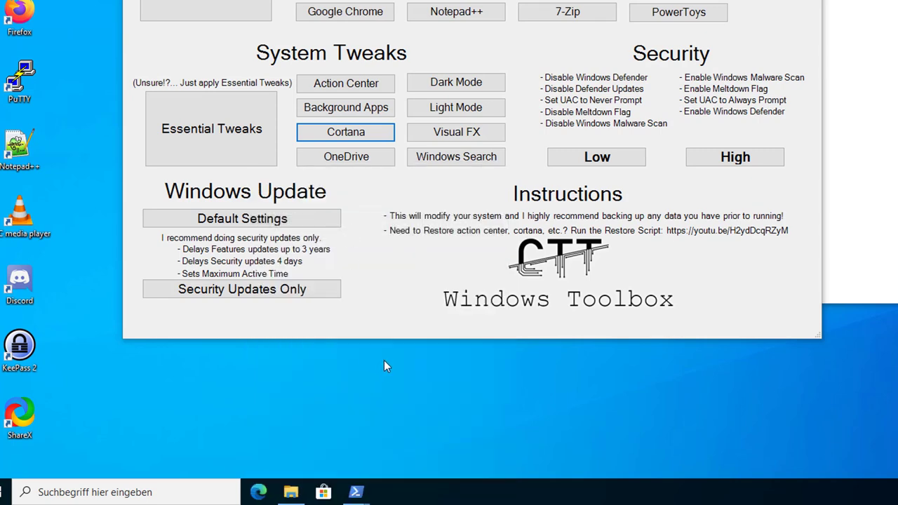
Uninstall OneDrive with the toolbox and move the SoftwareToInstall window out of the way
left_click(366, 166)
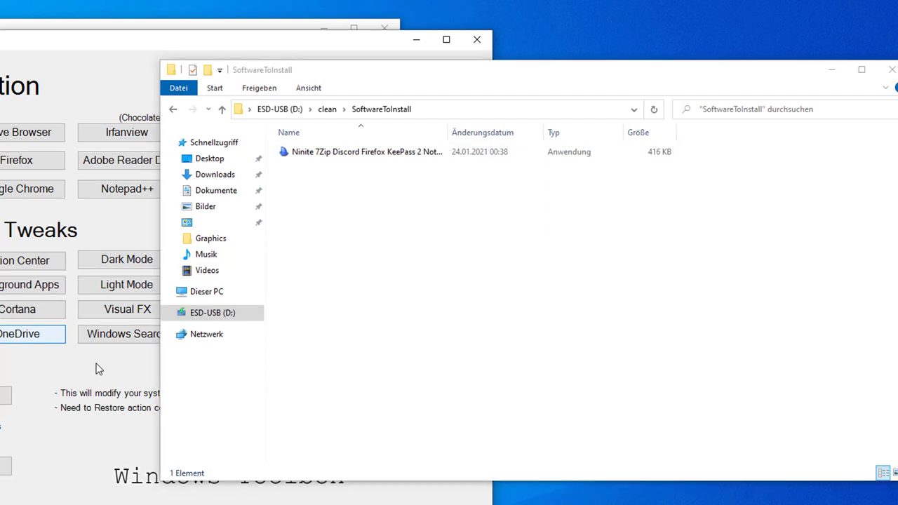
left_click(394, 85)
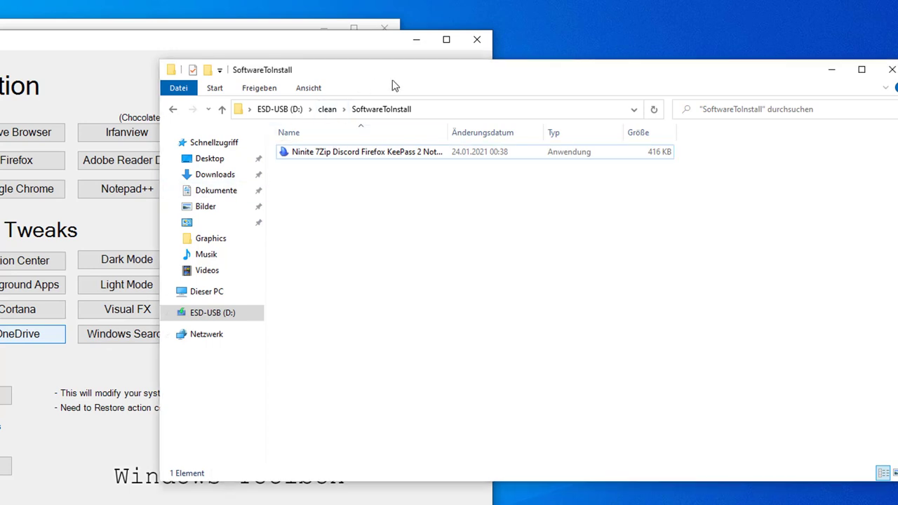
left_click_drag(395, 82, 717, 78)
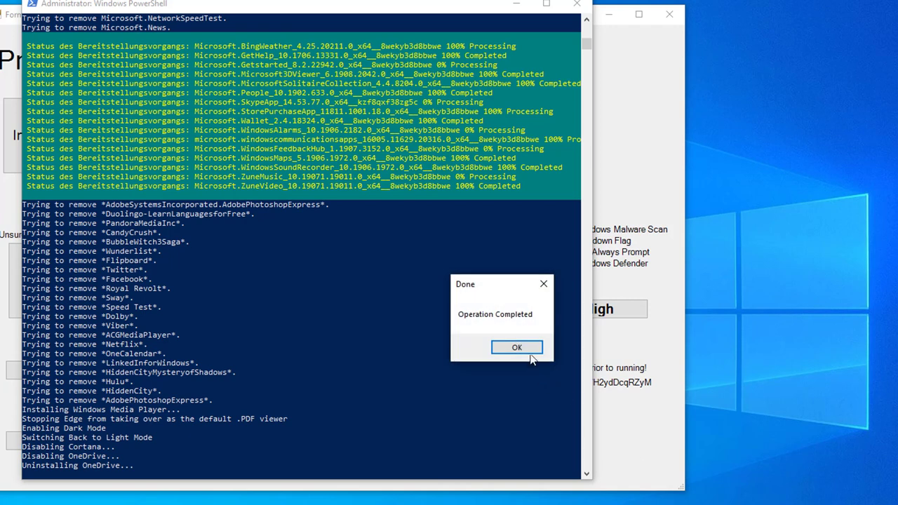
Acknowledge the completed OneDrive removal and search Windows for onedrive
left_click(531, 354)
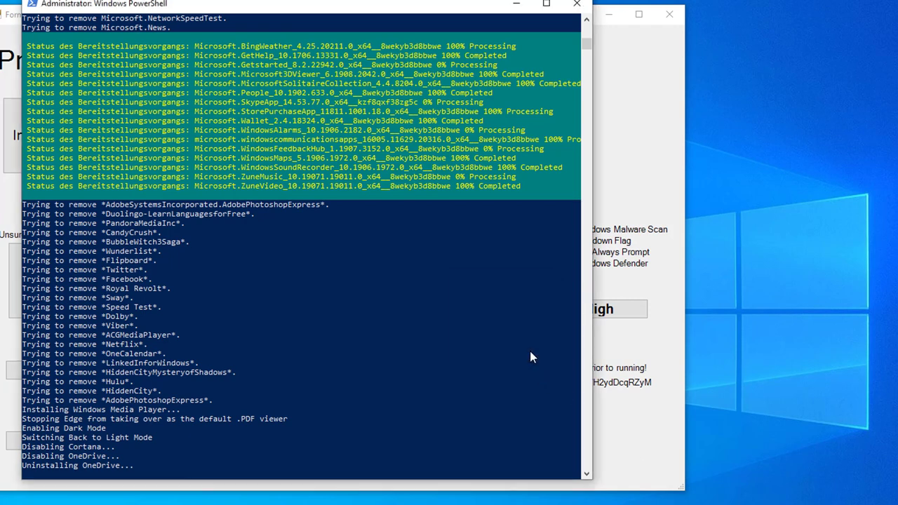
left_click(613, 466)
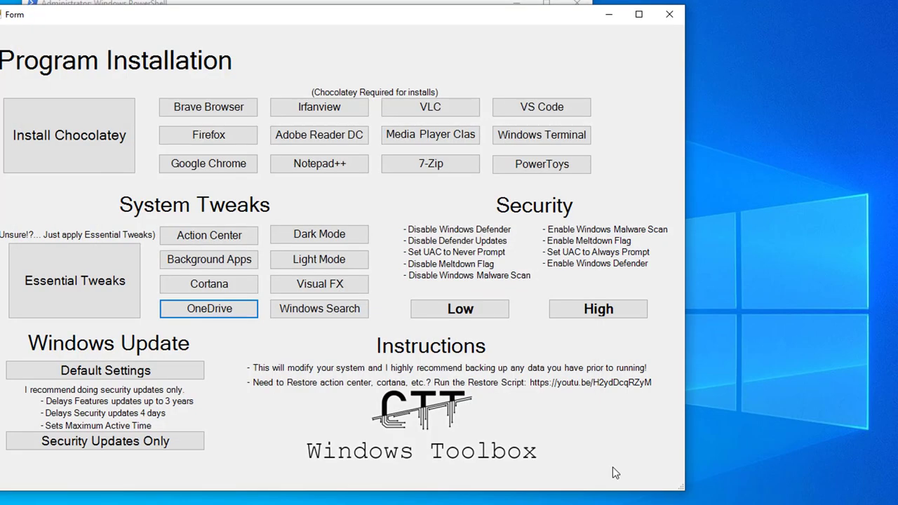
left_click(7, 502)
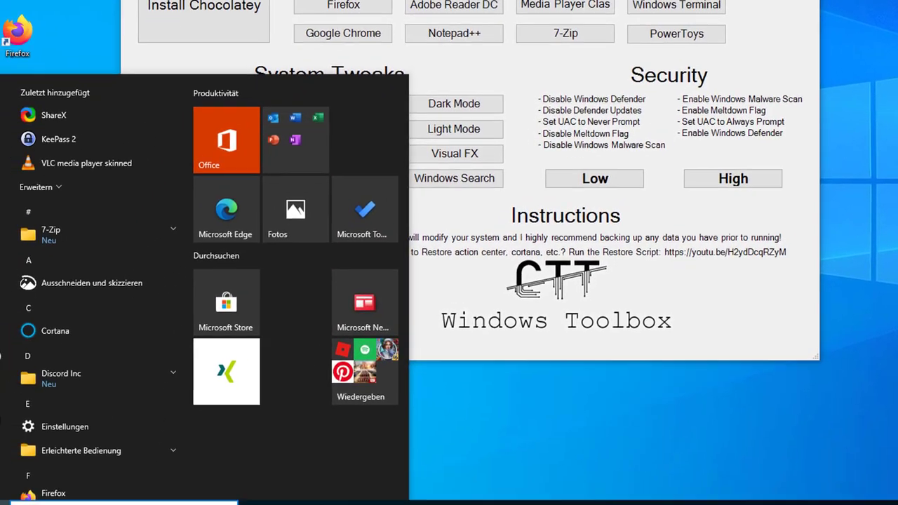
type("onedriv")
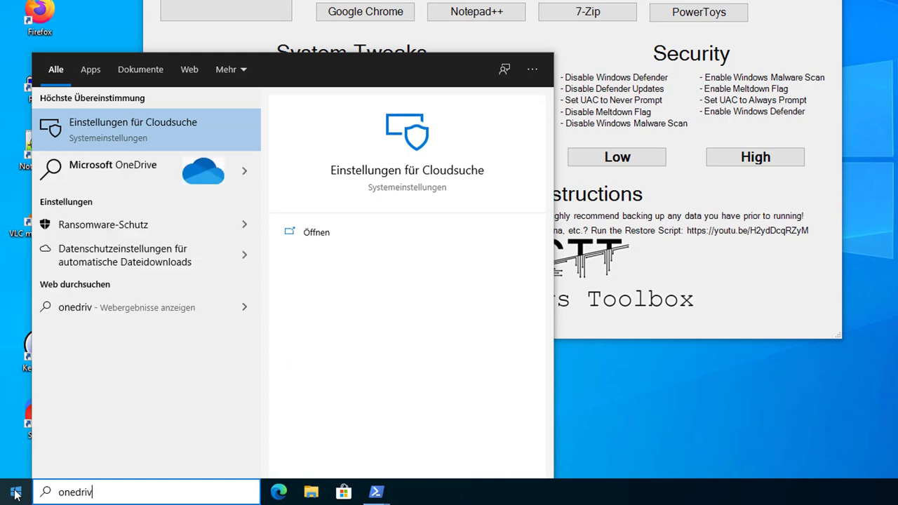
type("e")
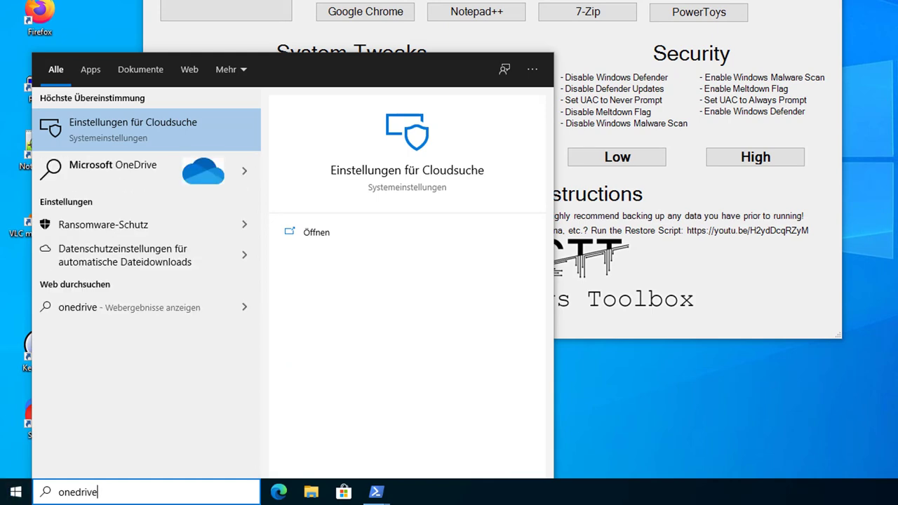
left_click(78, 166)
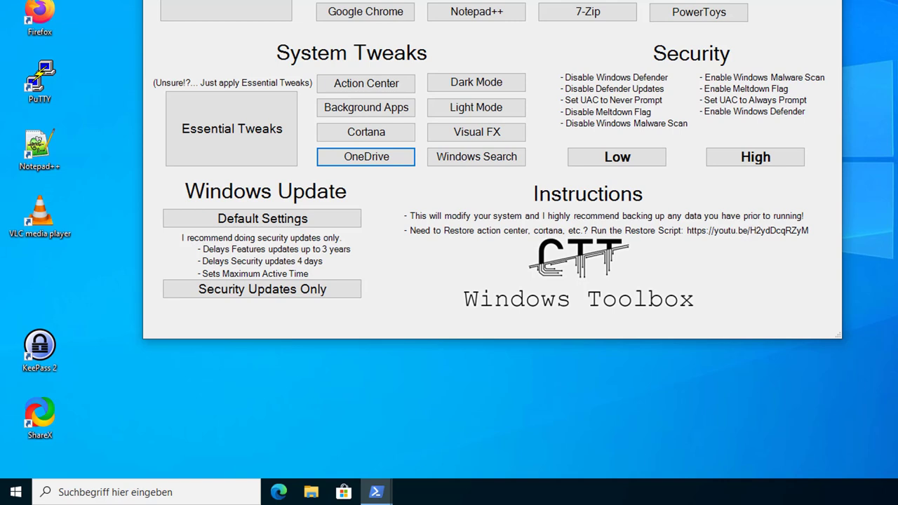
Check the taskbar search box, disable Windows Search with the toolbox and acknowledge the completed operation
left_click(162, 491)
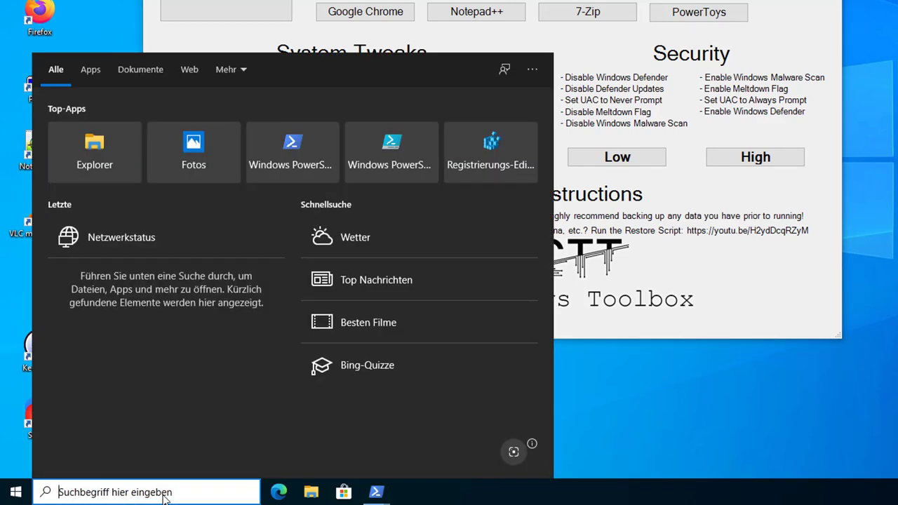
key("super")
key("super")
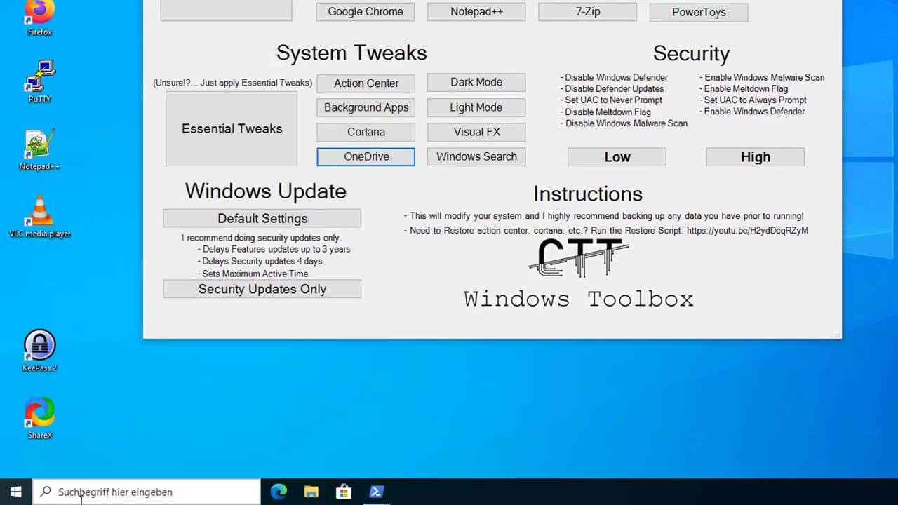
key("super+s")
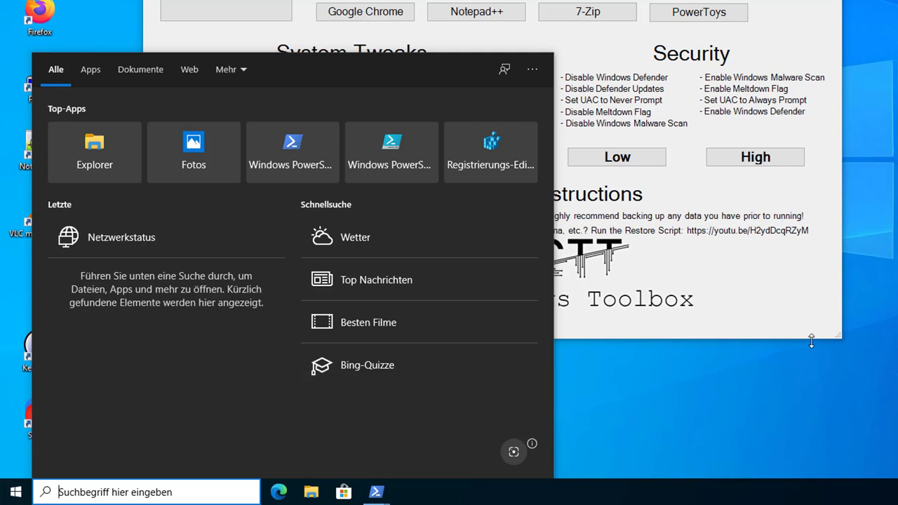
left_click(801, 320)
left_click(496, 159)
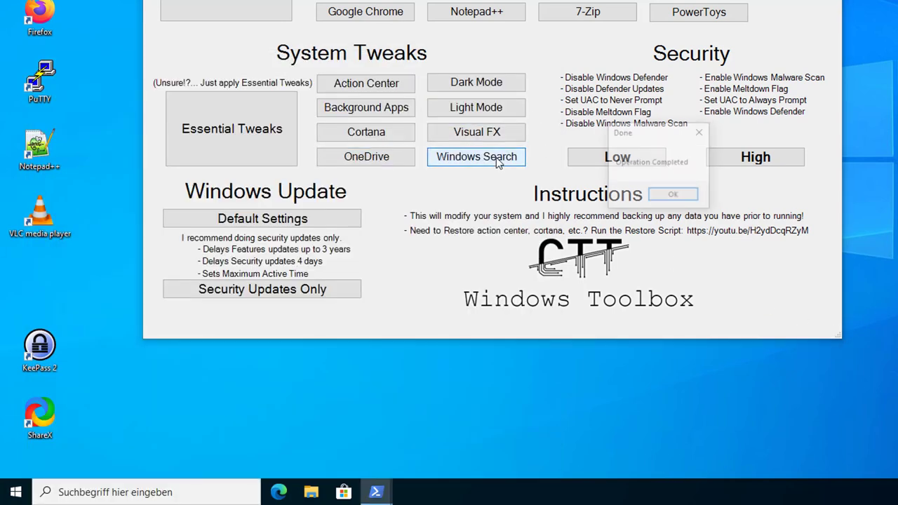
left_click(691, 197)
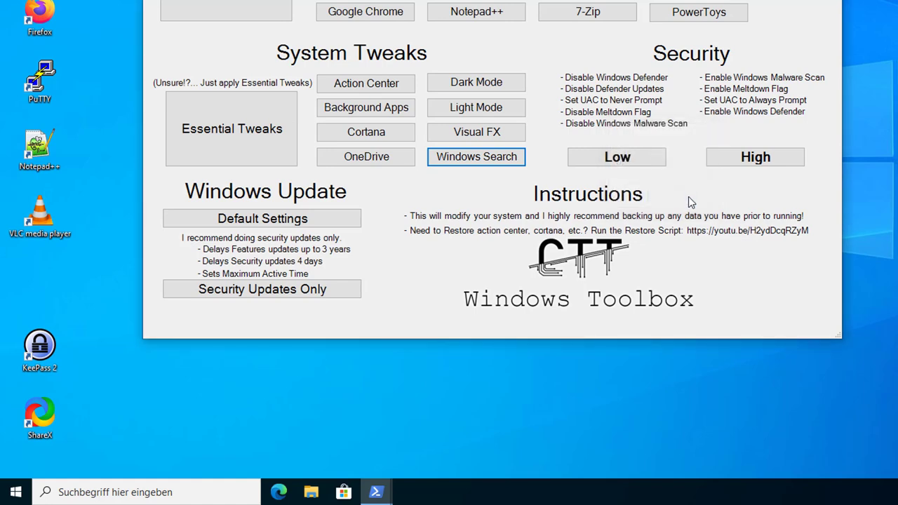
Check the taskbar and its display options for the effect of disabling Windows Search
key("super")
key("super")
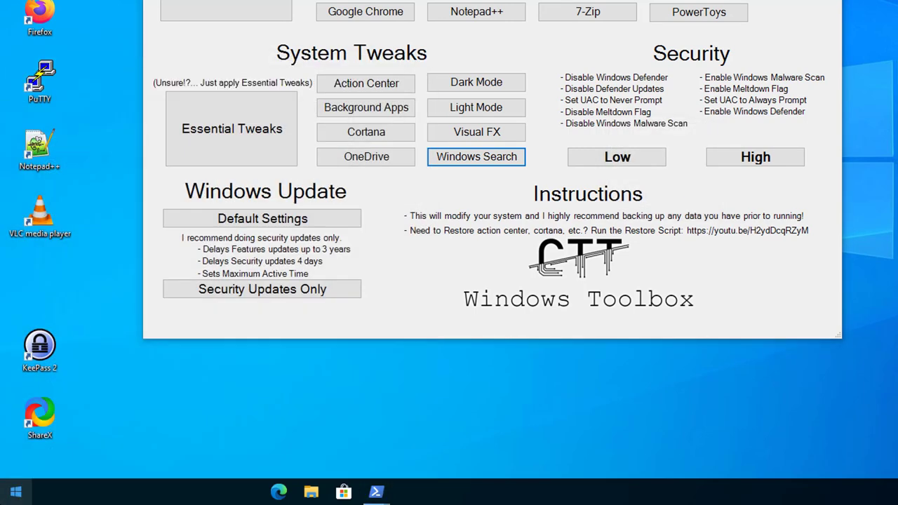
right_click(65, 493)
left_click(97, 457)
right_click(91, 490)
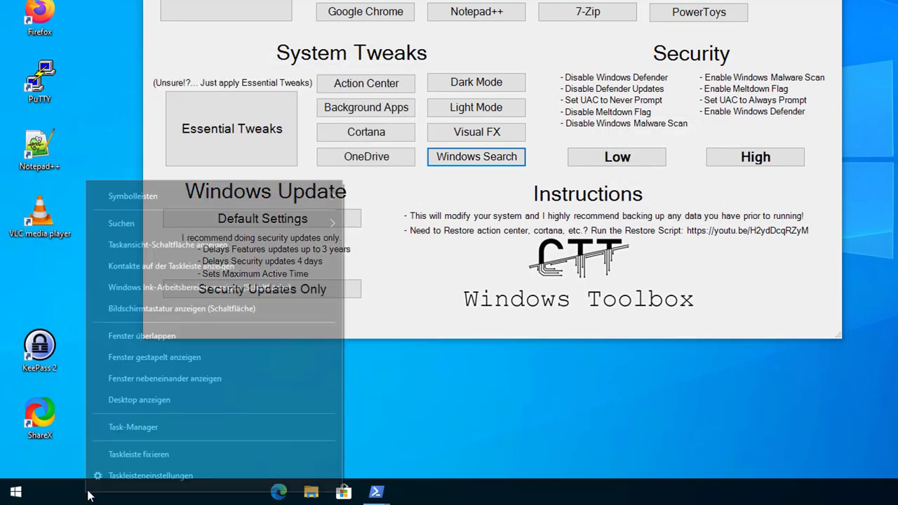
left_click(112, 466)
right_click(116, 494)
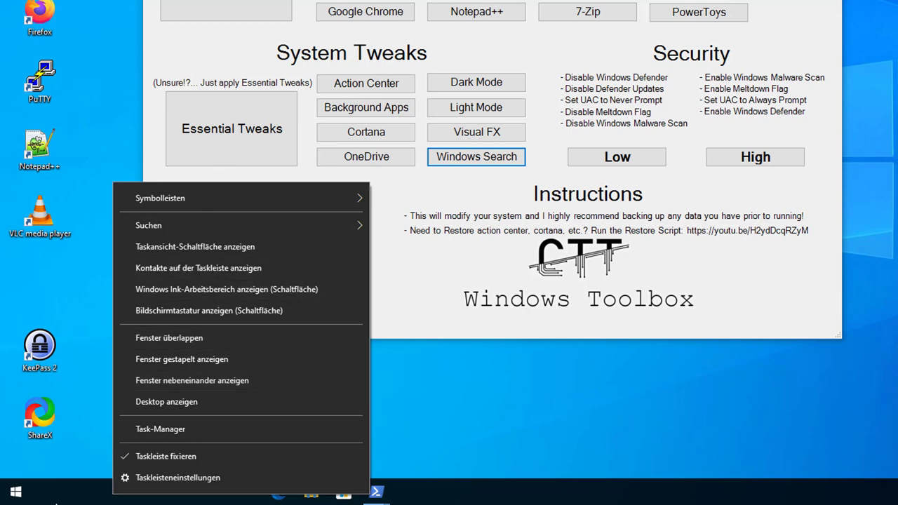
left_click(35, 501)
Test the local app search in the Start menu by searching for powershell and power
left_click(17, 493)
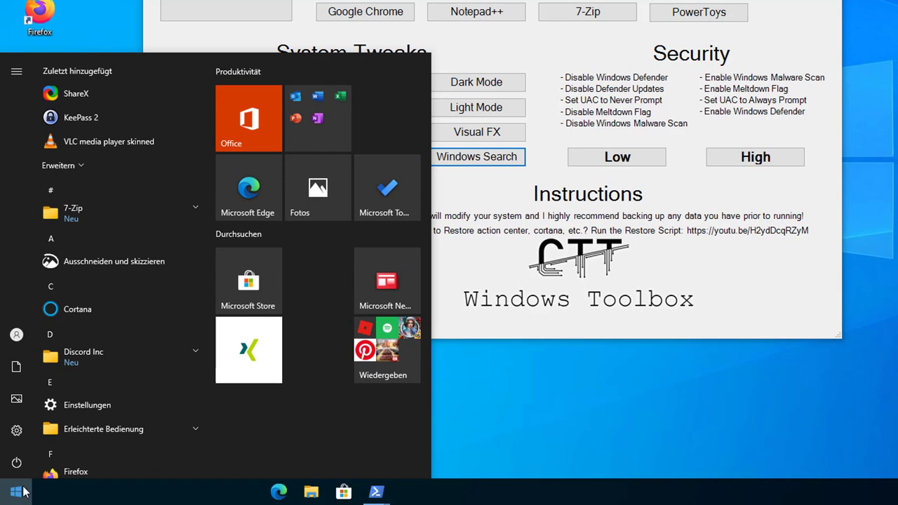
type("powershell")
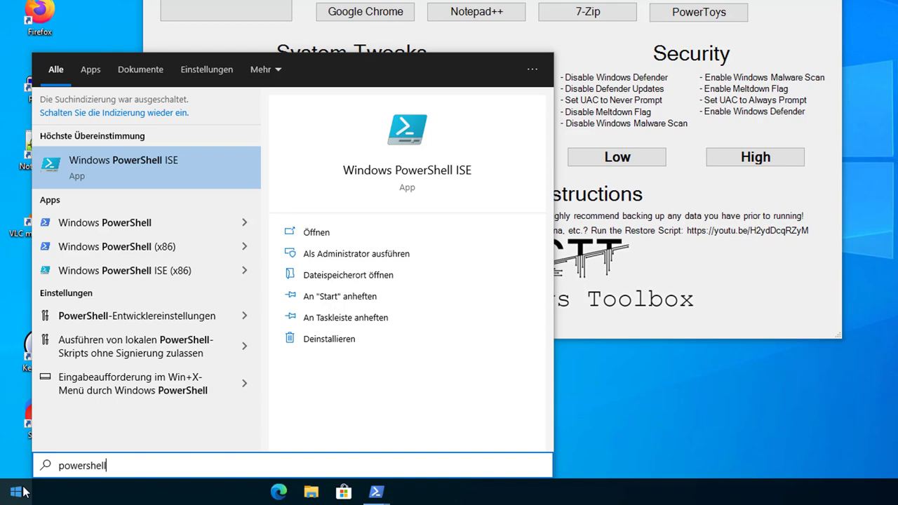
left_click(23, 491)
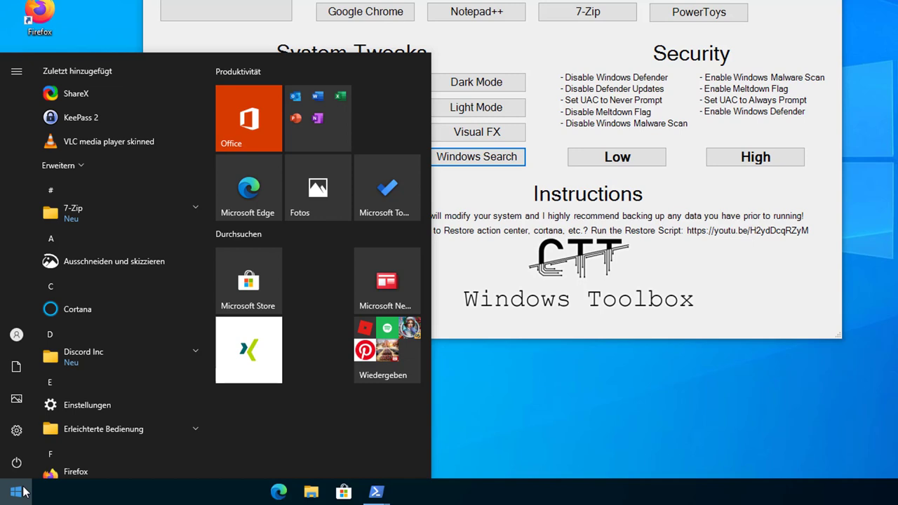
type("power")
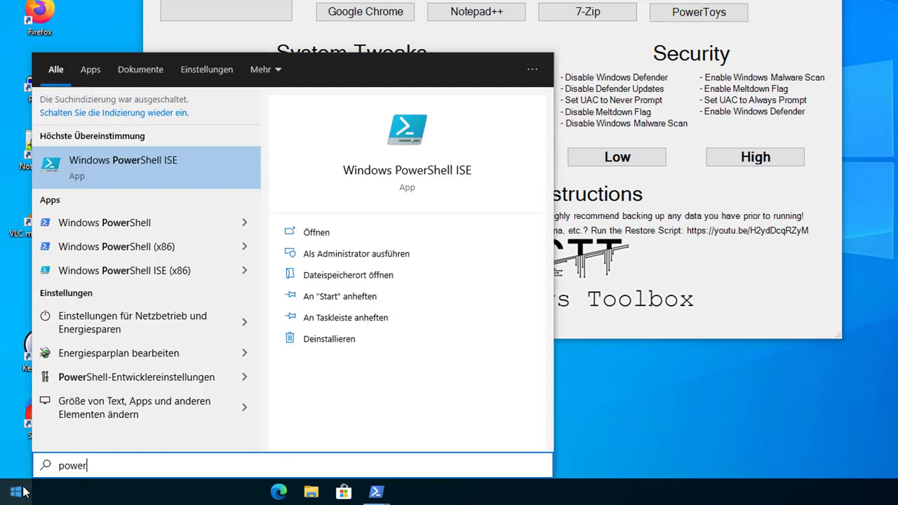
left_click(23, 492)
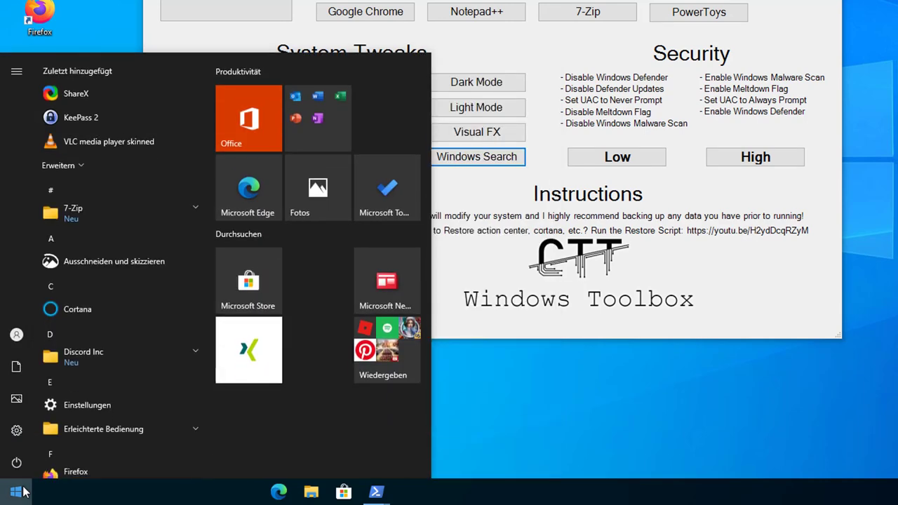
left_click(24, 492)
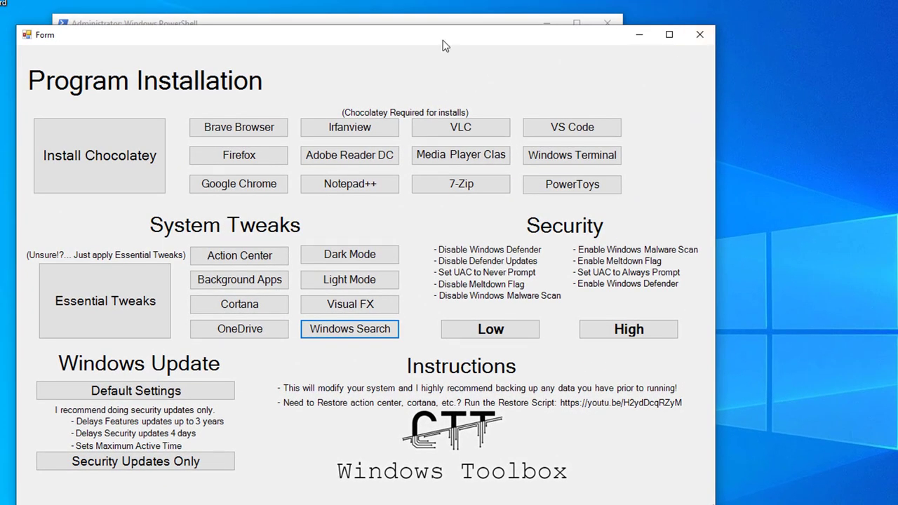
Move the toolbox window to view the PowerShell log, and show and hide the taskbar's Task View button
left_click_drag(442, 39, 476, 19)
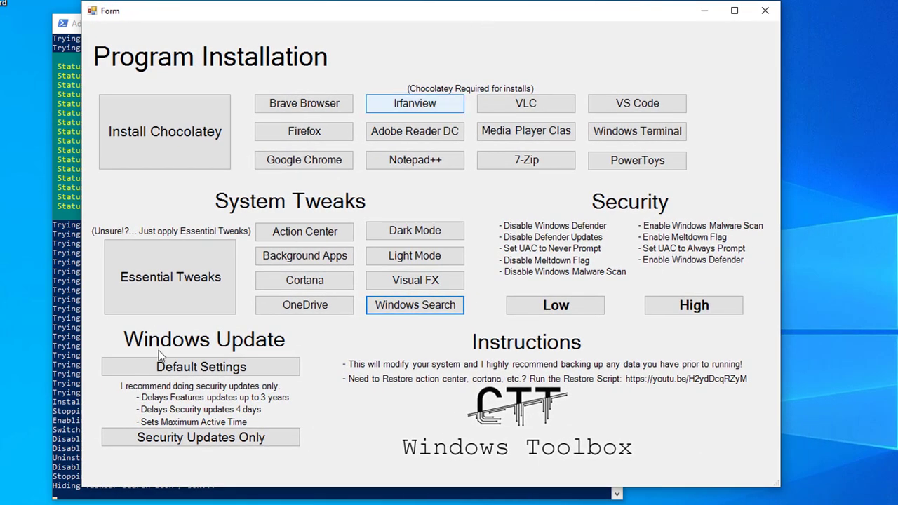
left_click(71, 371)
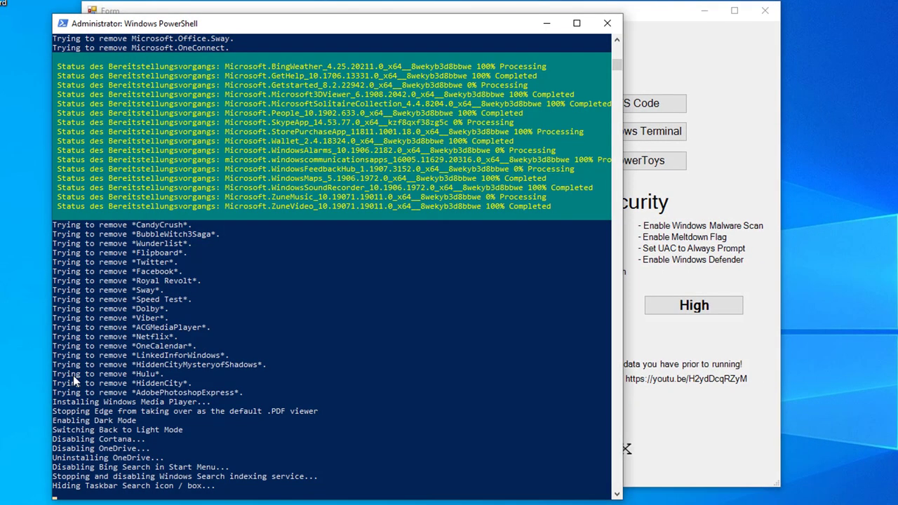
right_click(127, 498)
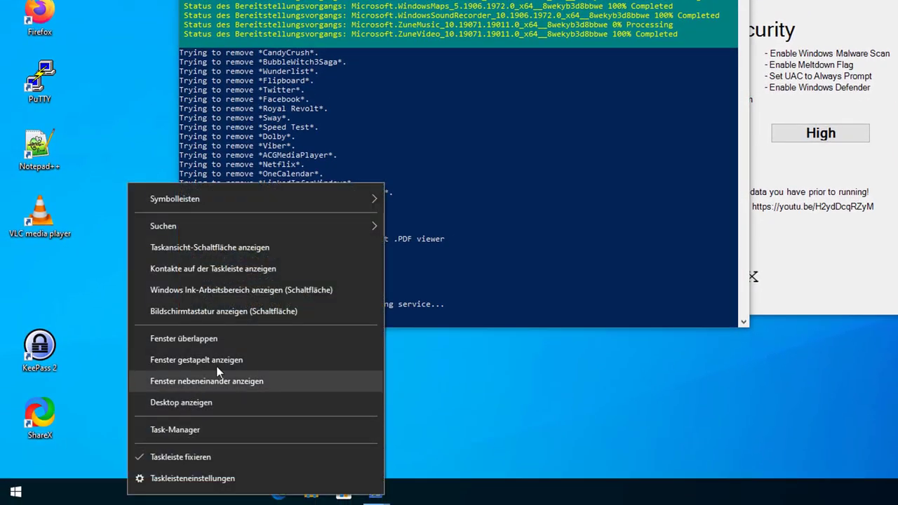
left_click(290, 247)
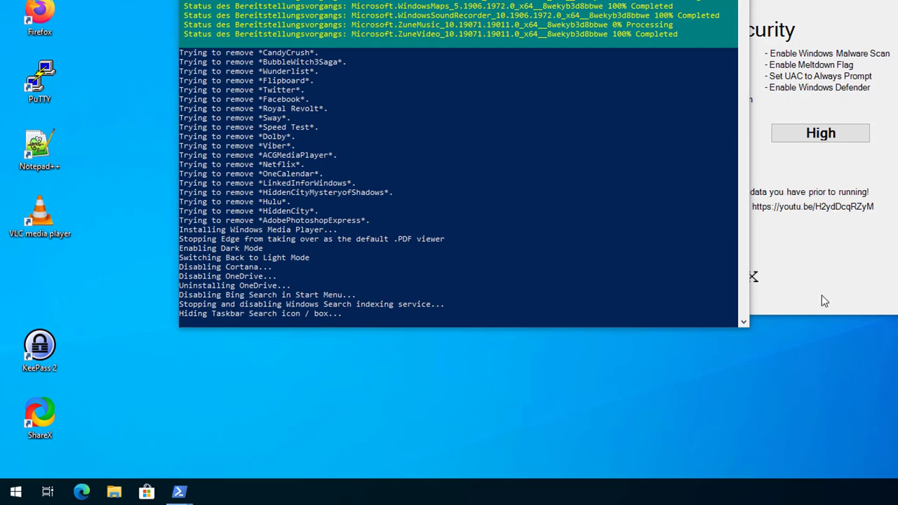
right_click(48, 492)
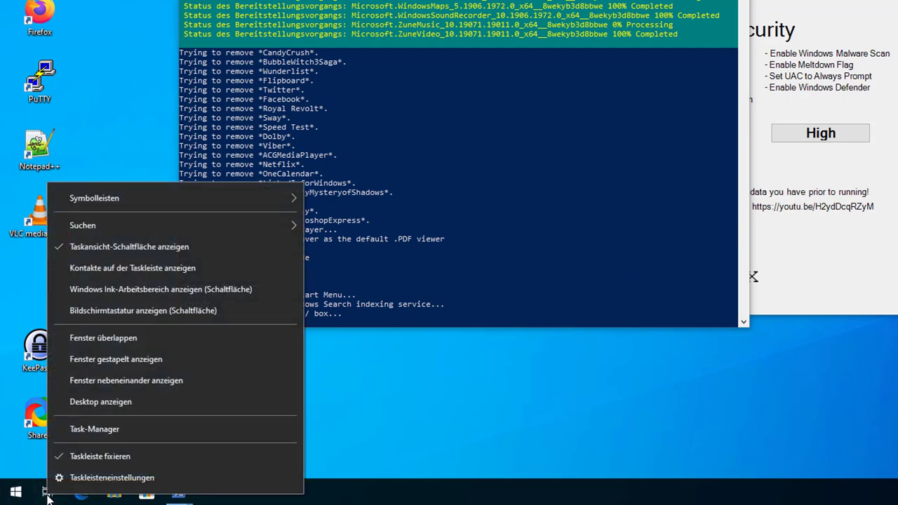
left_click(119, 247)
Leave the toolbox and its PowerShell window and open the clean folder on ESD-USB (D:) in Explorer
left_click(875, 266)
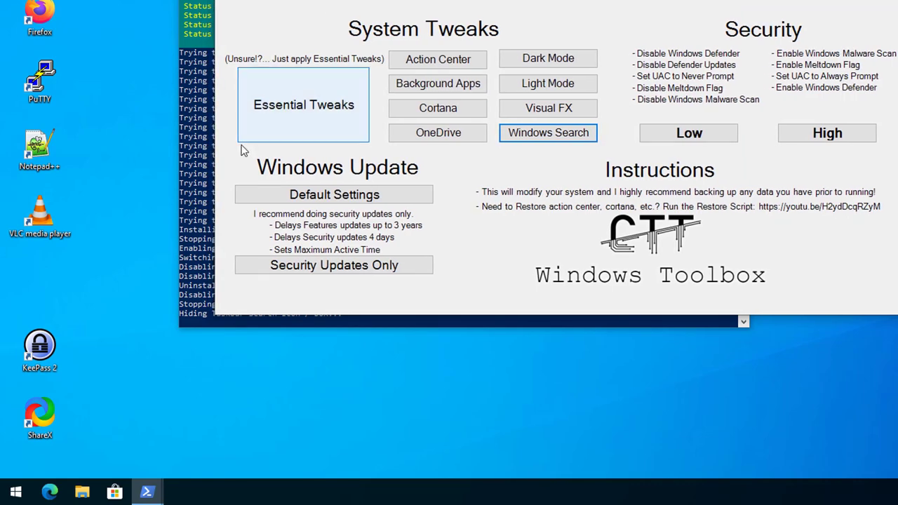
left_click(200, 166)
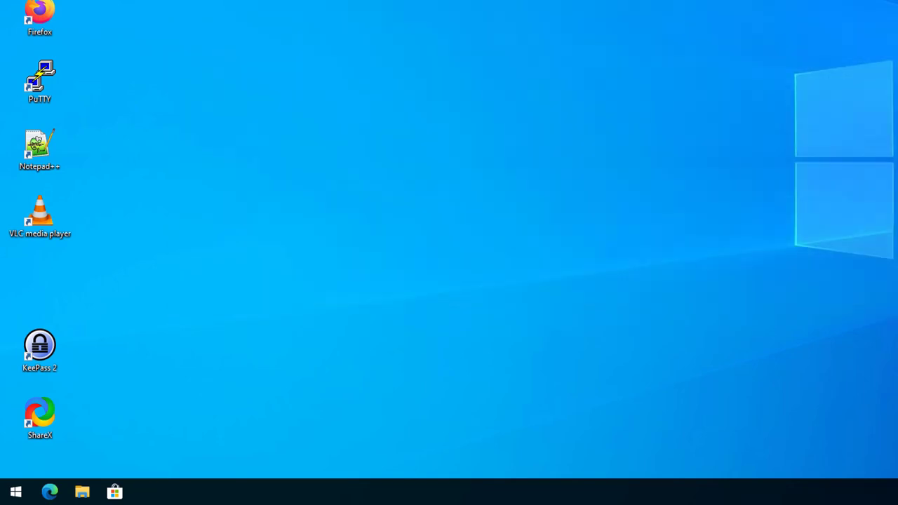
left_click(82, 492)
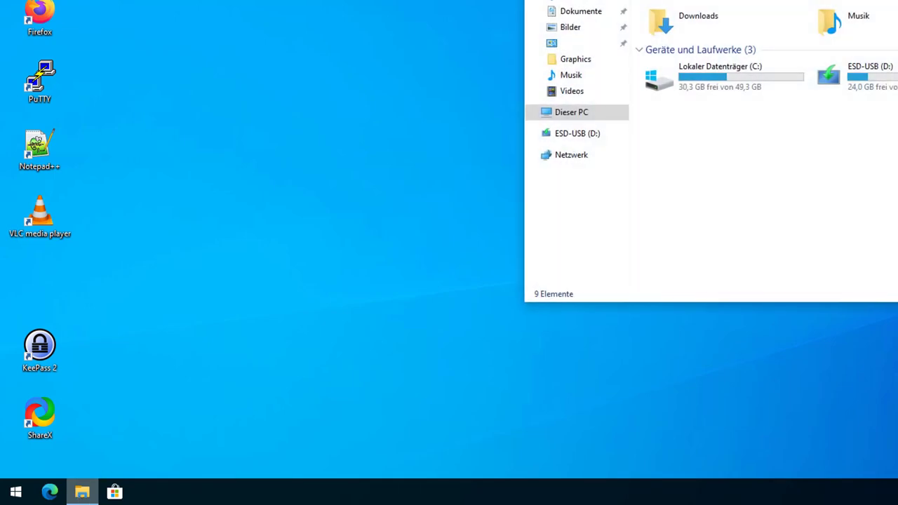
double_click(861, 95)
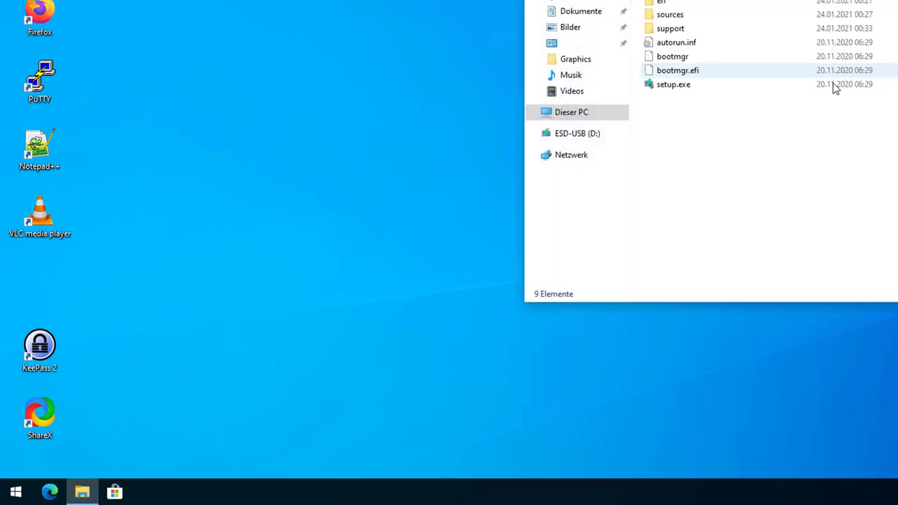
double_click(531, 94)
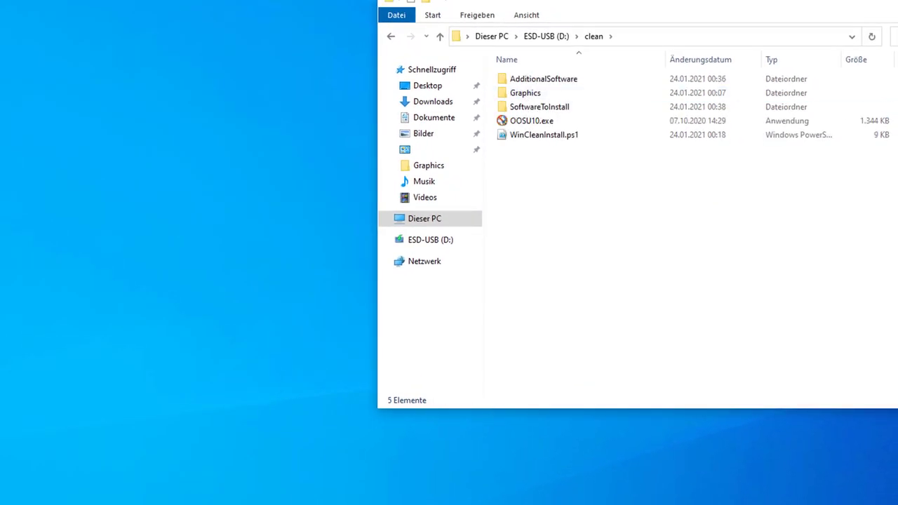
Start Windows PowerShell as administrator and allow it to make changes to the device
key("super")
type("powershell ise")
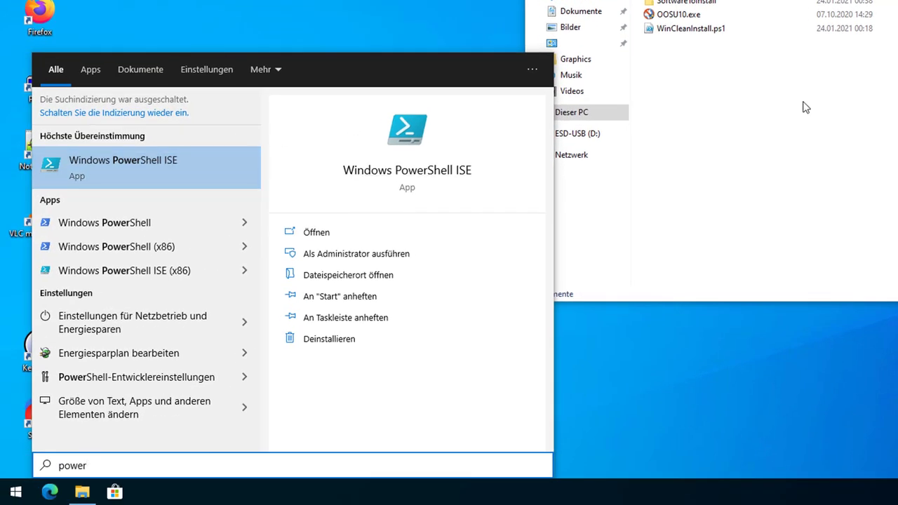
right_click(21, 497)
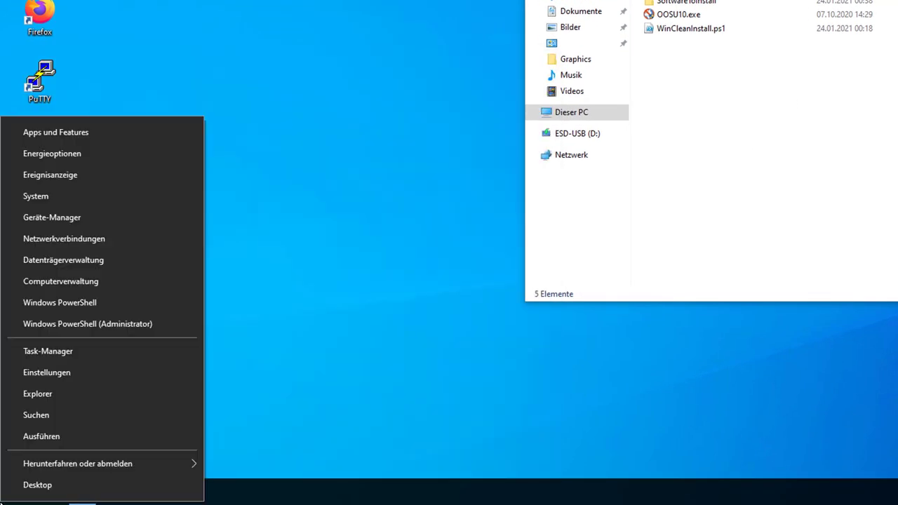
left_click(125, 323)
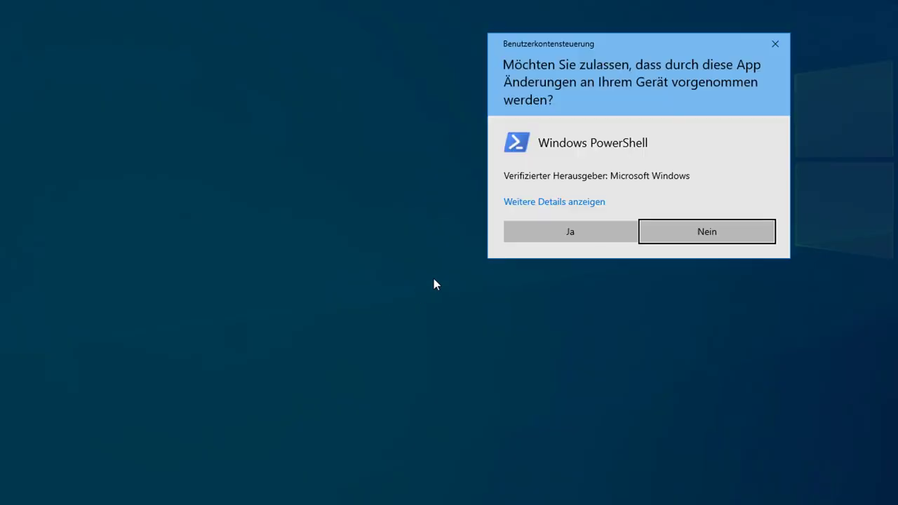
left_click(513, 232)
Change the elevated PowerShell session to D:\clean and run .\WinCleanInstall.ps1
left_click(749, 88)
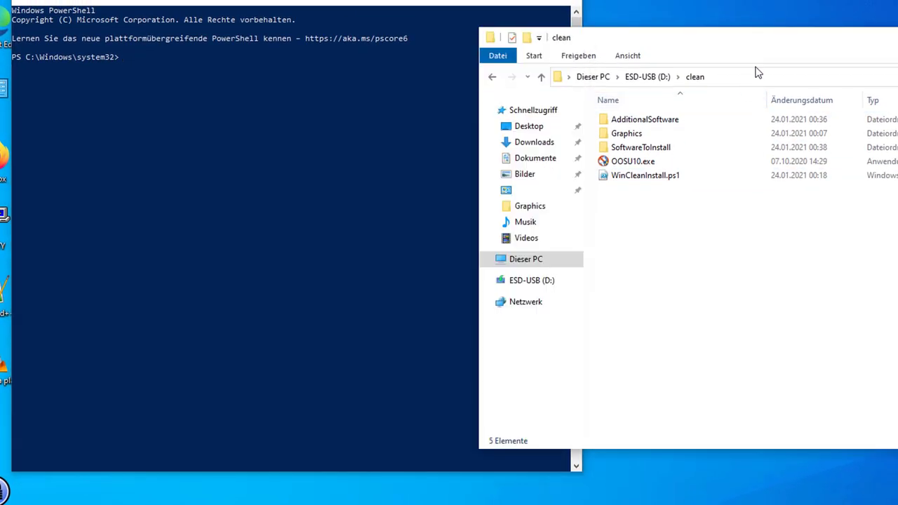
left_click(757, 75)
key("ctrl+c")
left_click(285, 143)
type("cd")
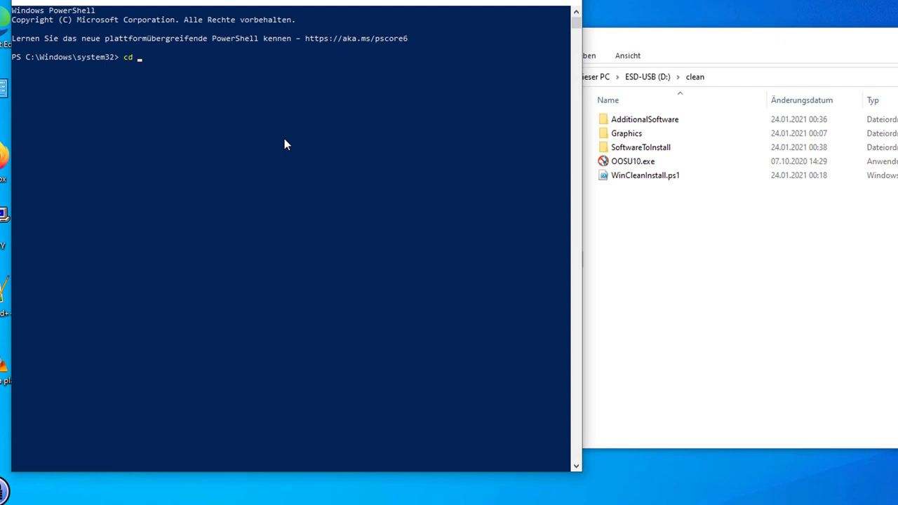
key("ctrl+v")
key("Return")
type(".\\WinCleanInstall.ps1")
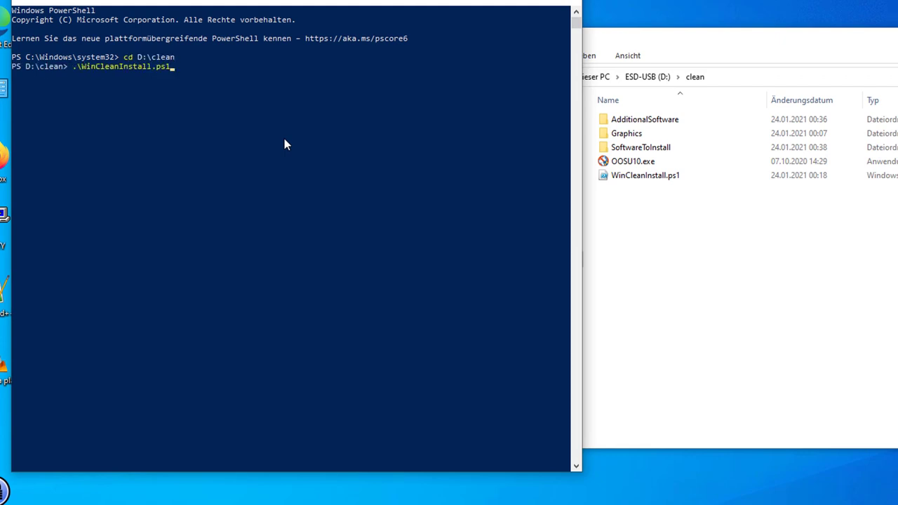
key("Return")
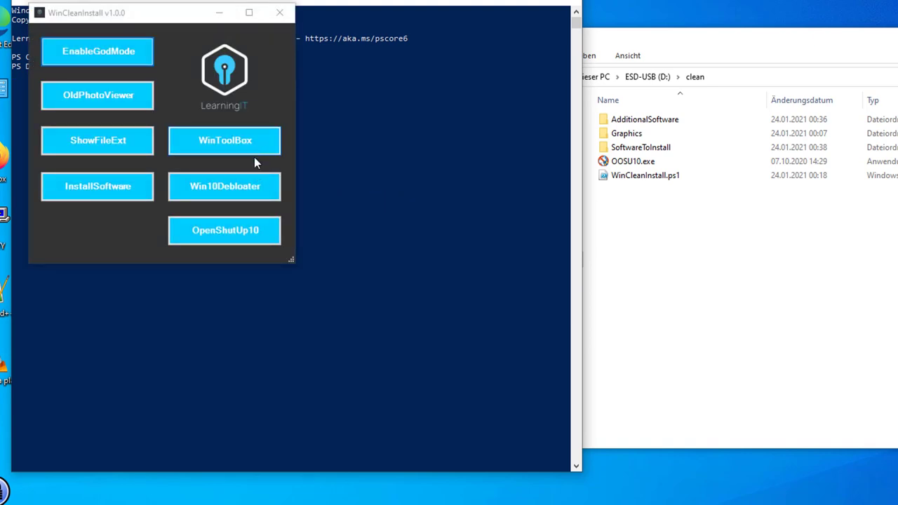
Start Windows10Debloater from WinCleanInstall, remove all bloatware, and move the PowerShell window aside to follow its log
left_click(249, 186)
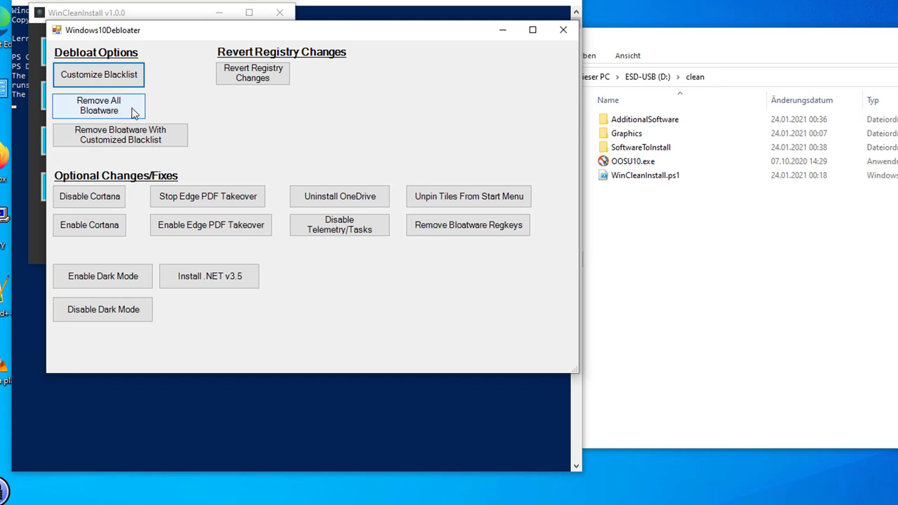
left_click(129, 114)
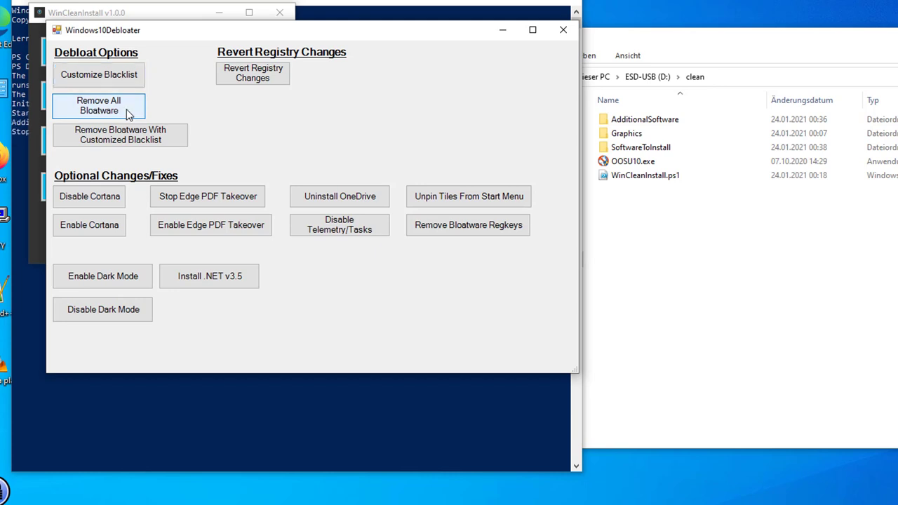
left_click(281, 440)
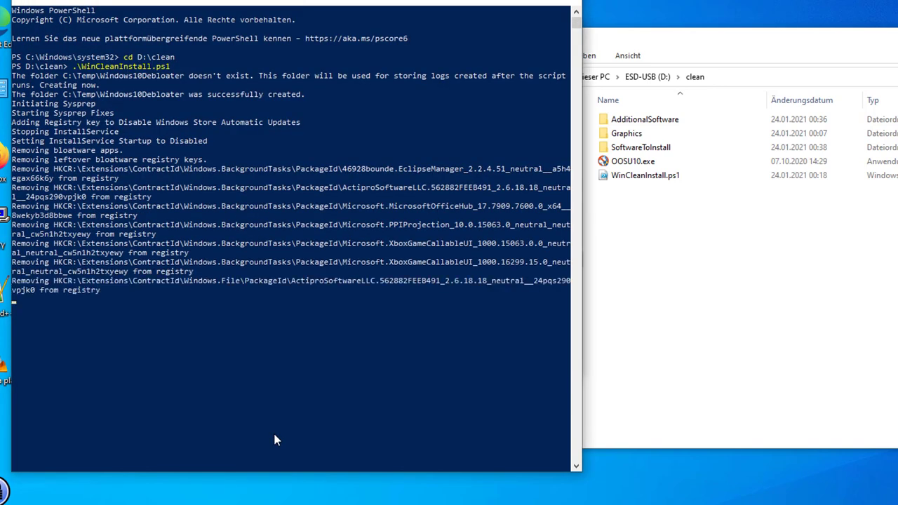
left_click_drag(266, 2, 529, 0)
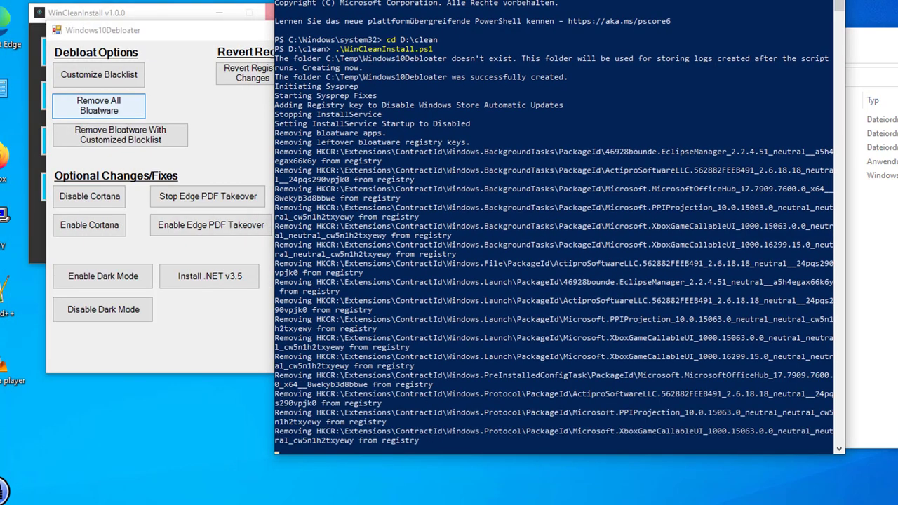
Open an Explorer window on Dieser PC, check the Start menu, and return to Windows10Debloater
key("super+e")
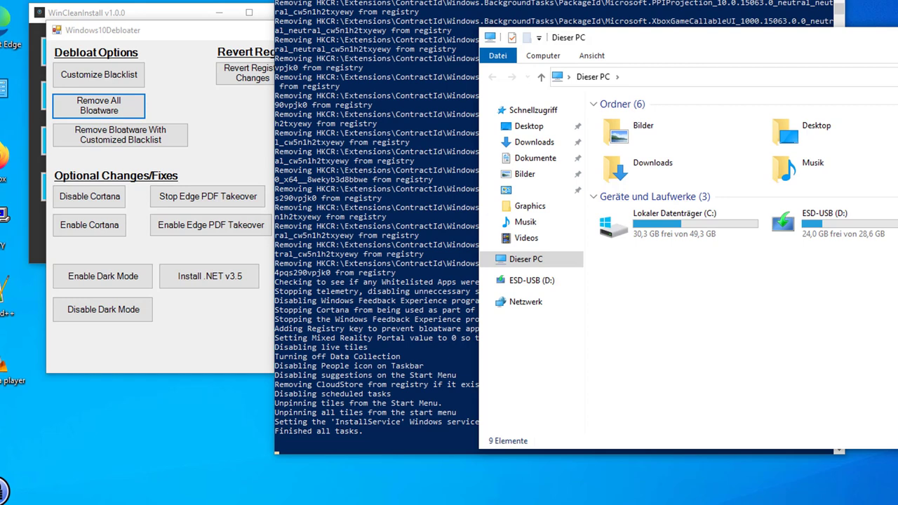
key("super")
left_click(260, 118)
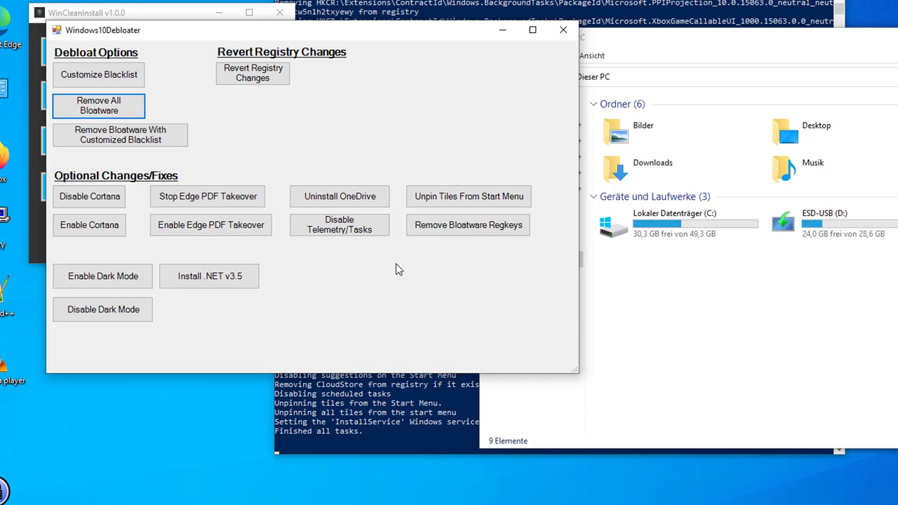
Disable telemetry and scheduled tasks with Windows10Debloater and check the PowerShell log
left_click(350, 231)
left_click(421, 455)
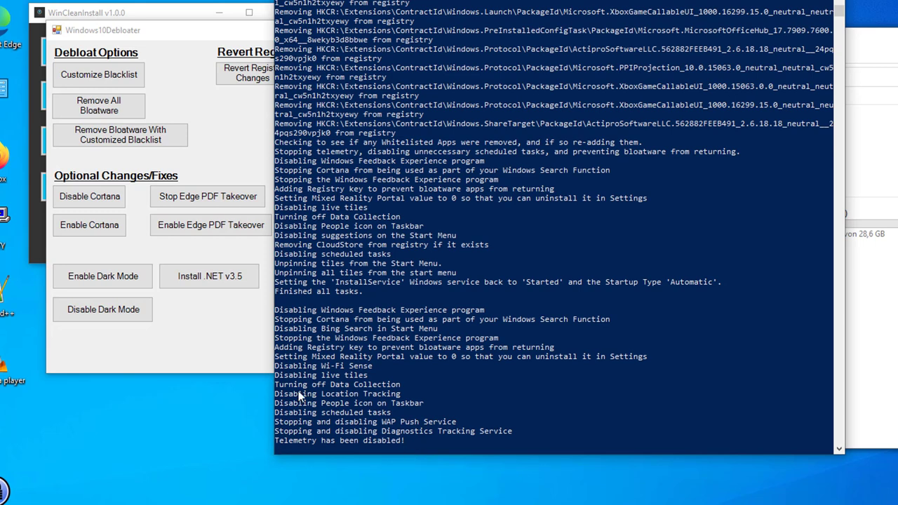
left_click(201, 335)
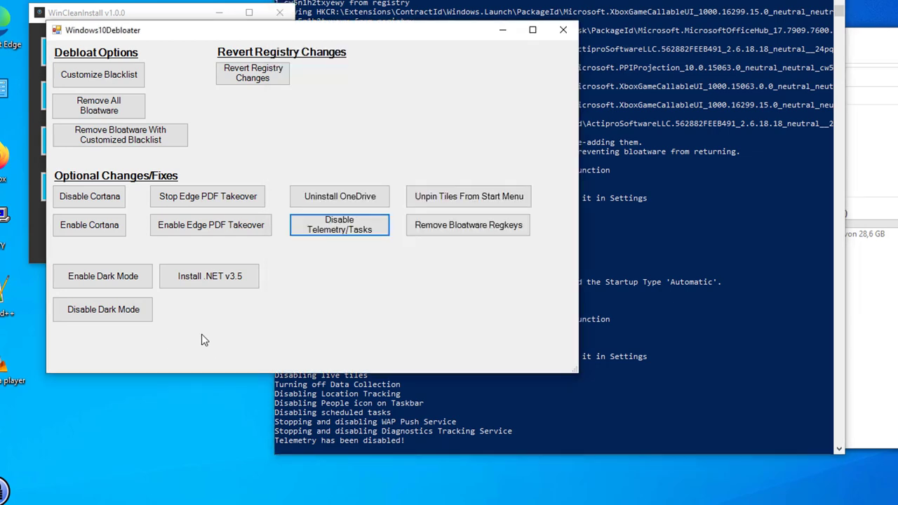
Unpin the tiles from the Start menu with Windows10Debloater and check the Start menu
left_click(517, 197)
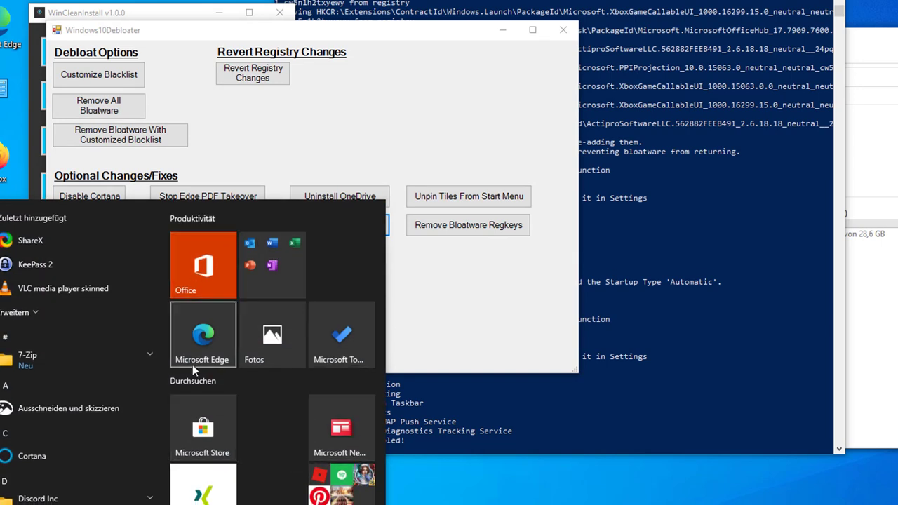
left_click(551, 305)
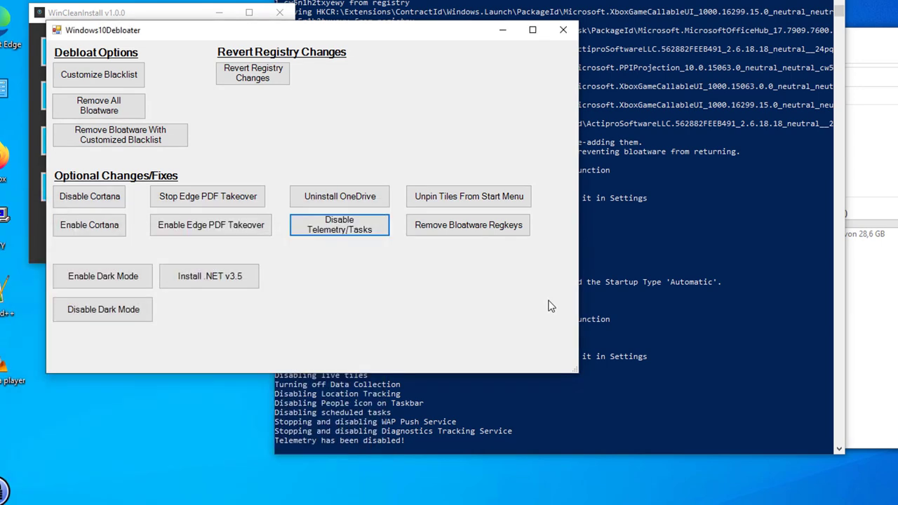
left_click(512, 200)
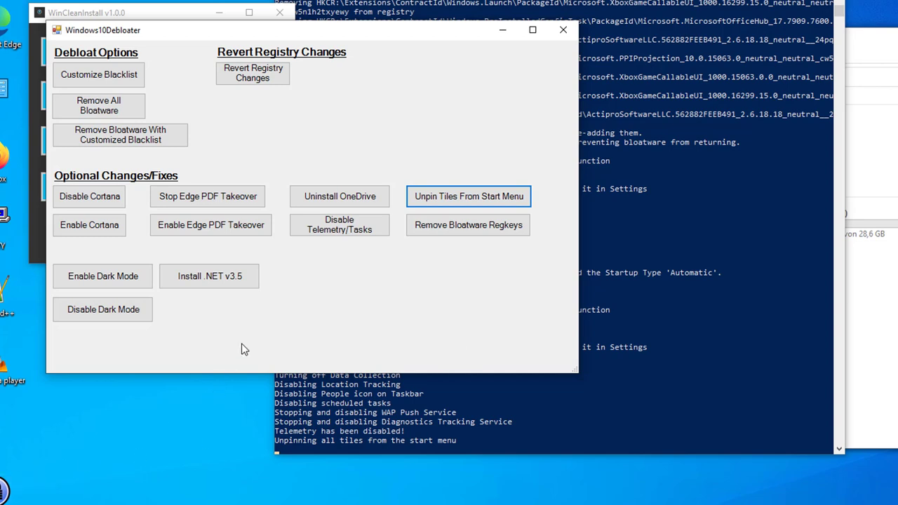
key("super")
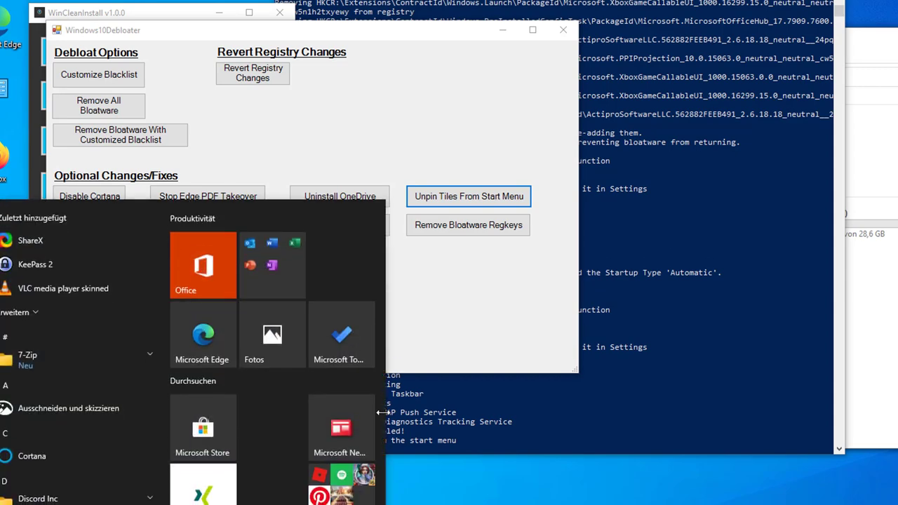
left_click(456, 343)
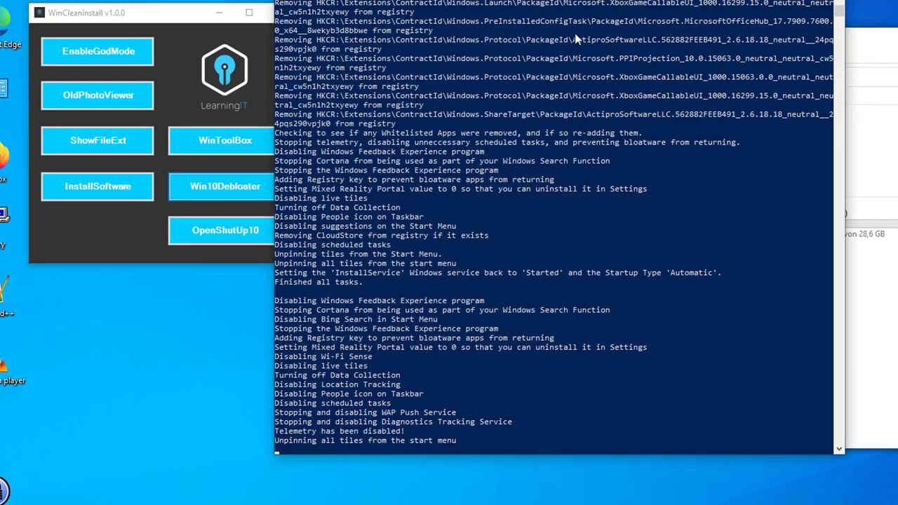
Launch O&O ShutUp10 from WinCleanInstall and apply only the recommended settings, agreeing to create a restore point
left_click(129, 221)
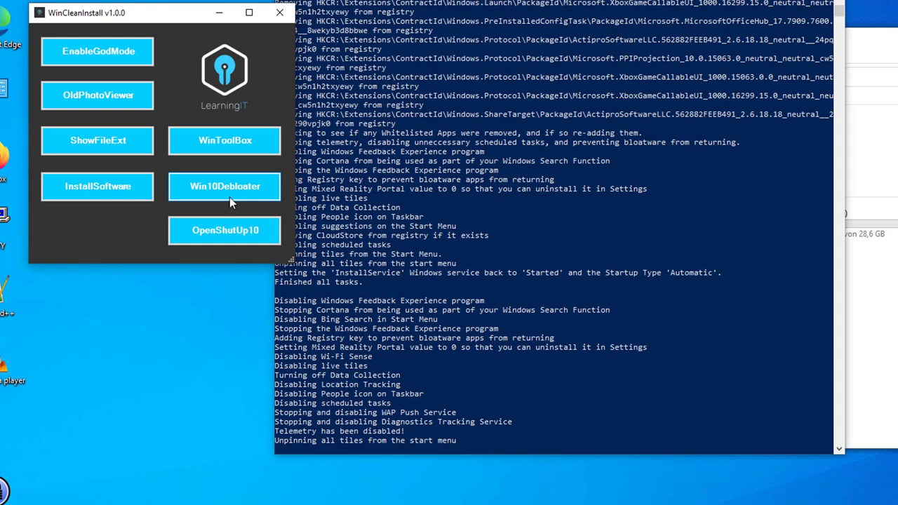
left_click(225, 226)
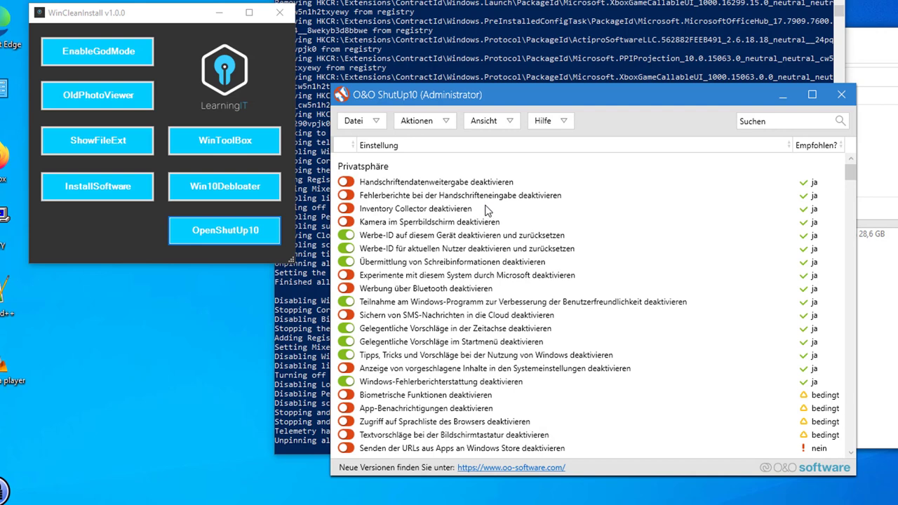
left_click(438, 122)
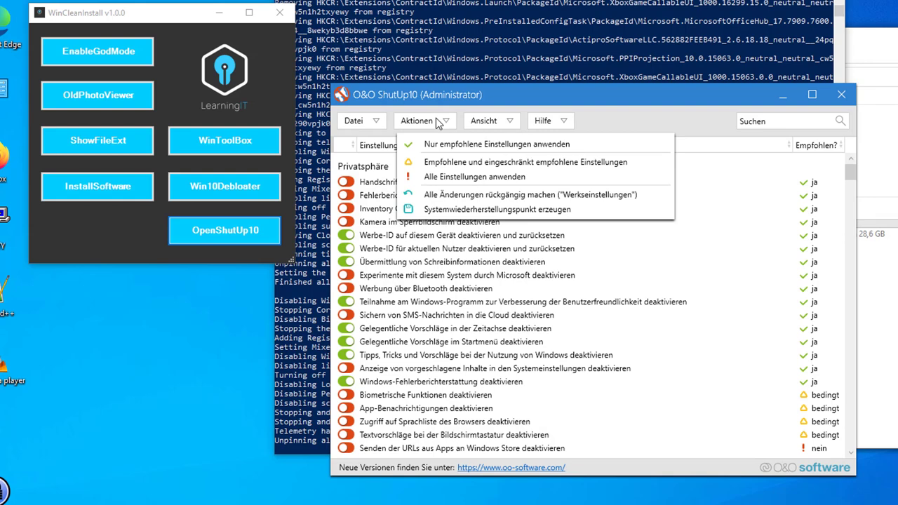
left_click(441, 145)
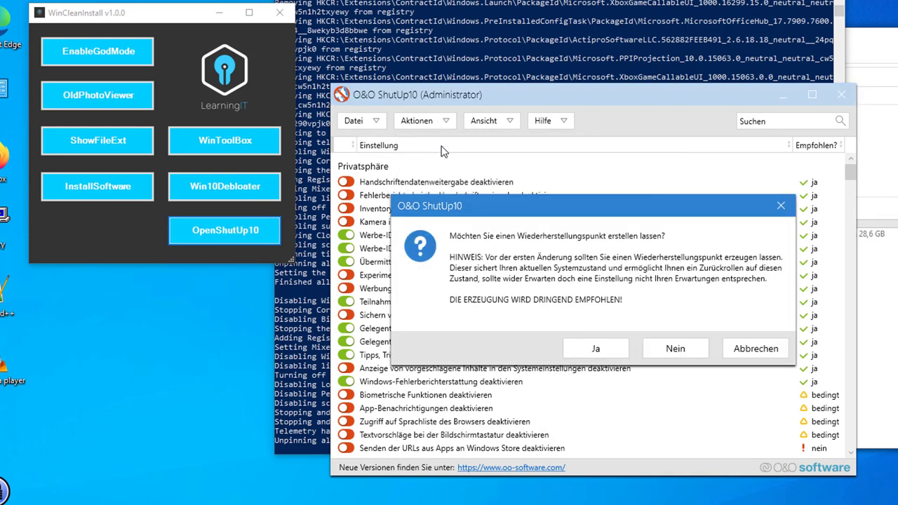
left_click(596, 351)
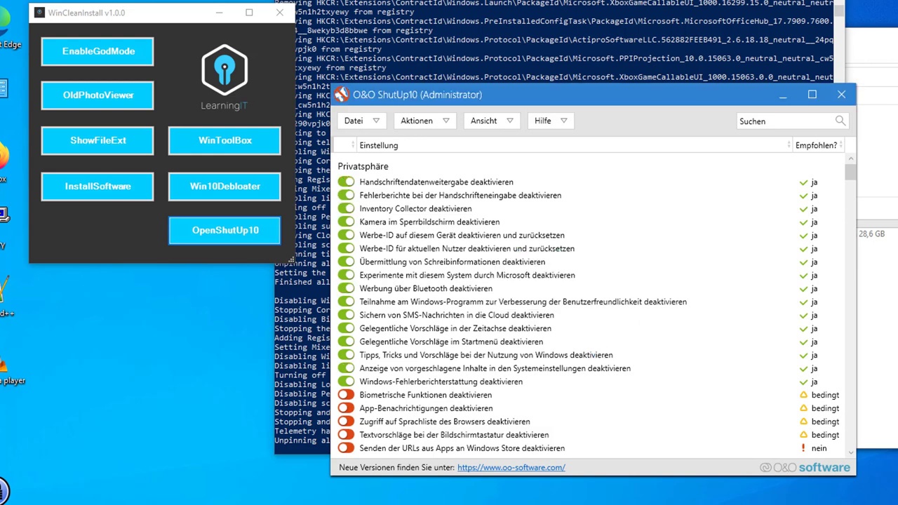
Examine the privacy and app access settings in O&O ShutUp10, the PowerShell log, and the available bulk actions
scroll(785, 281, "down", 2)
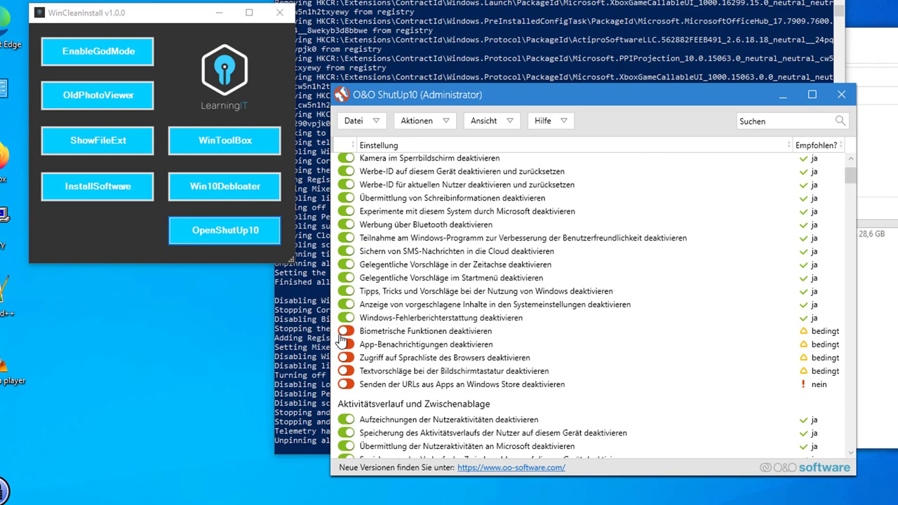
scroll(509, 390, "down", 5)
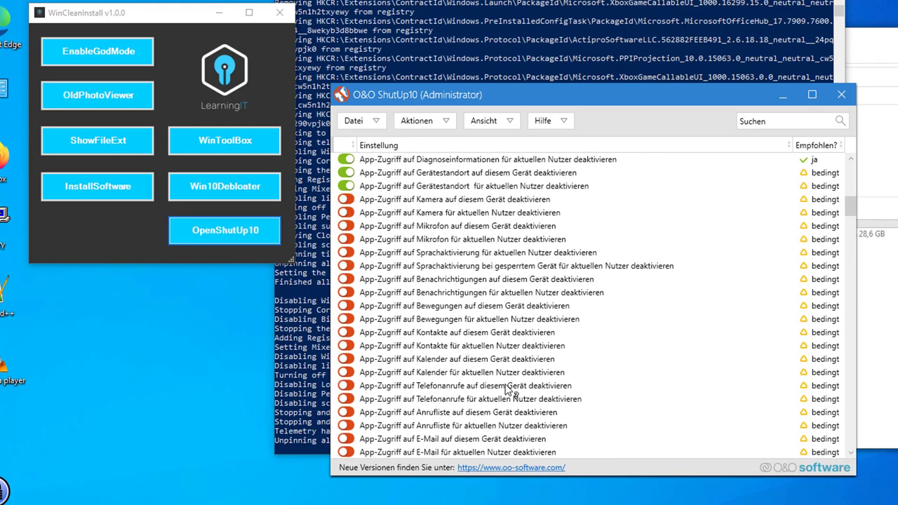
scroll(507, 390, "up", 5)
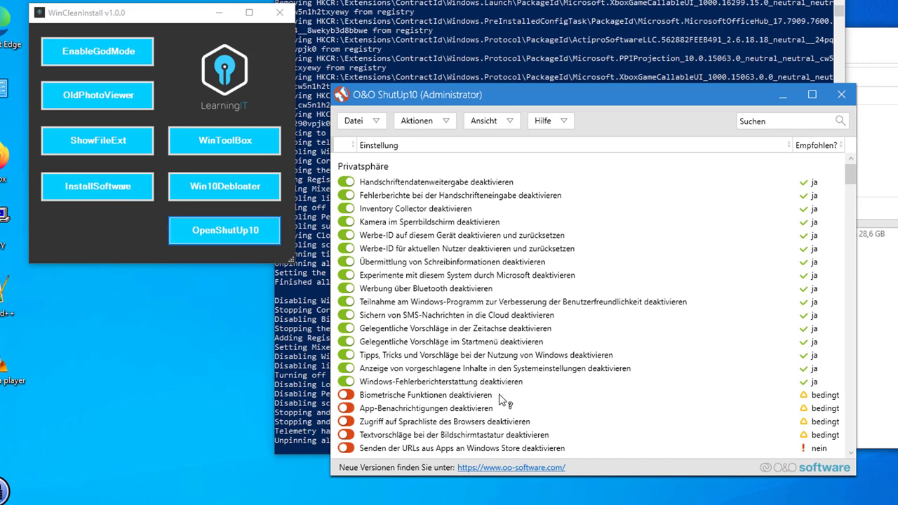
scroll(499, 397, "down", 5)
scroll(489, 377, "down", 3)
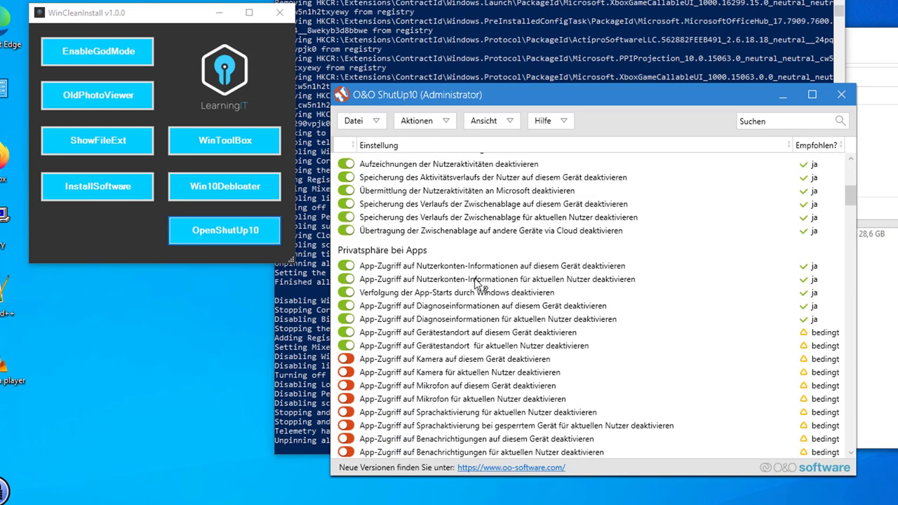
scroll(476, 297, "up", 9)
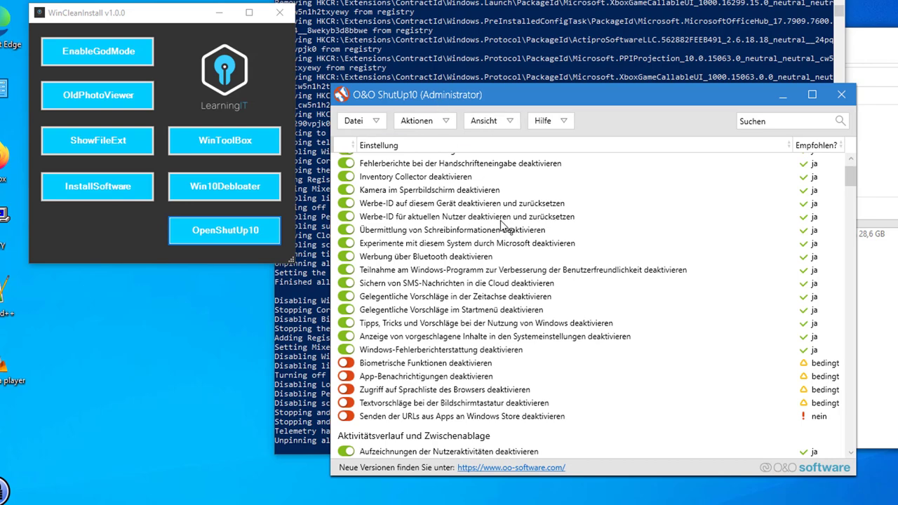
left_click(626, 68)
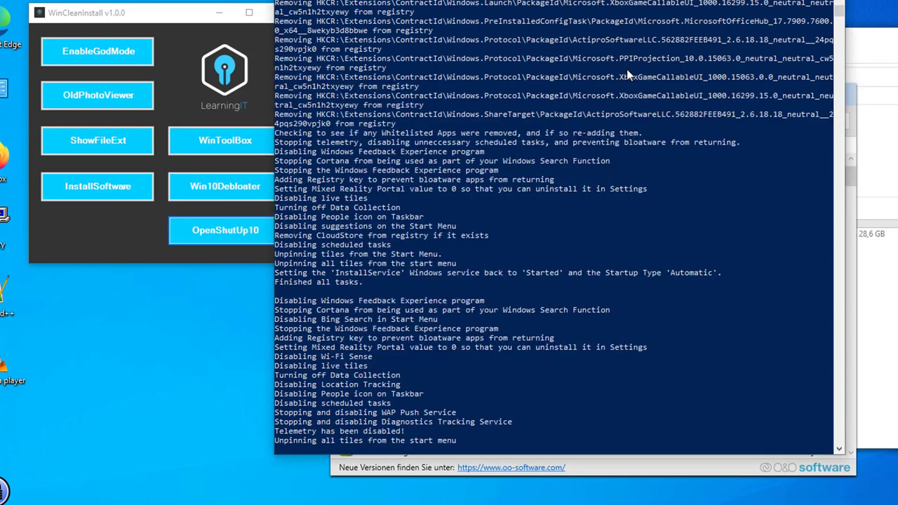
left_click(664, 473)
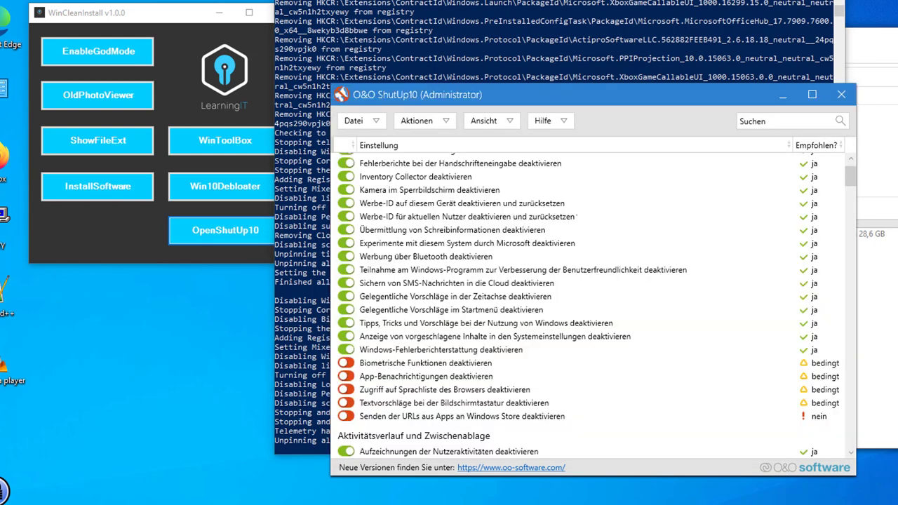
left_click(416, 120)
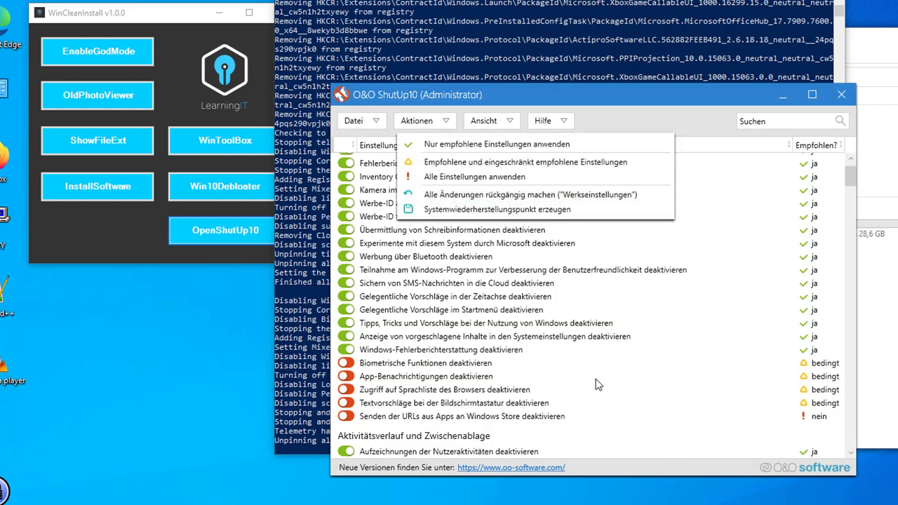
left_click(698, 92)
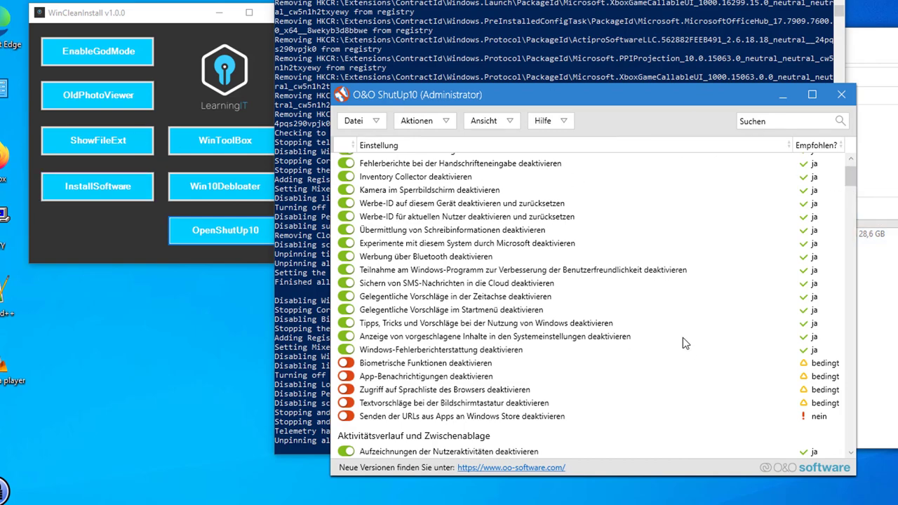
Turn on deactivation of internet access for Windows Media Digital Rights Management (DRM) in the Sicherheit section
left_click_drag(850, 177, 852, 203)
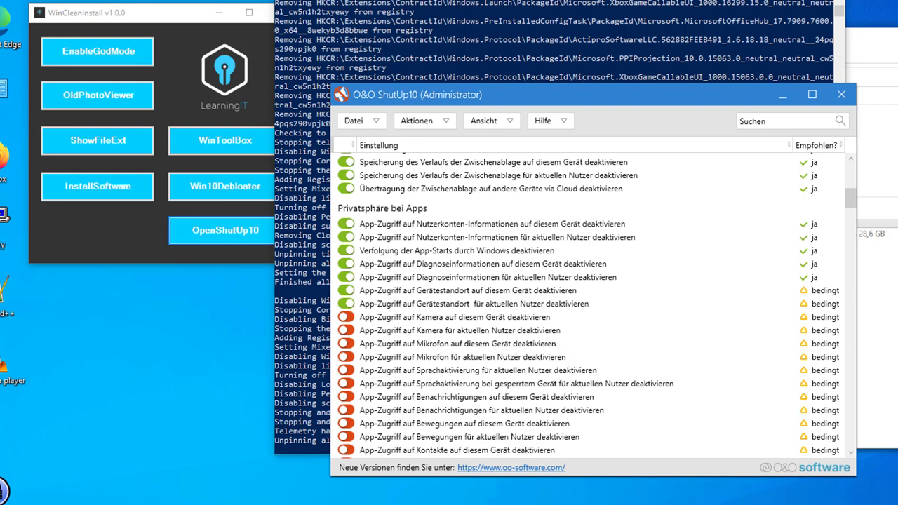
scroll(696, 327, "down", 15)
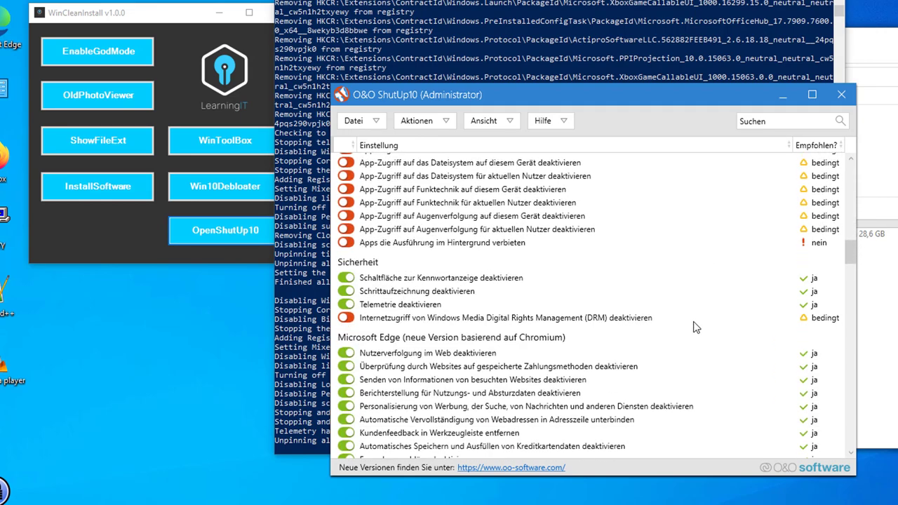
left_click(346, 318)
For the Chromium-based Microsoft Edge, turn on deactivation of website preloading and of resolving navigation errors through a web service
scroll(470, 354, "down", 3)
scroll(471, 356, "down", 1)
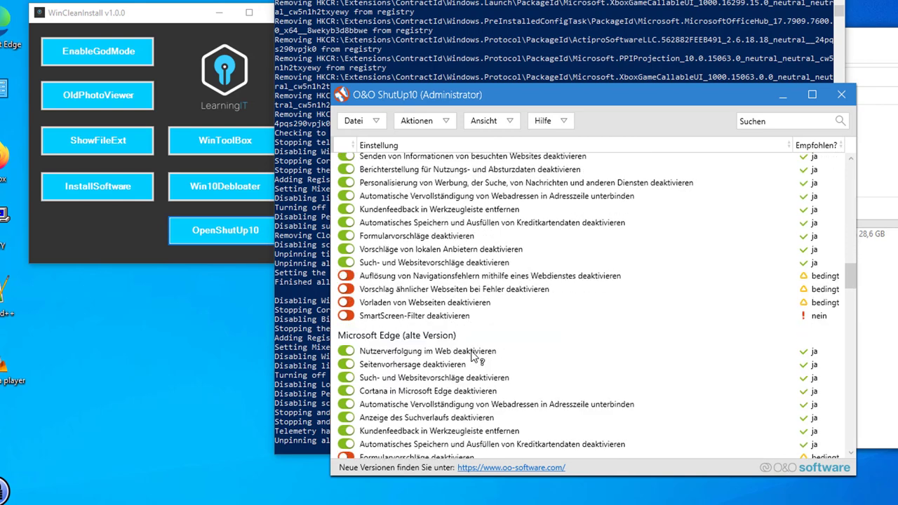
left_click(346, 303)
left_click(345, 276)
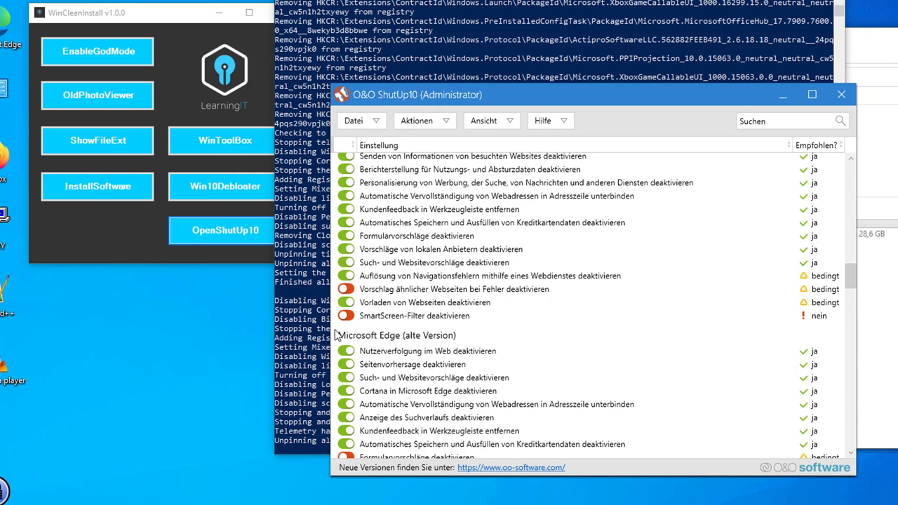
Turn on deactivation of similar website suggestions on errors for Chromium-based Edge and of form suggestions for Microsoft Edge (alte Version)
left_click(346, 289)
scroll(590, 330, "down", 3)
scroll(590, 330, "down", 2)
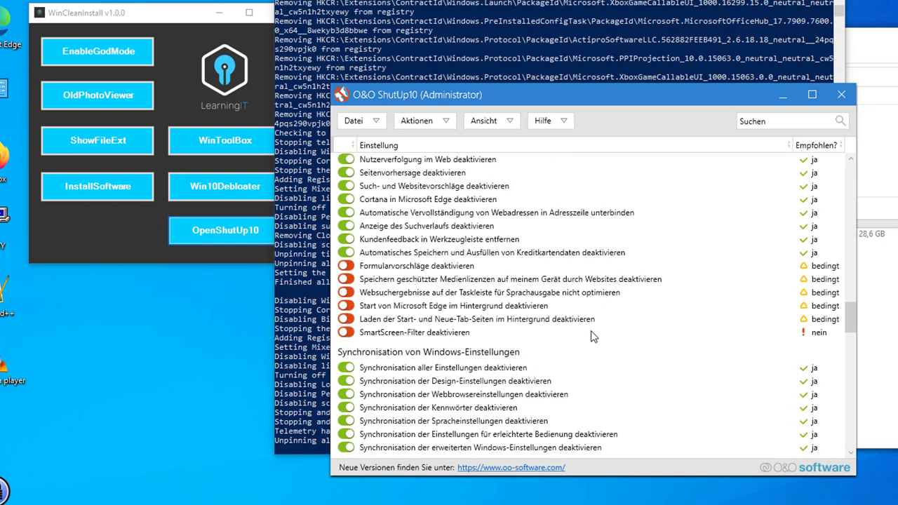
left_click(347, 266)
left_click(345, 279)
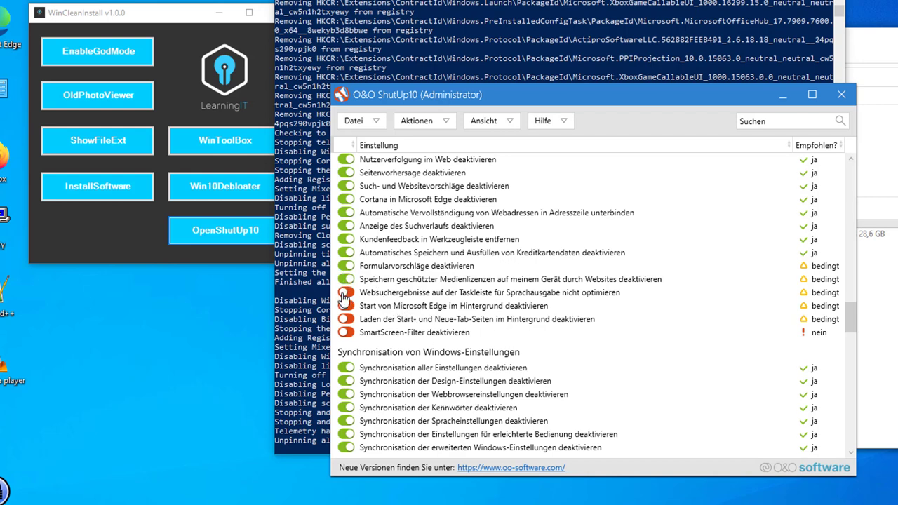
left_click(345, 280)
scroll(344, 284, "down", 1)
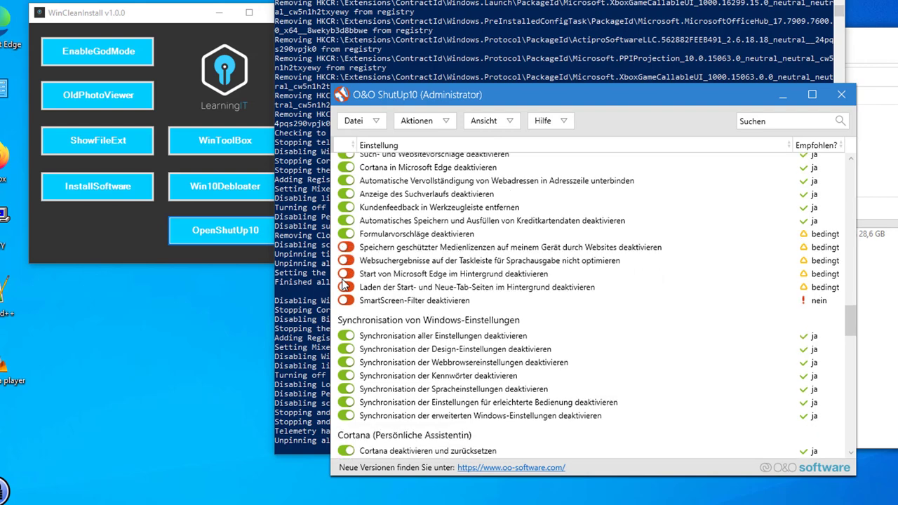
Examine the remaining O&O ShutUp10 settings, from Cortana and Ortungsdienste through Windows Update, Windows Explorer and Windows Defender to Sonstiges
scroll(567, 346, "down", 9)
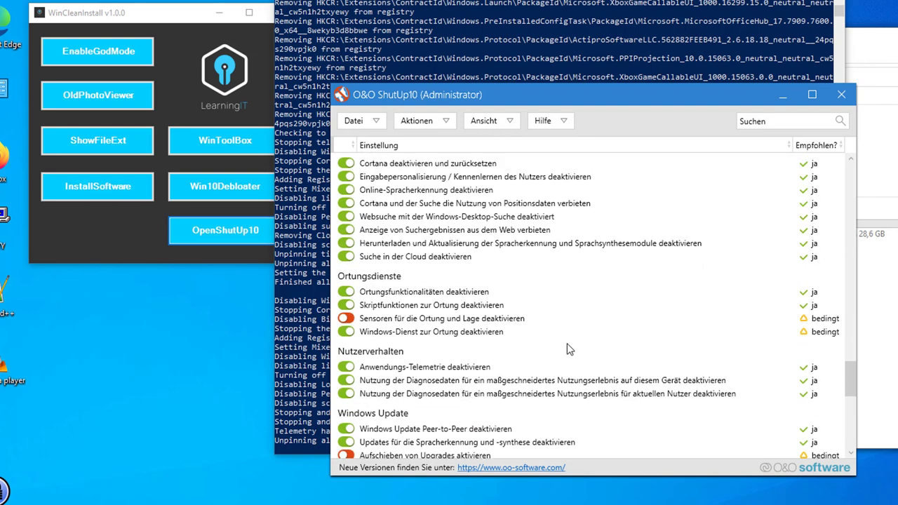
scroll(566, 349, "down", 2)
scroll(566, 348, "down", 1)
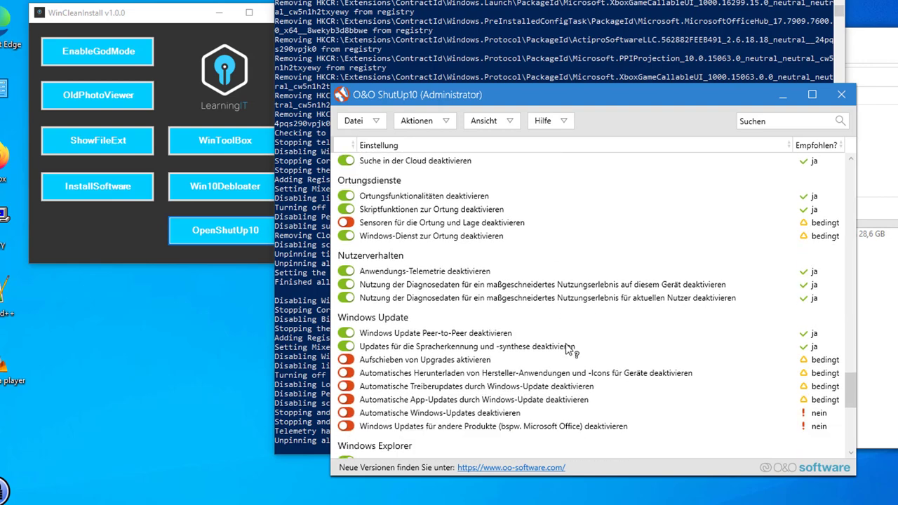
scroll(567, 348, "down", 2)
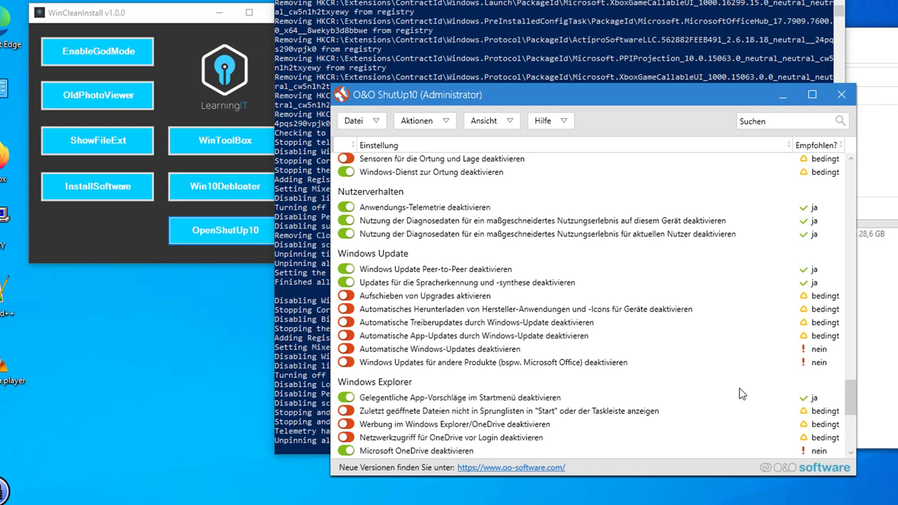
scroll(722, 330, "down", 5)
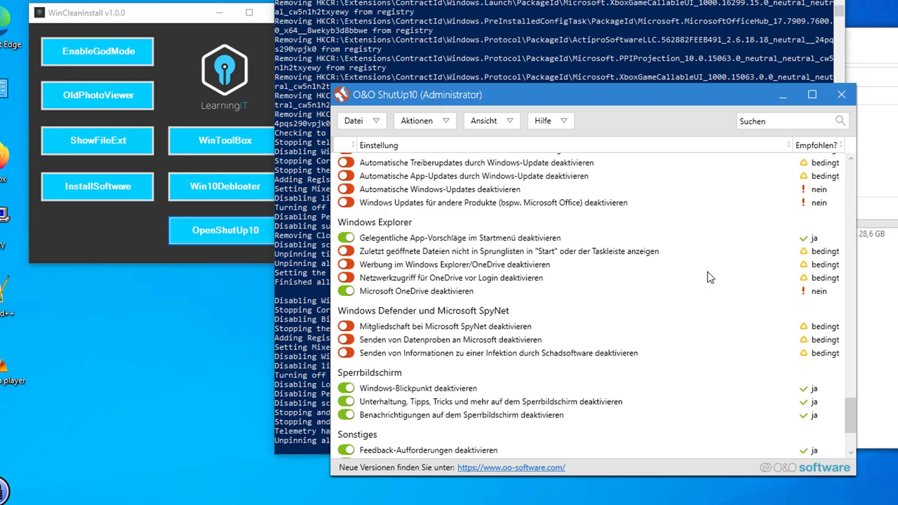
scroll(708, 278, "down", 4)
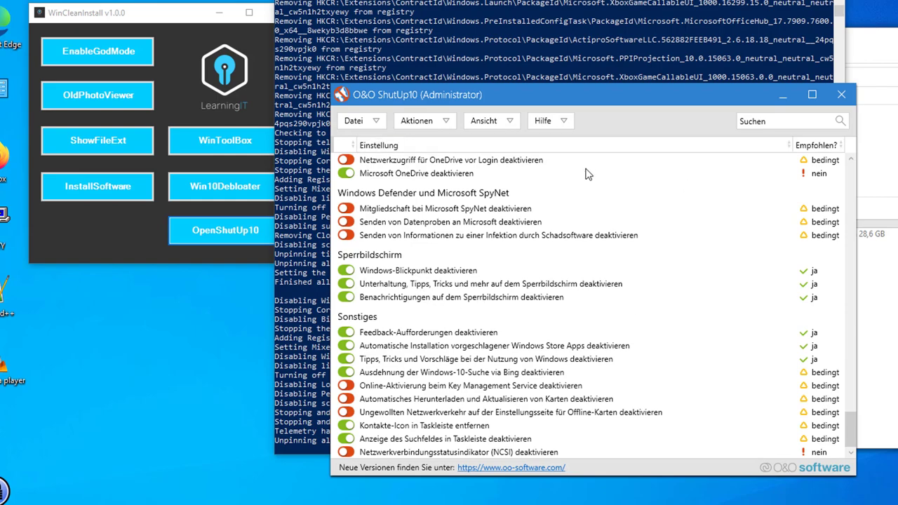
Quit O&O ShutUp10 and restart Windows so the changed settings take effect
left_click_drag(645, 96, 662, 118)
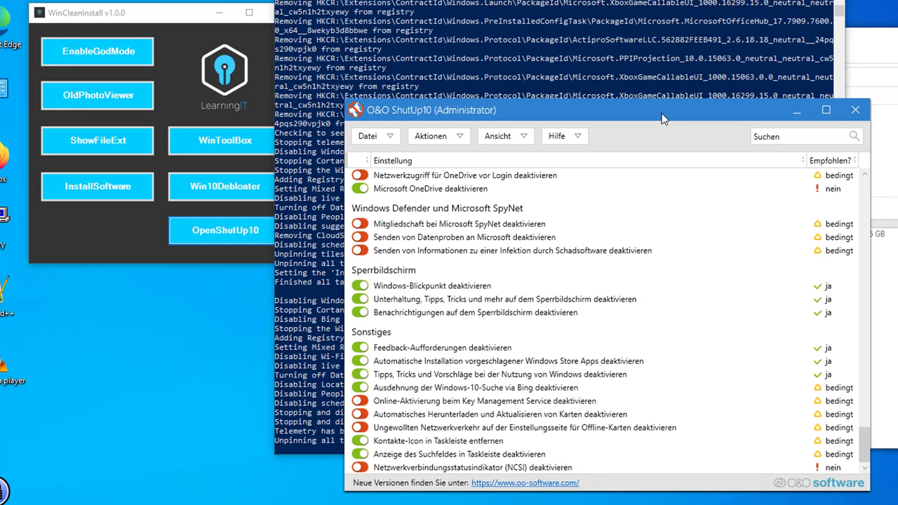
left_click(857, 109)
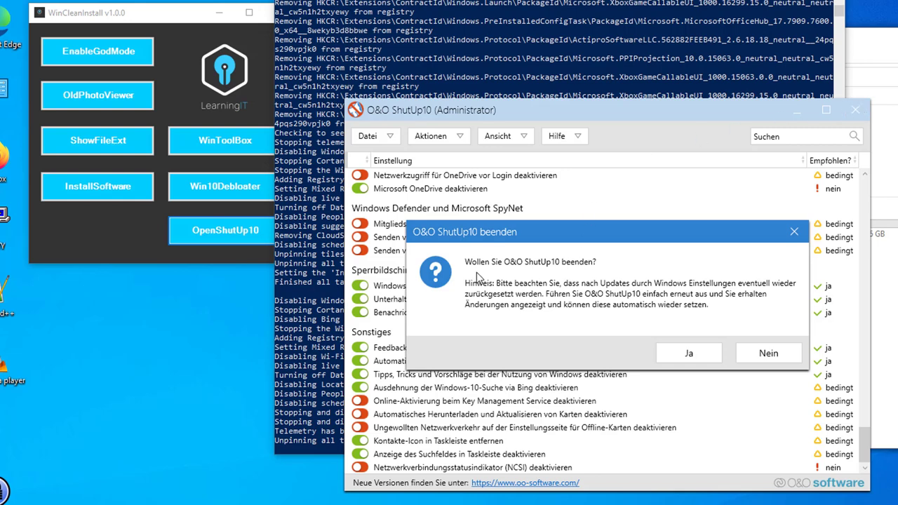
left_click(684, 354)
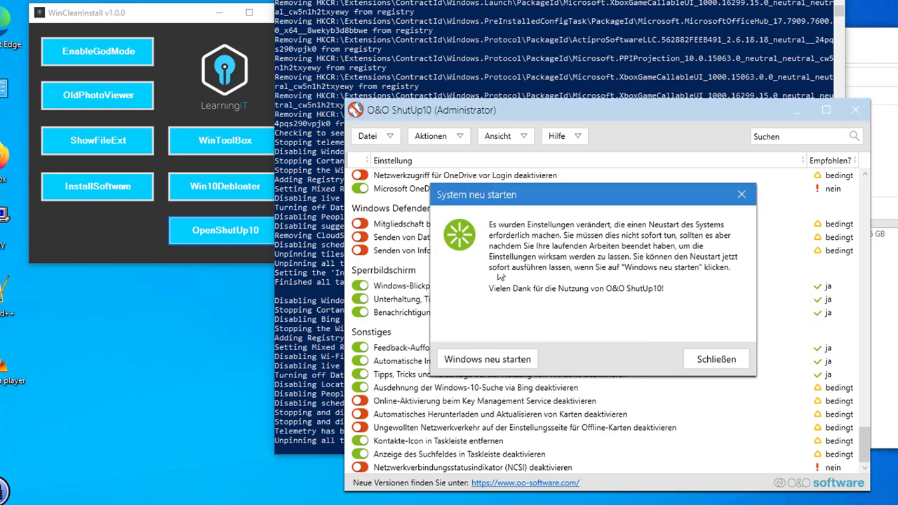
left_click(482, 366)
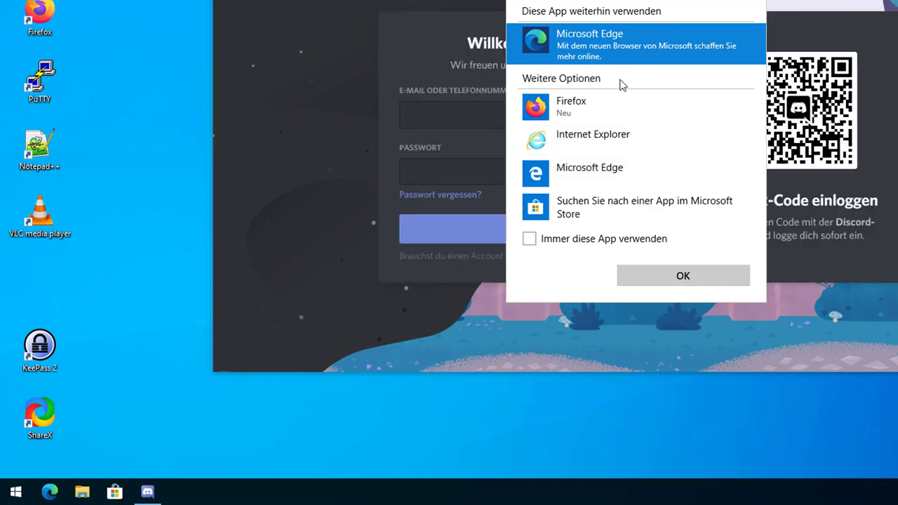
Choose Firefox as the app that is always used for opening the web link
left_click(611, 117)
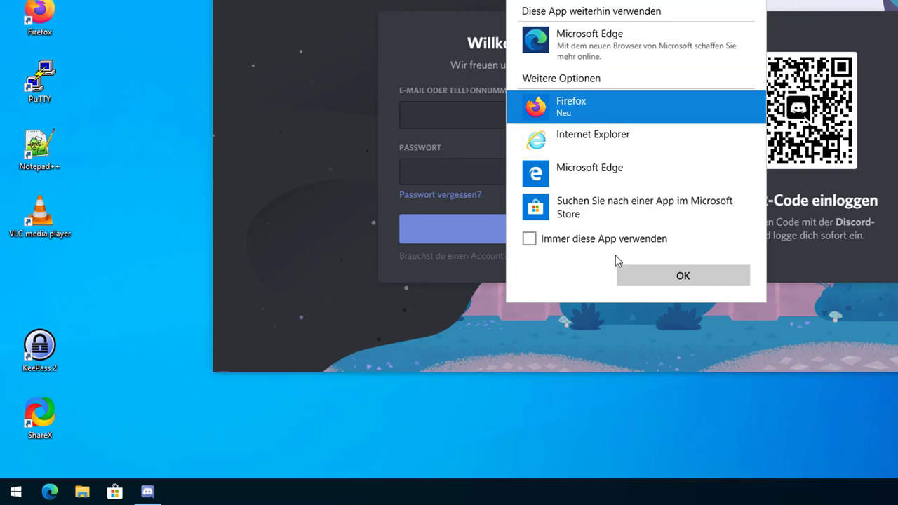
left_click(568, 238)
left_click(655, 274)
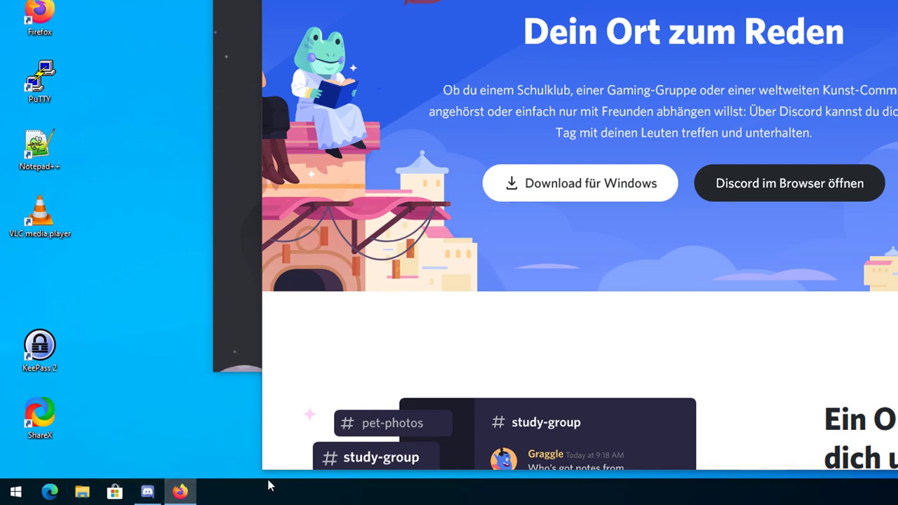
Run the Ninite installer from clean\SoftwareToInstall on ESD-USB (D:), allow its changes, and review the status of each application
key("super+e")
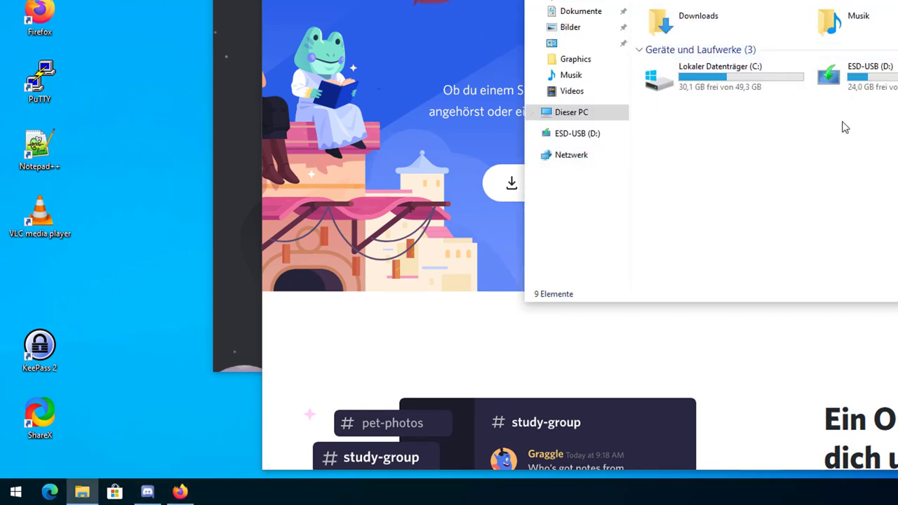
double_click(862, 94)
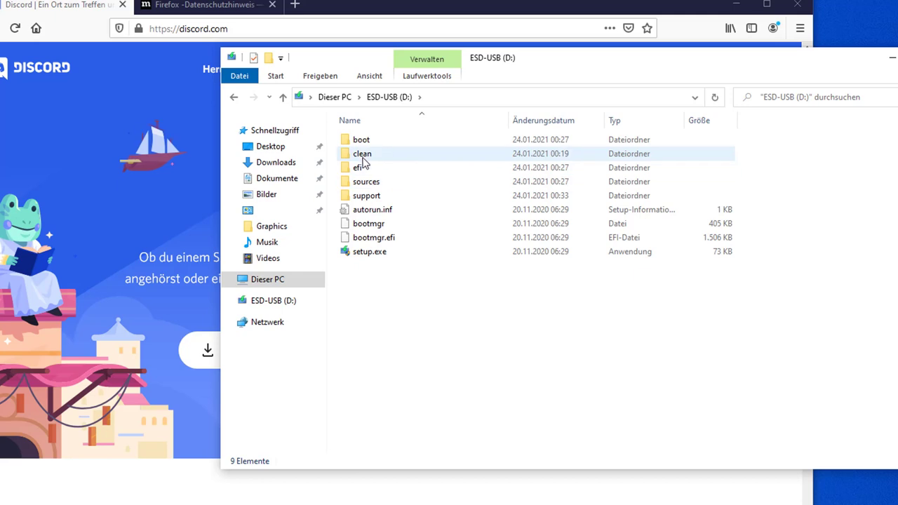
double_click(363, 154)
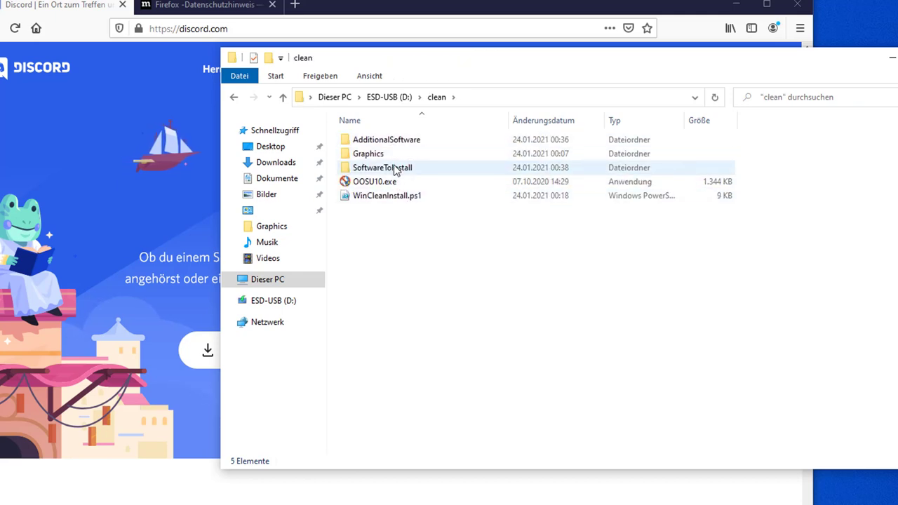
double_click(393, 169)
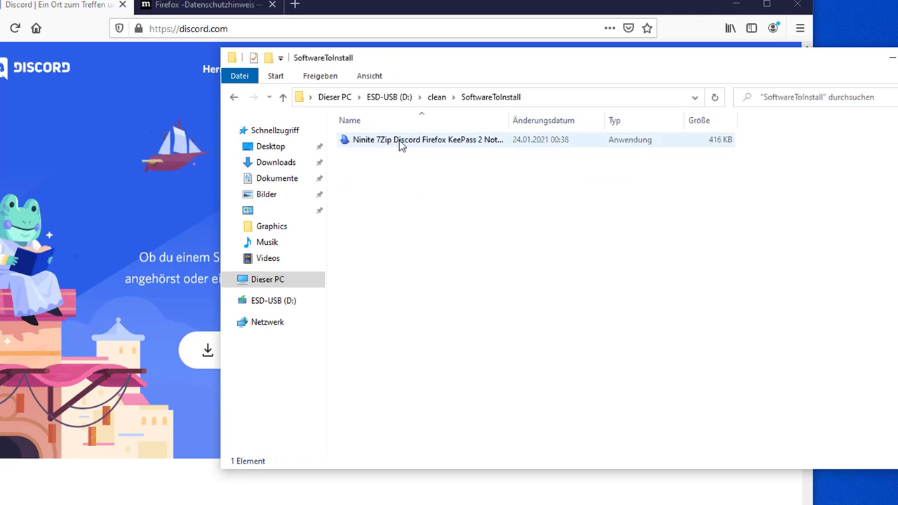
double_click(399, 143)
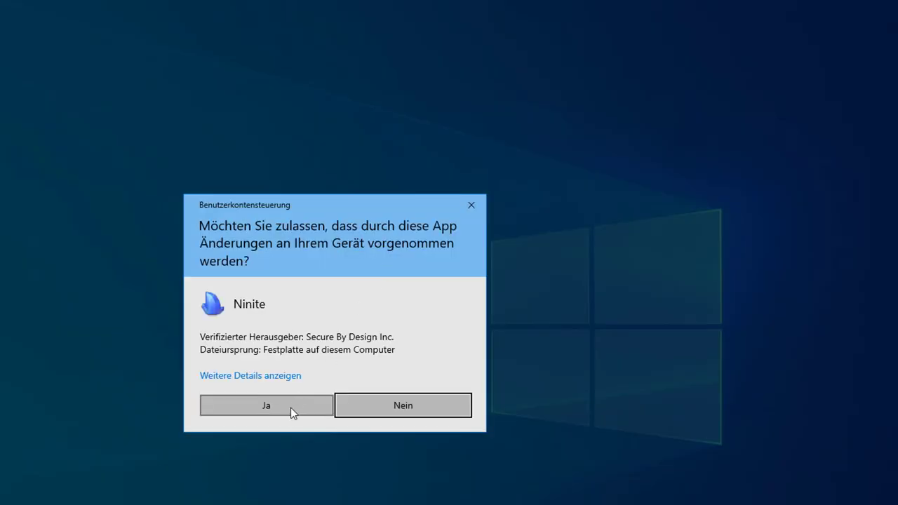
left_click(290, 408)
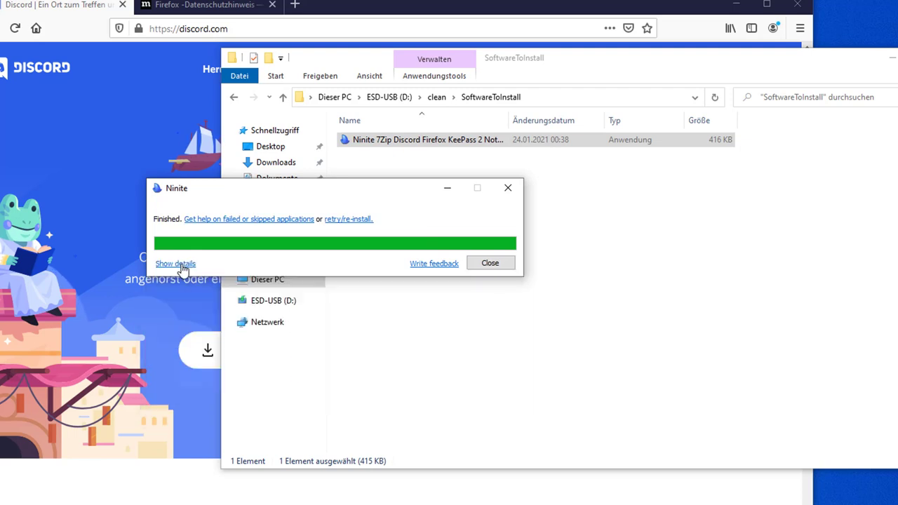
left_click(175, 263)
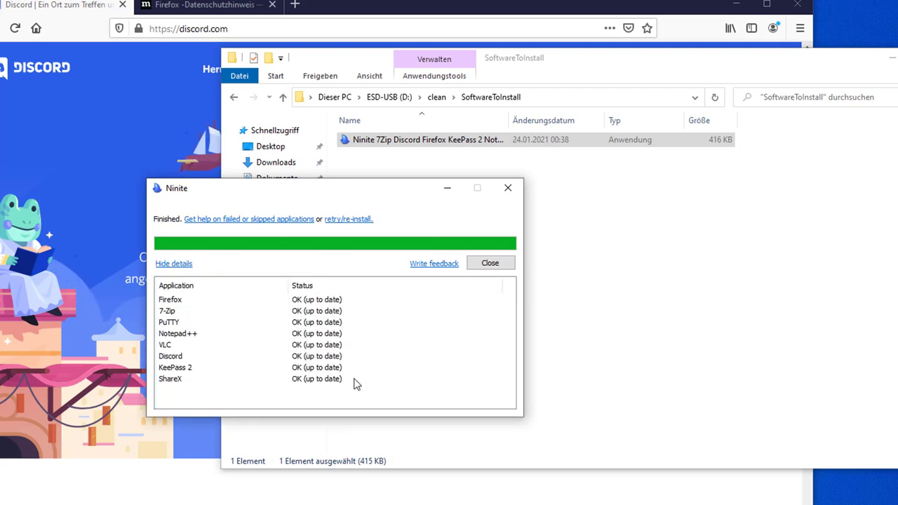
left_click(490, 264)
Close the SoftwareToInstall folder window and quit Firefox along with all its open tabs
left_click_drag(825, 71, 637, 85)
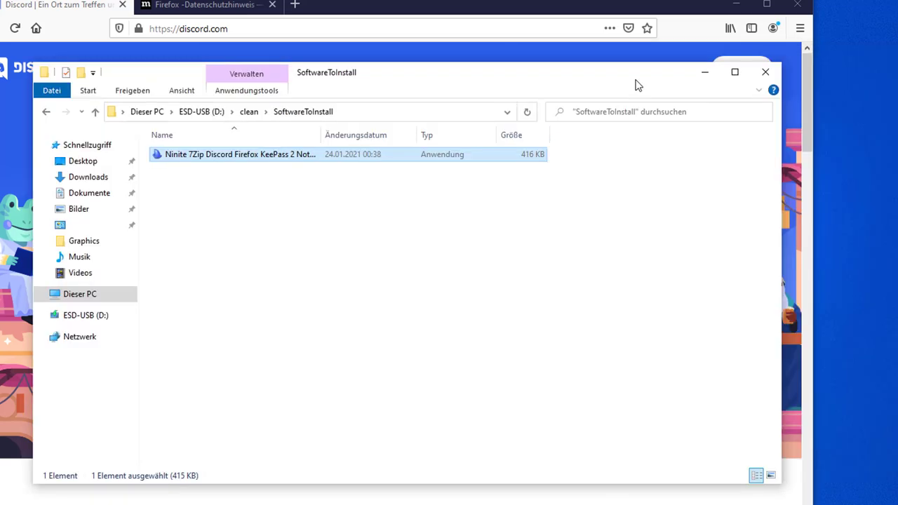
left_click(765, 72)
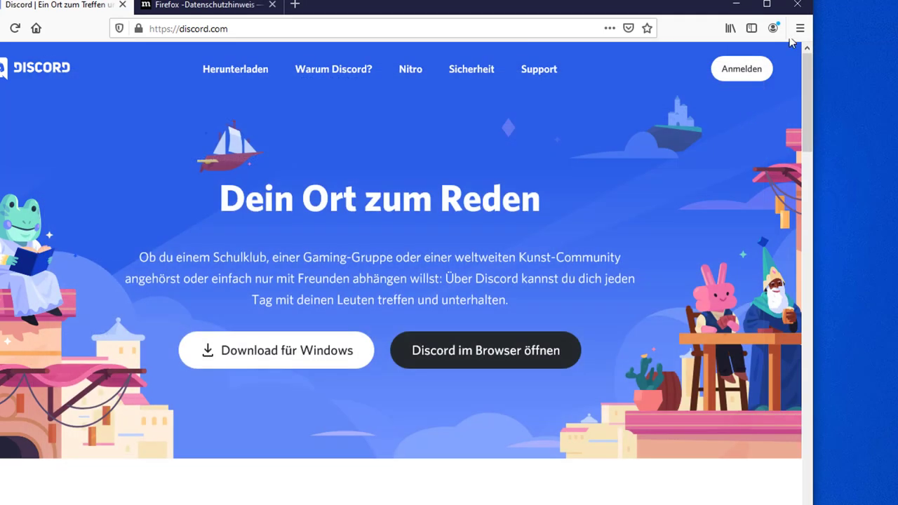
left_click(810, 6)
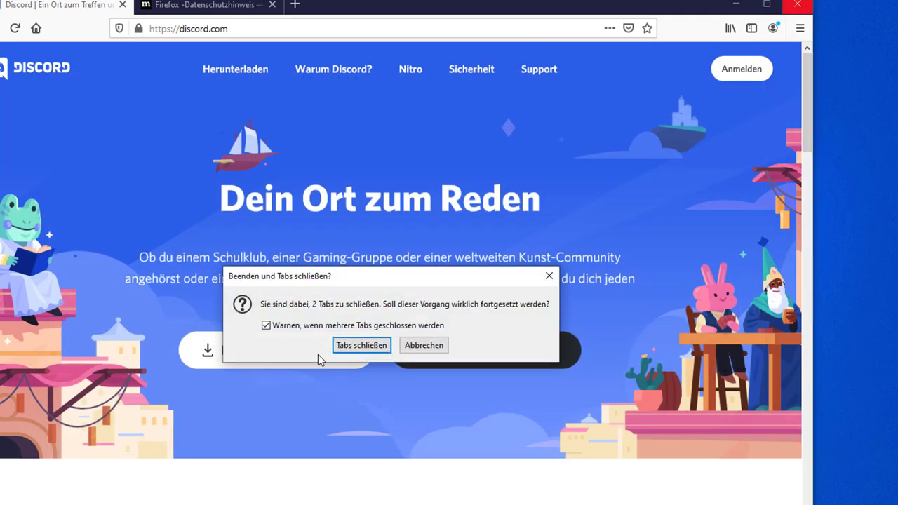
left_click(372, 345)
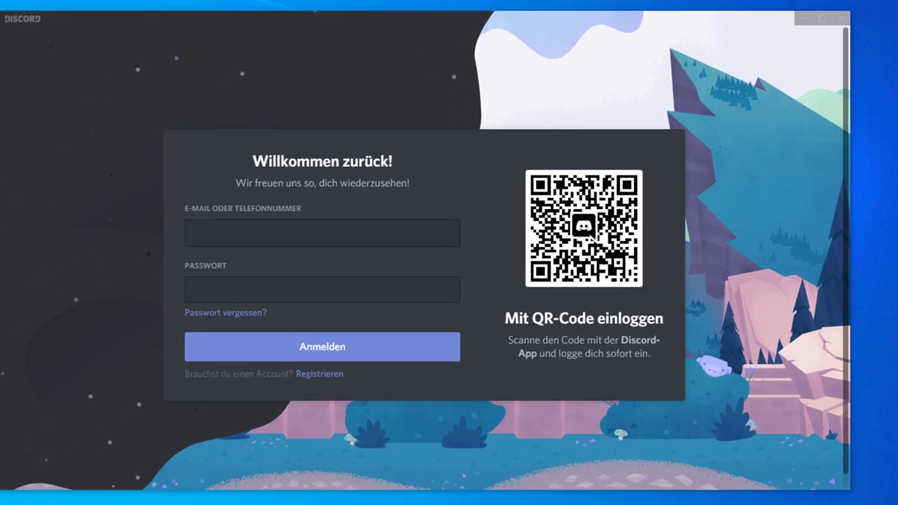
Uninstall the Office app from its Start menu tile
left_click(15, 491)
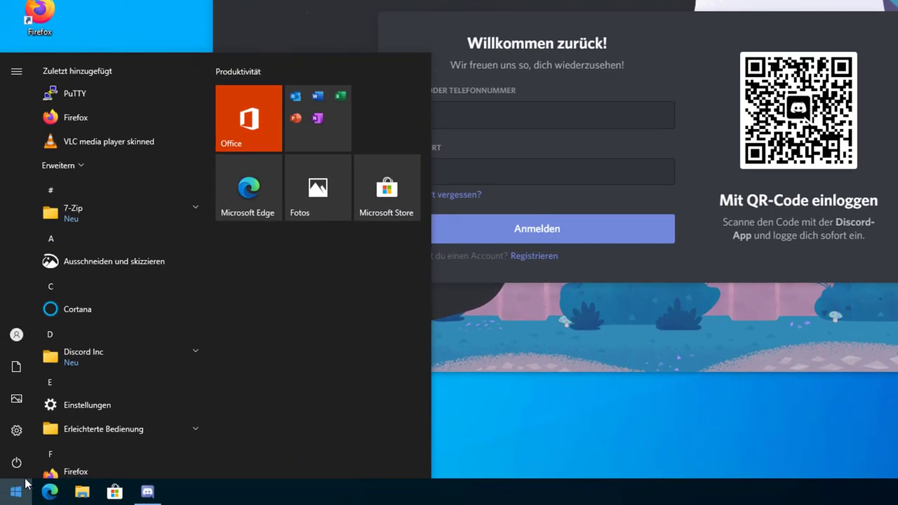
right_click(257, 117)
left_click(290, 190)
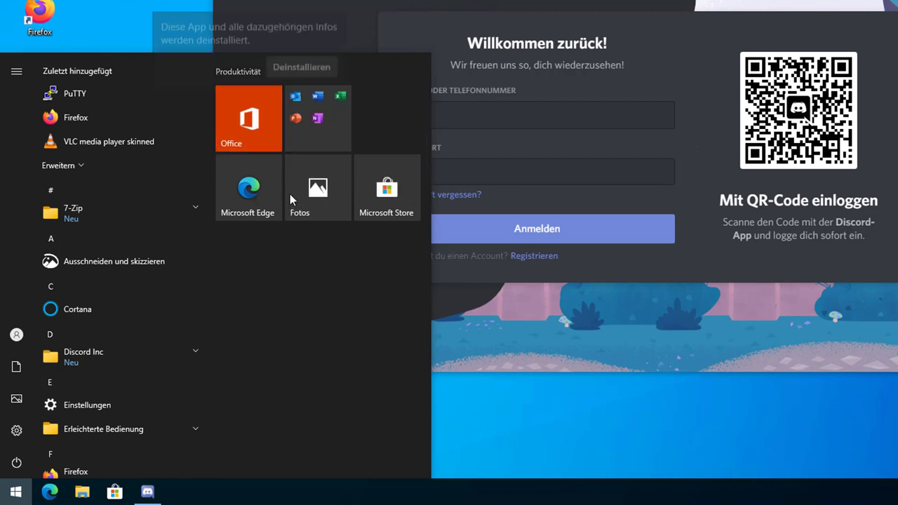
left_click(319, 64)
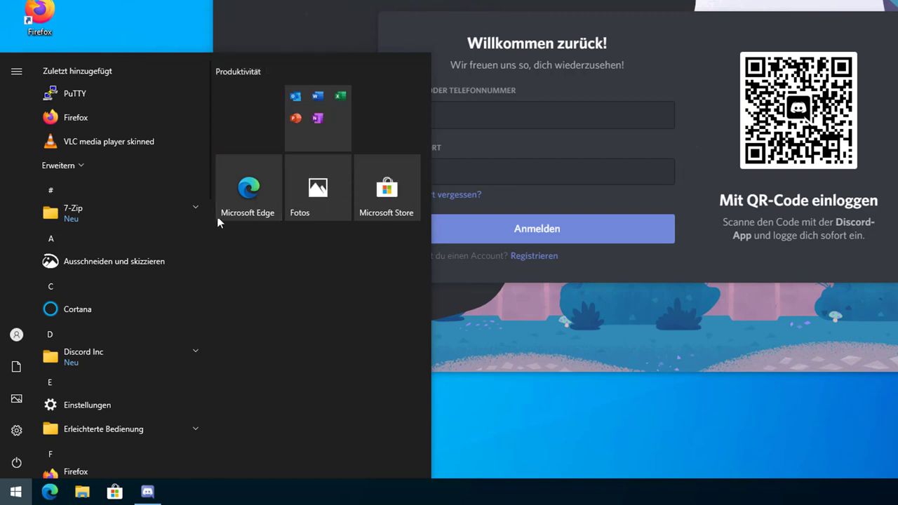
Unpin the Office apps folder, Microsoft Edge, Microsoft Store and Fotos from Start, and check the emptied Start menu
right_click(317, 132)
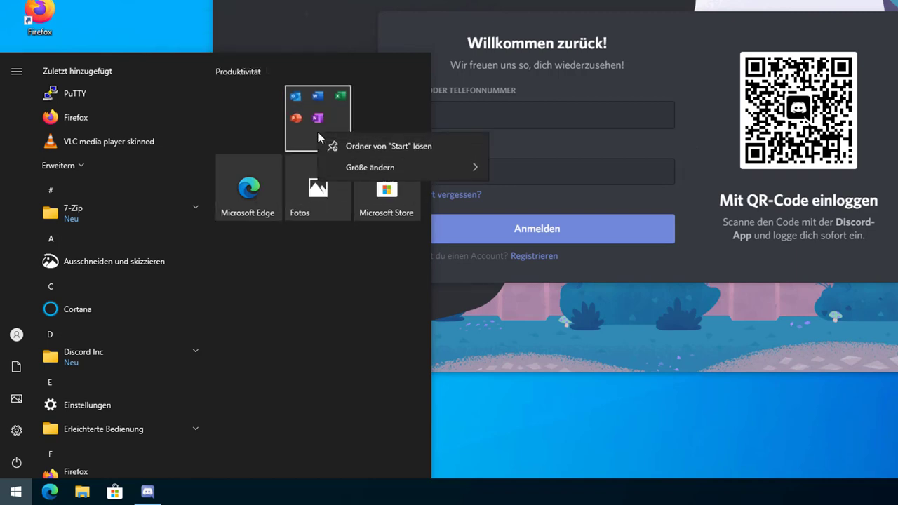
left_click(366, 149)
right_click(253, 206)
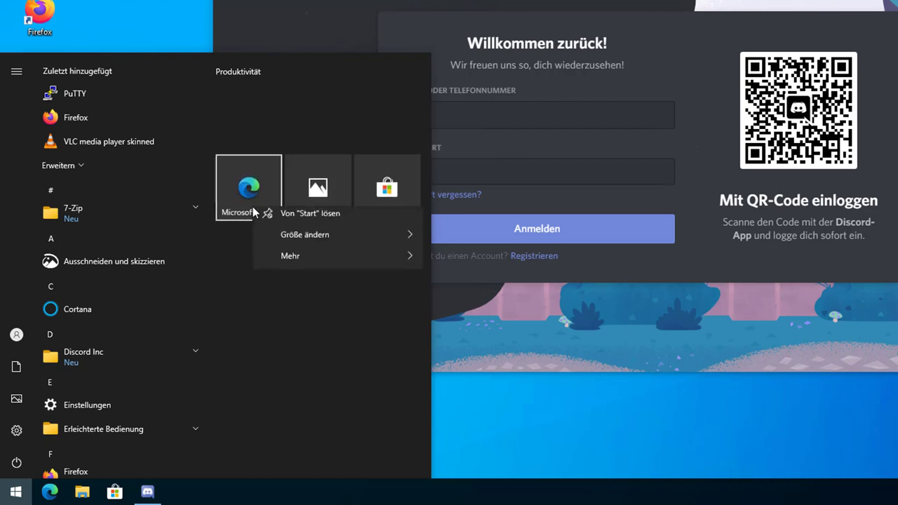
left_click(312, 223)
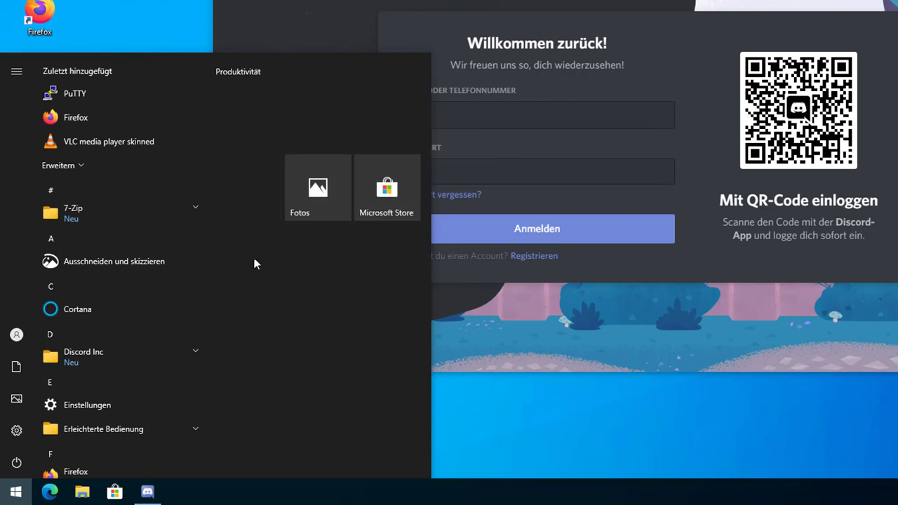
right_click(400, 193)
left_click(401, 209)
left_click_drag(318, 188, 251, 121)
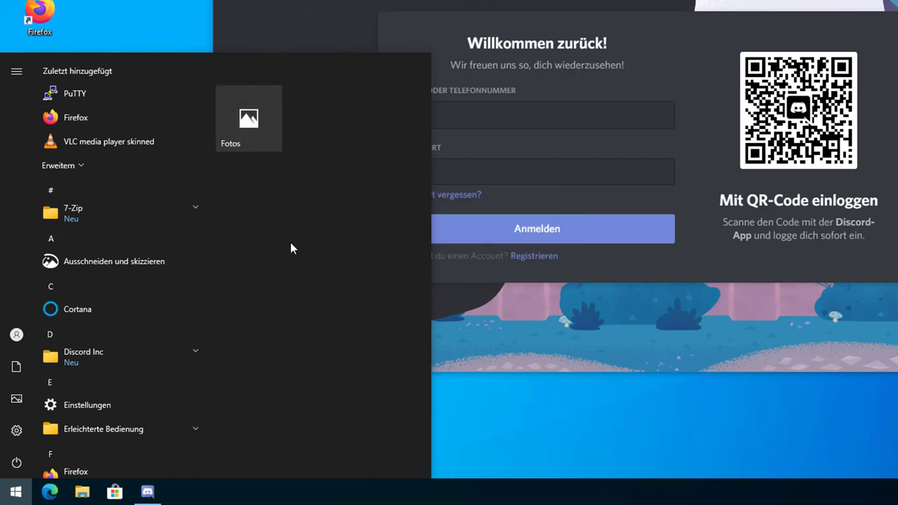
right_click(260, 119)
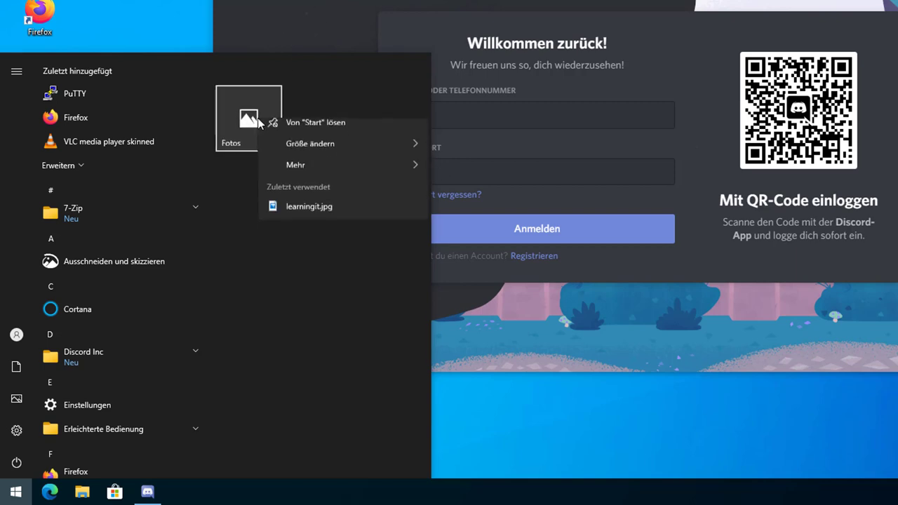
left_click(341, 134)
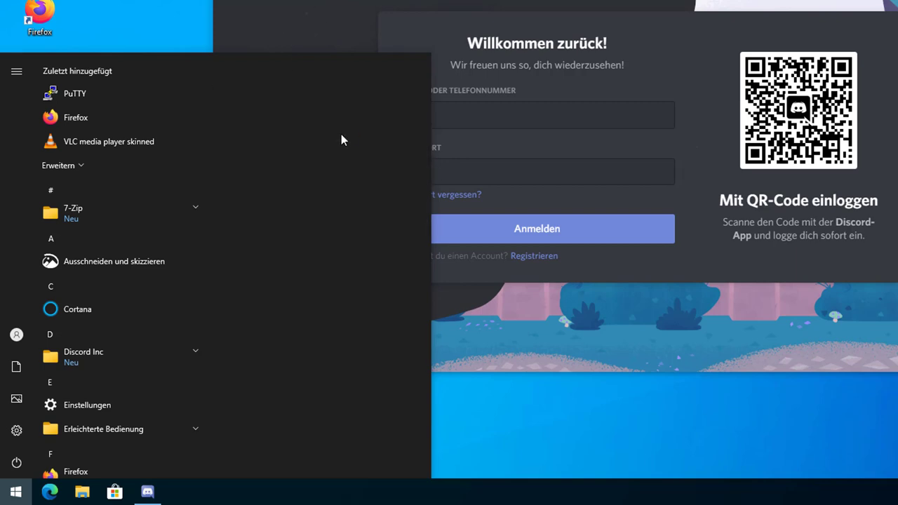
left_click(15, 491)
left_click(15, 491)
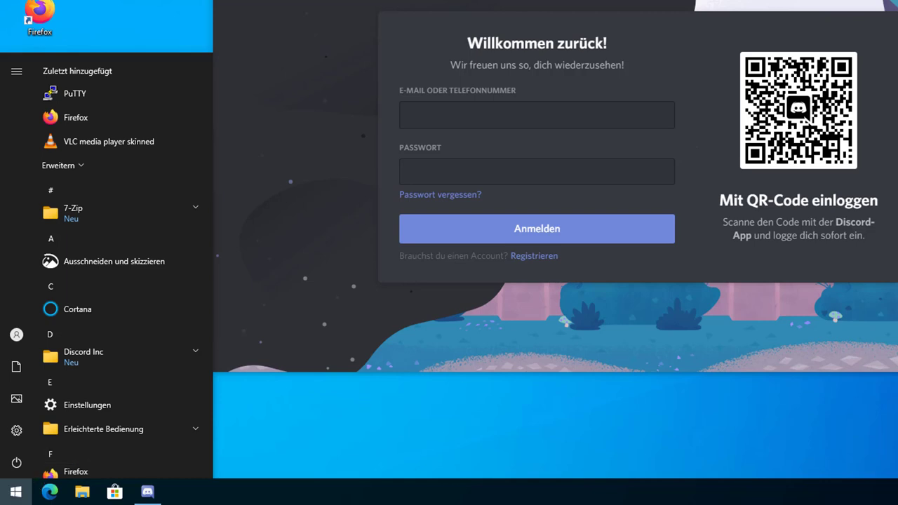
left_click(15, 491)
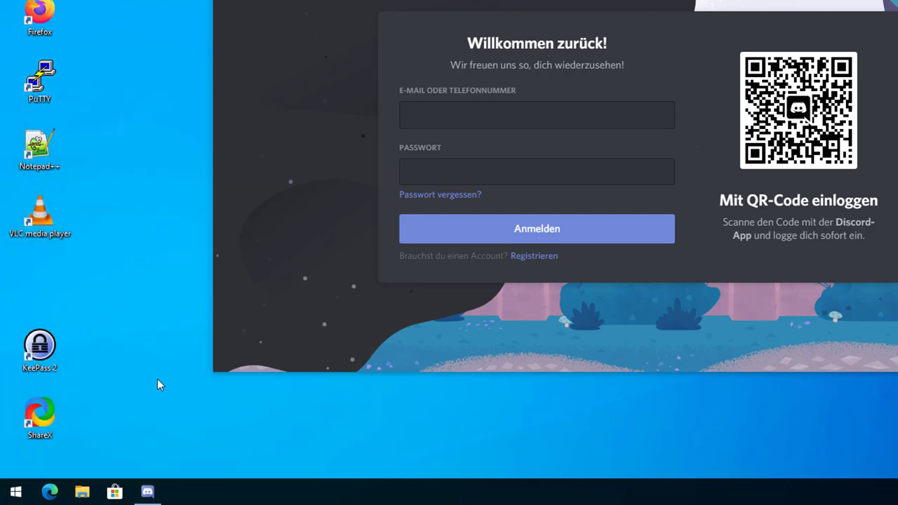
Open File Explorer and view the GodMode entries, the Dieser PC overview and the contents of ESD-USB (D:)
left_click(82, 491)
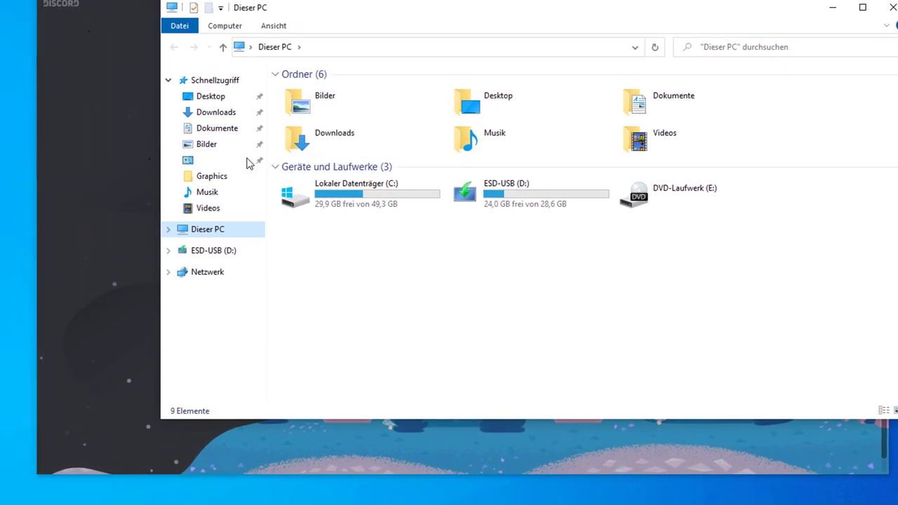
left_click(175, 176)
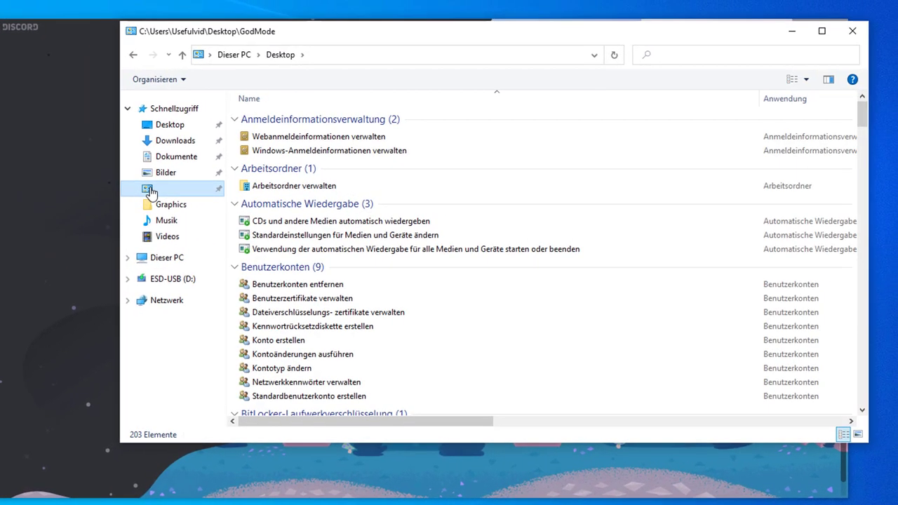
left_click(166, 259)
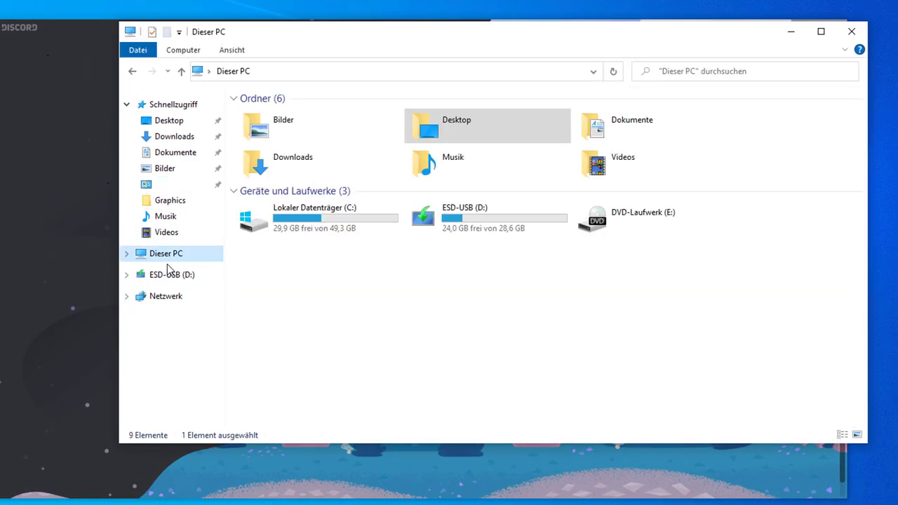
left_click(169, 278)
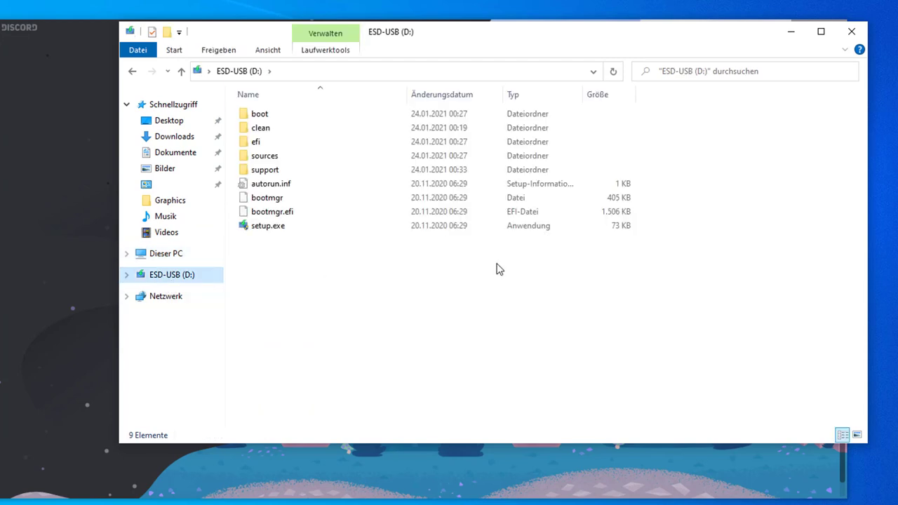